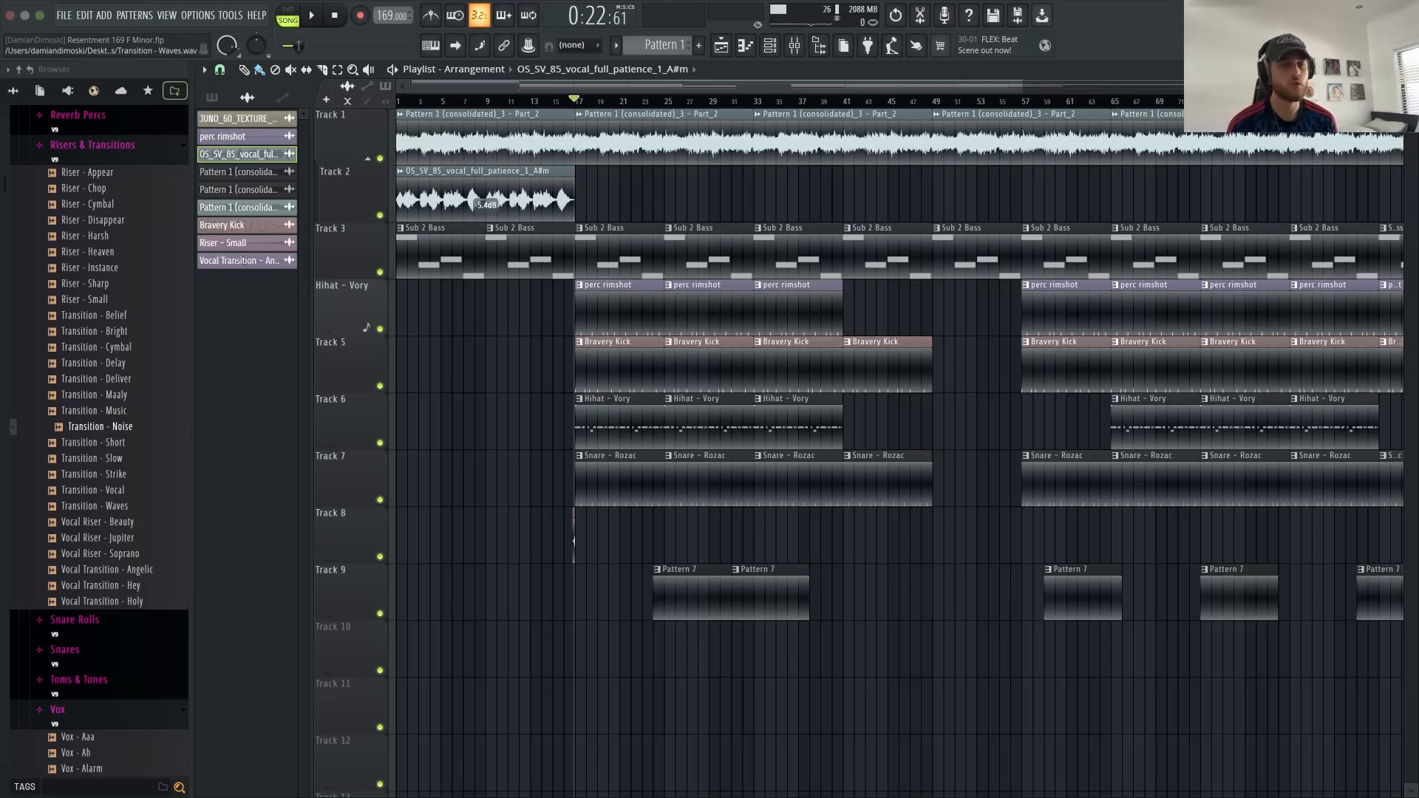
# Step: Inspect the preset loaded in the Analog Lab V channel from the channel rack, and return to its piano roll
pyautogui.scroll(2, 501, 88)
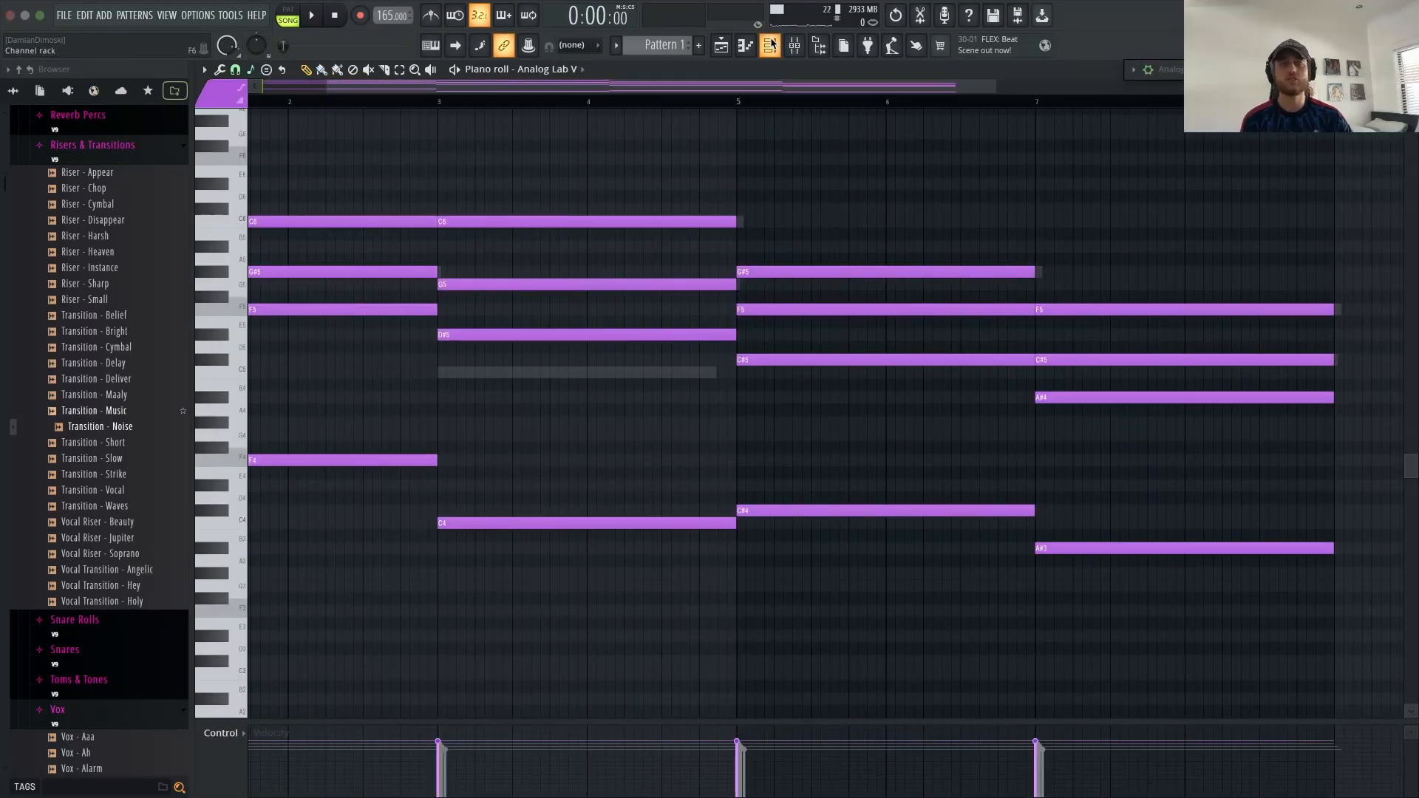
pyautogui.click(770, 44)
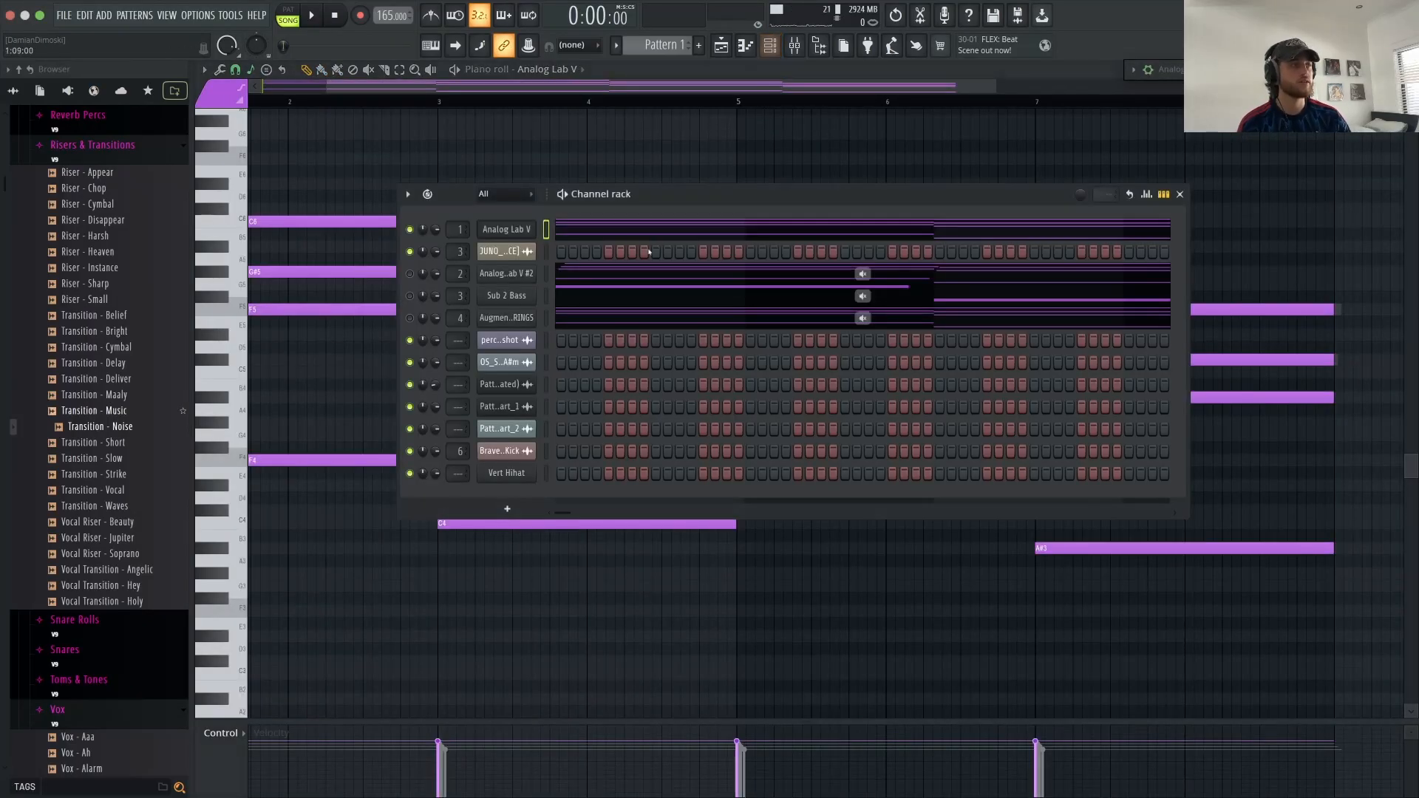
pyautogui.click(533, 231)
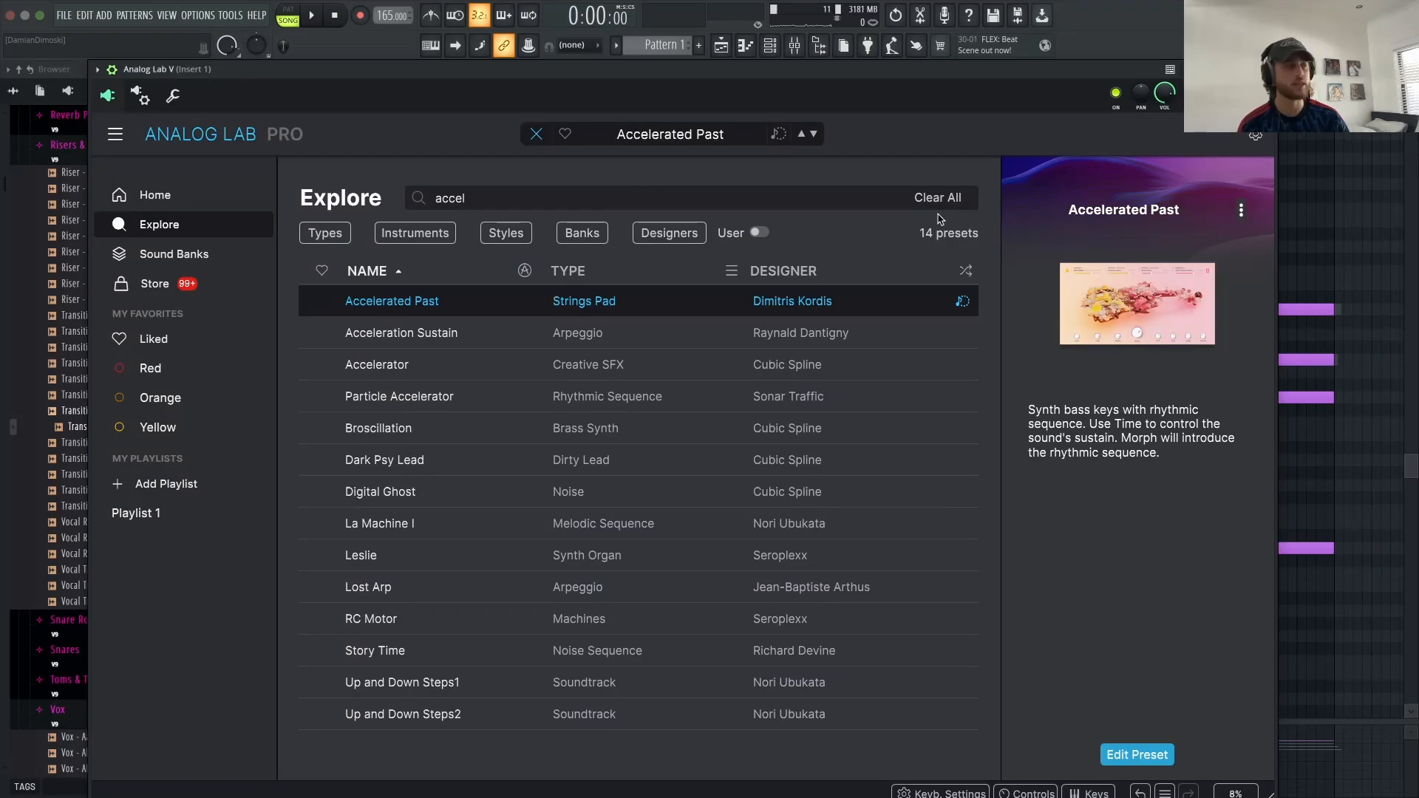
pyautogui.click(1265, 69)
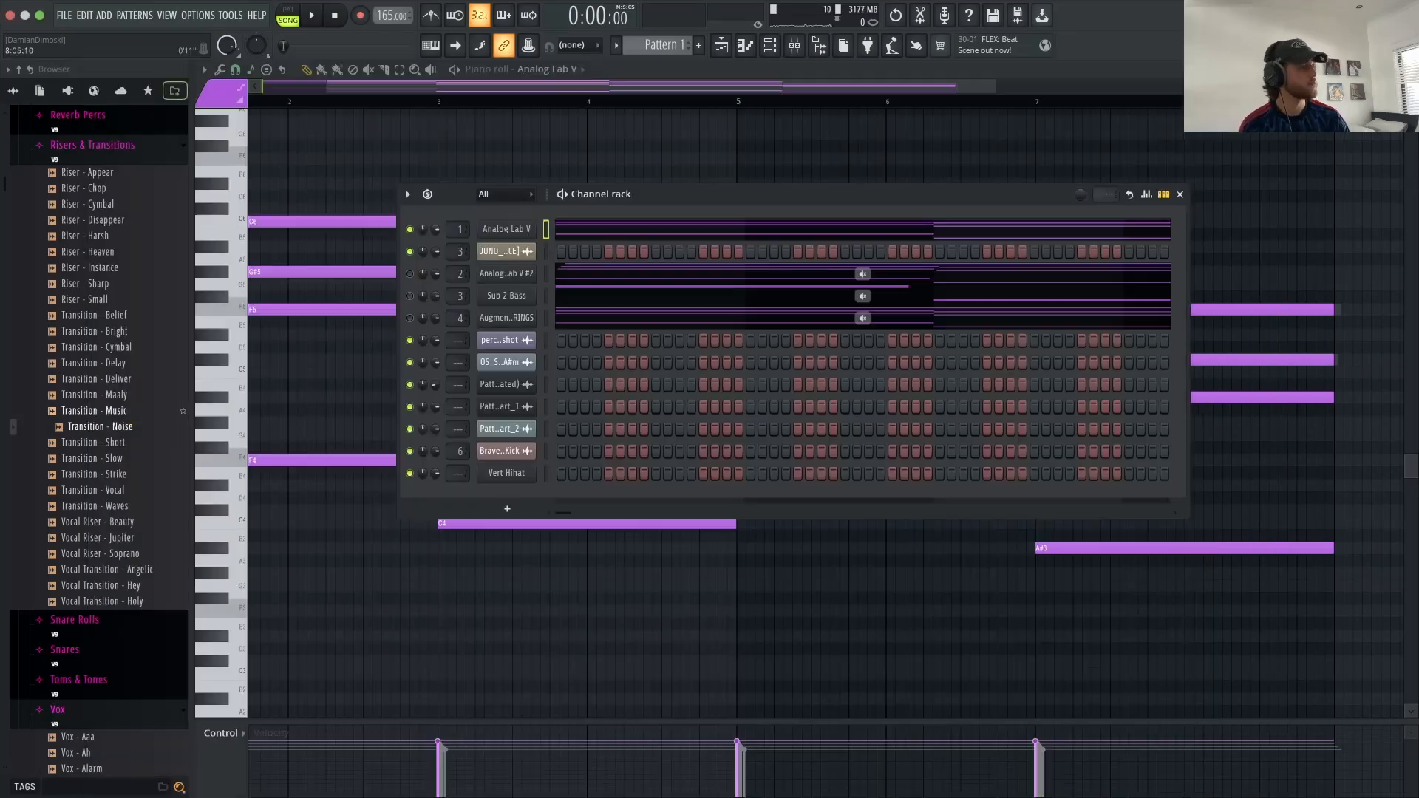
pyautogui.click(1181, 194)
# Step: Examine the full four-chord progression of Analog Lab V in the piano roll, starting with the first and second chords
pyautogui.scroll(-3, 551, 259)
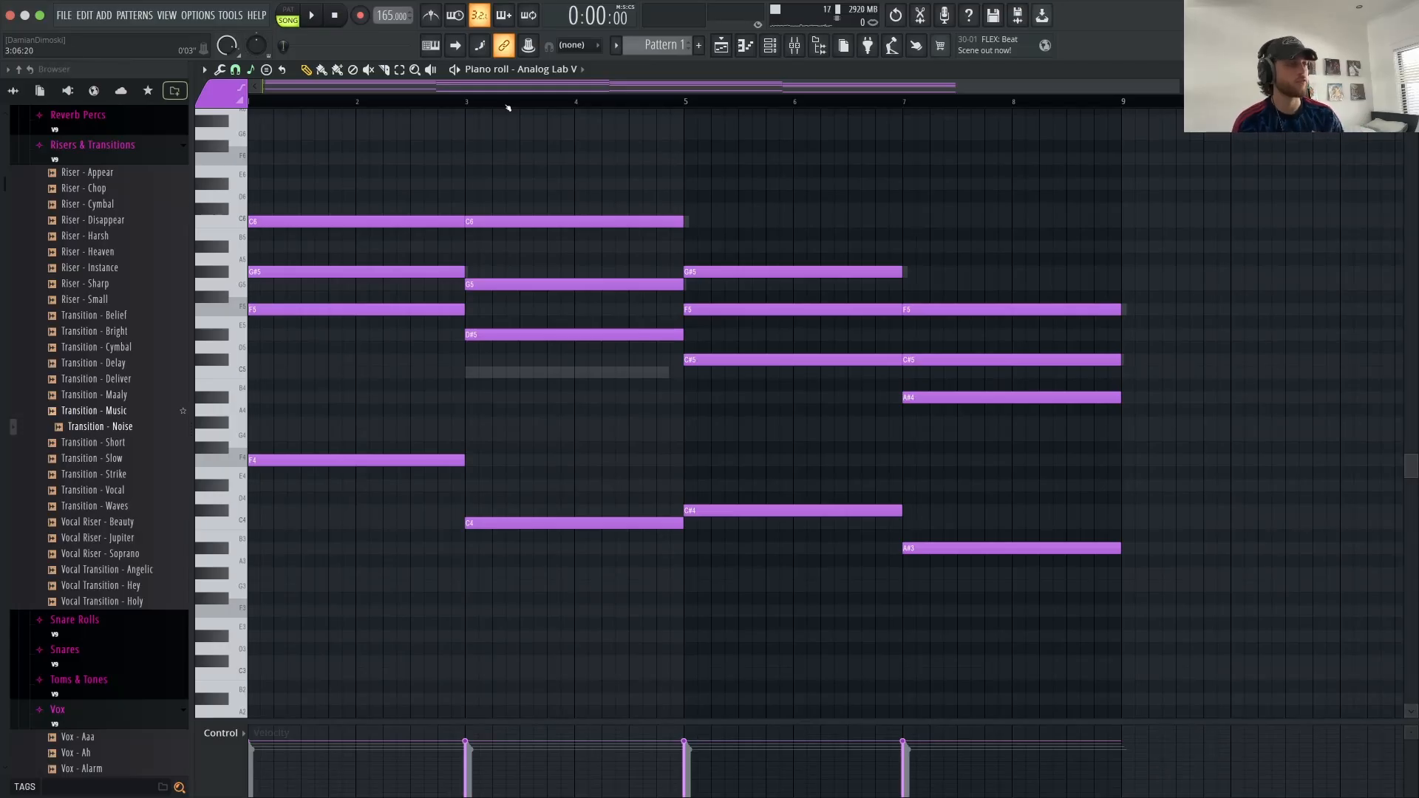
pyautogui.moveTo(303, 105); pyautogui.dragTo(245, 105)
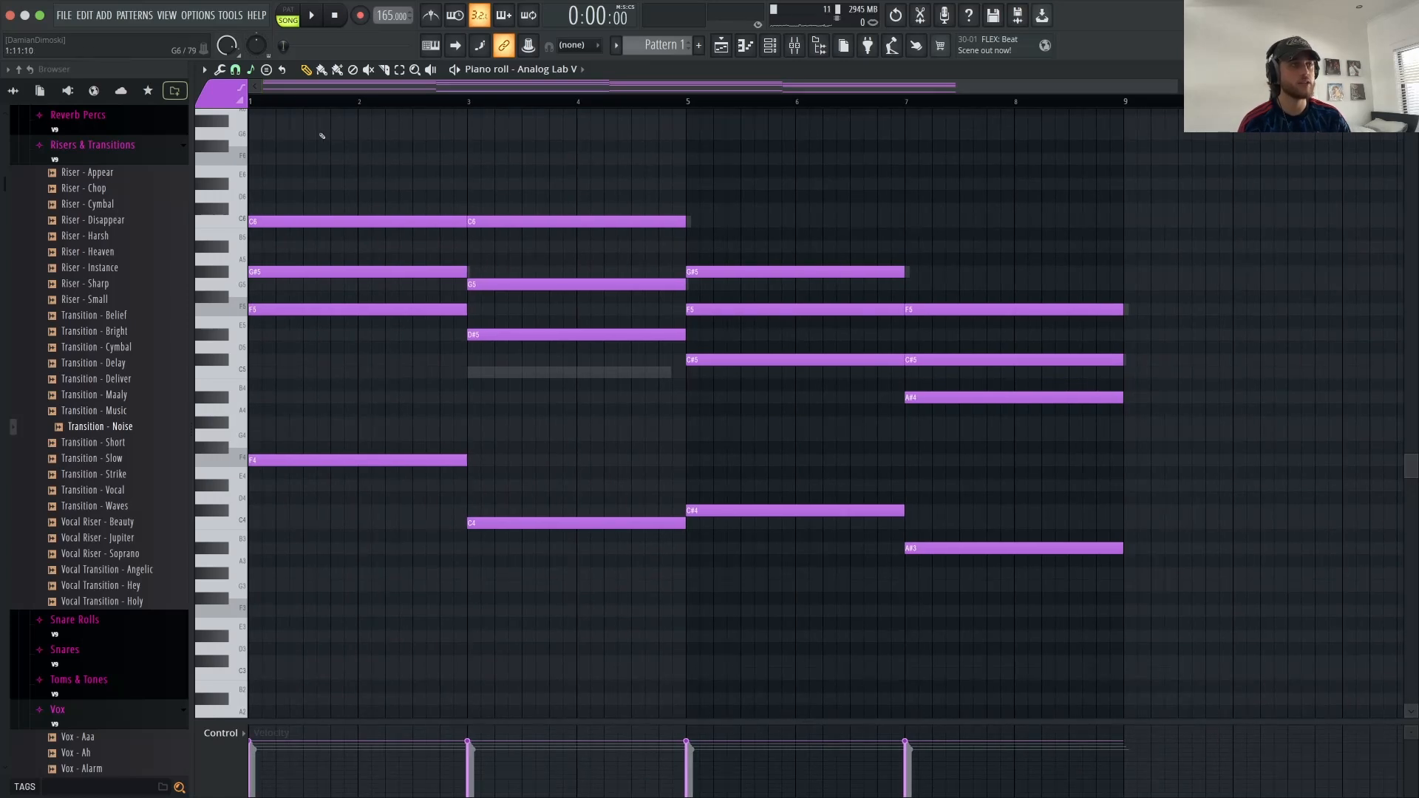
pyautogui.moveTo(321, 129)
pyautogui.mouseDown()
pyautogui.moveTo(381, 483)
pyautogui.moveTo(309, 136)
pyautogui.mouseUp()
pyautogui.rightClick(363, 499)
pyautogui.rightClick(309, 125)
pyautogui.moveTo(542, 194); pyautogui.dragTo(576, 516)
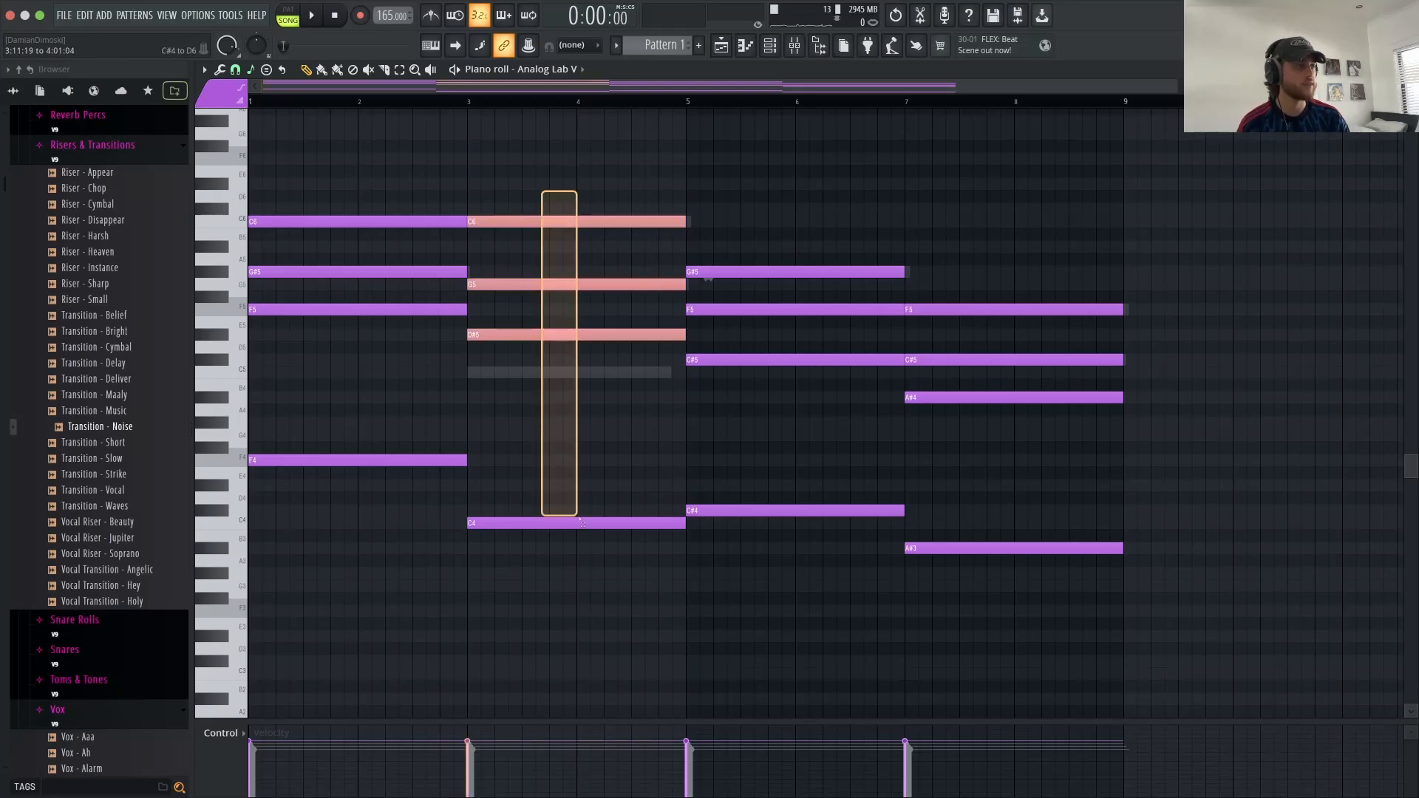
pyautogui.rightClick(576, 434)
# Step: Try the second chord's top C6 note an octave lower at C5, and return it to C6
pyautogui.click(583, 222)
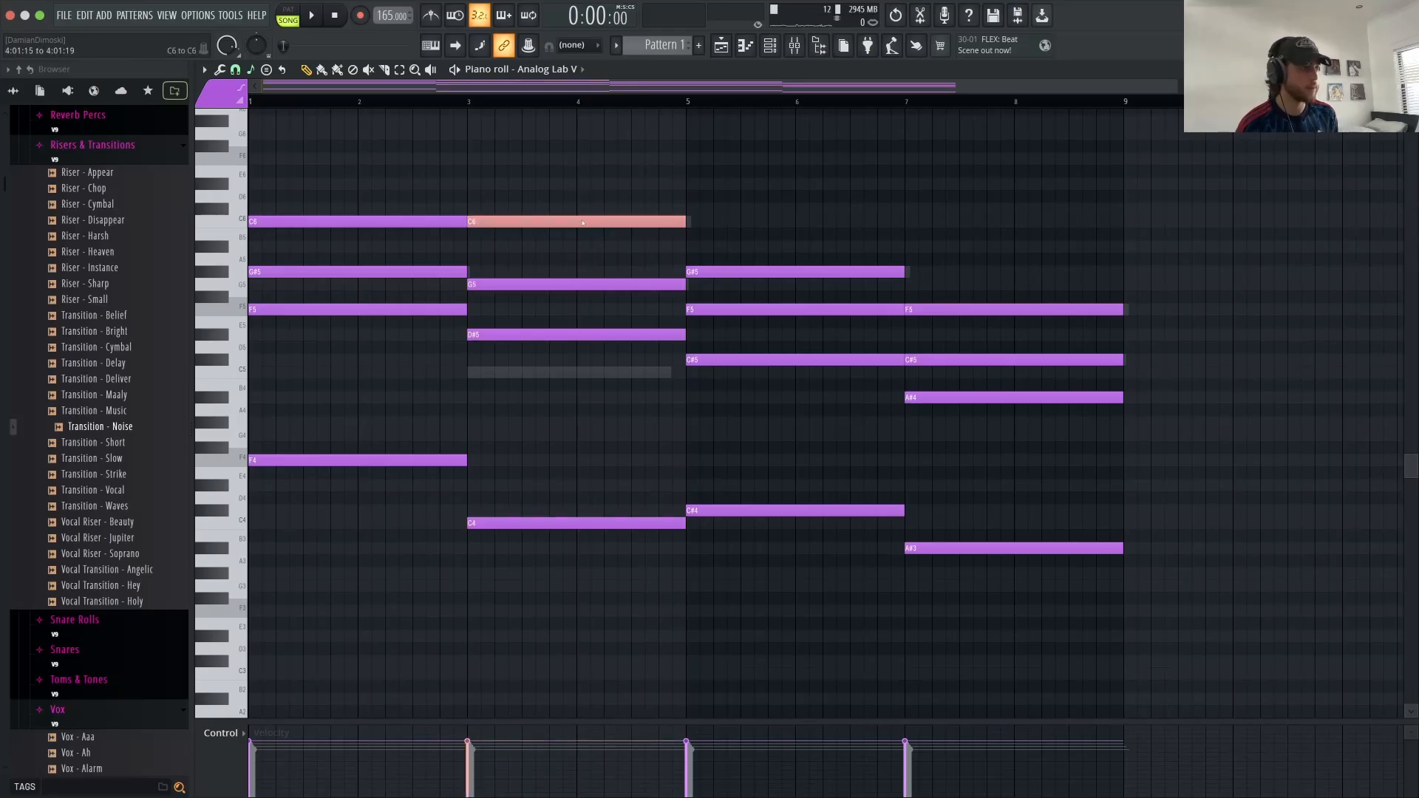
pyautogui.hotkey('ctrl', 'Down')
pyautogui.rightClick(584, 226)
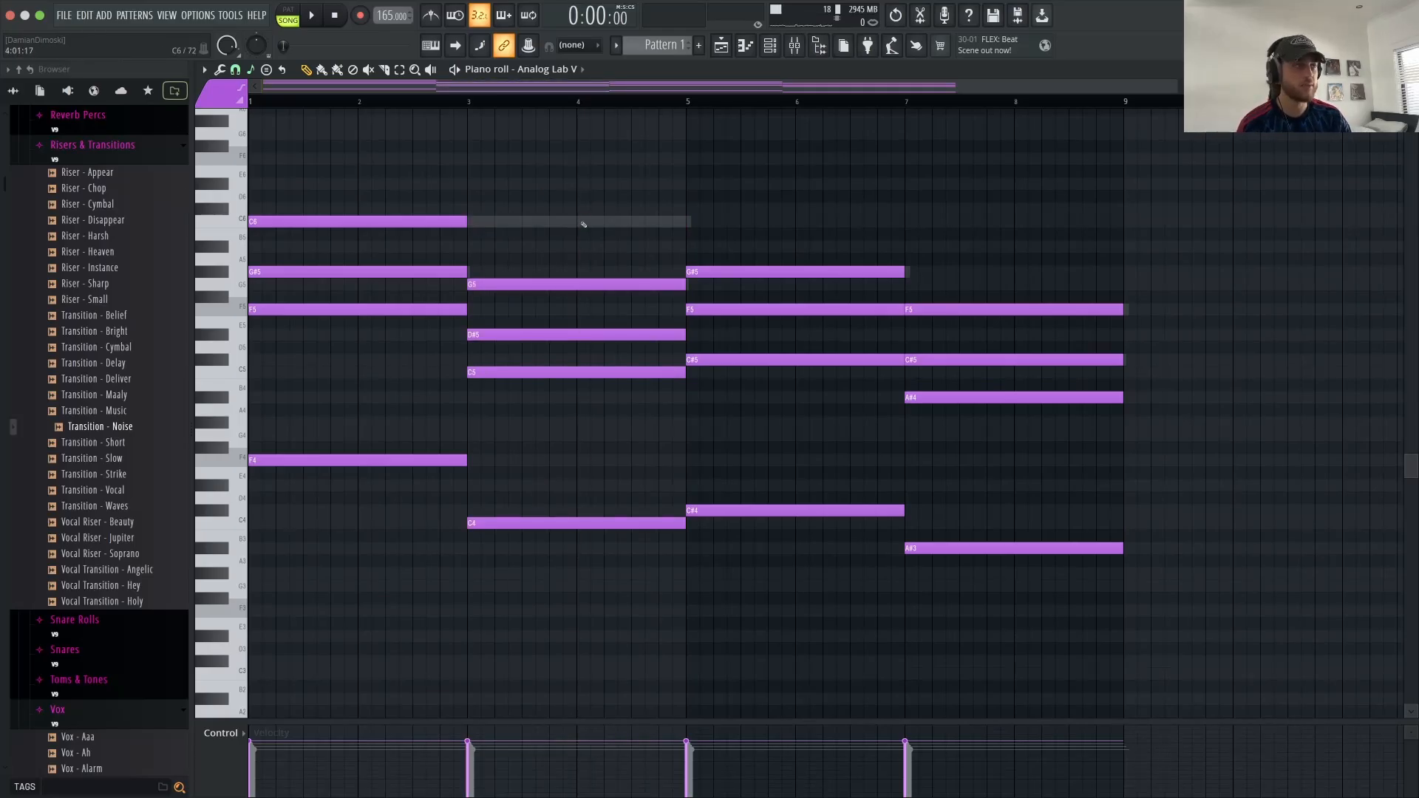
pyautogui.moveTo(583, 224); pyautogui.dragTo(592, 473)
pyautogui.keyDown('super'); pyautogui.click(587, 458); pyautogui.keyUp('super')
pyautogui.keyDown('super'); pyautogui.click(595, 369); pyautogui.keyUp('super')
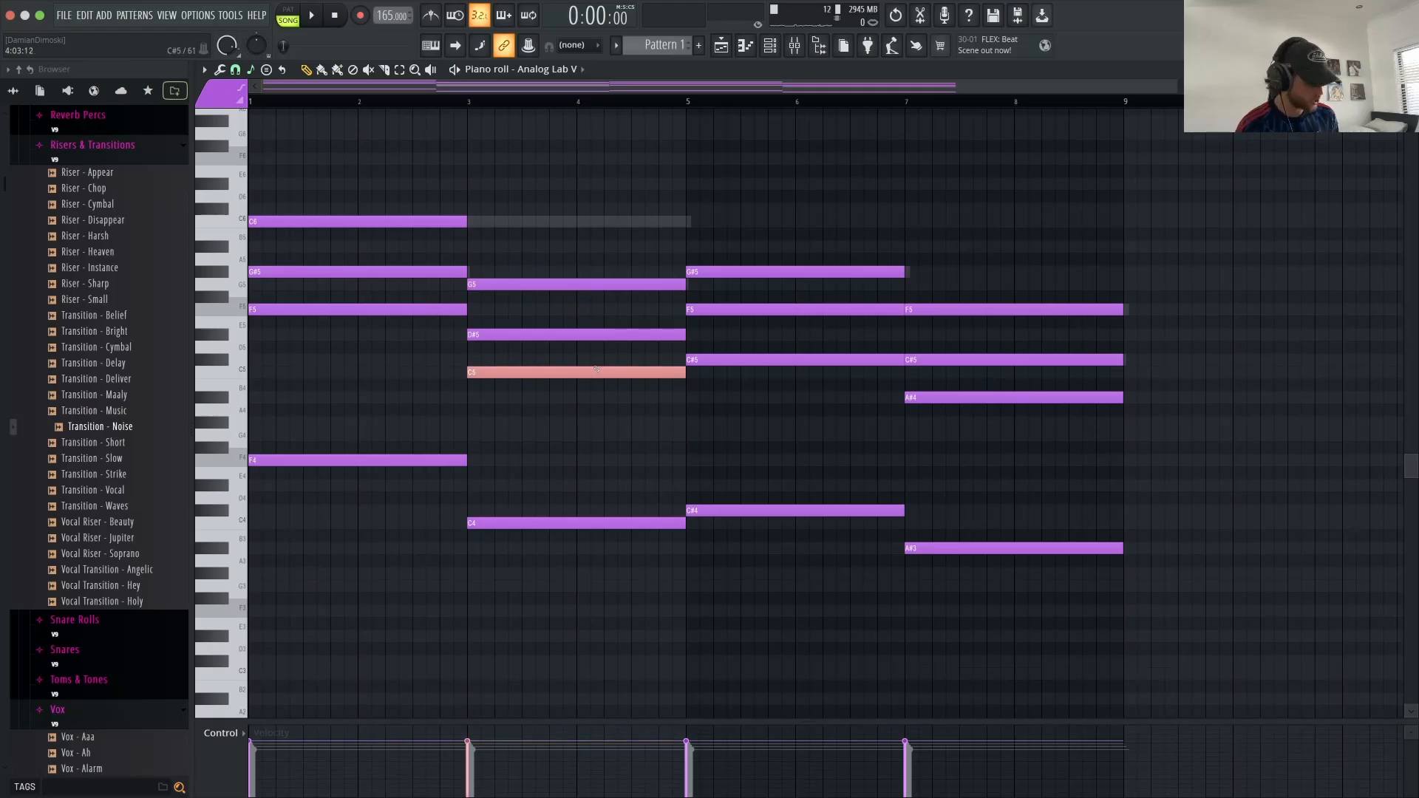
pyautogui.hotkey('ctrl', 'Up')
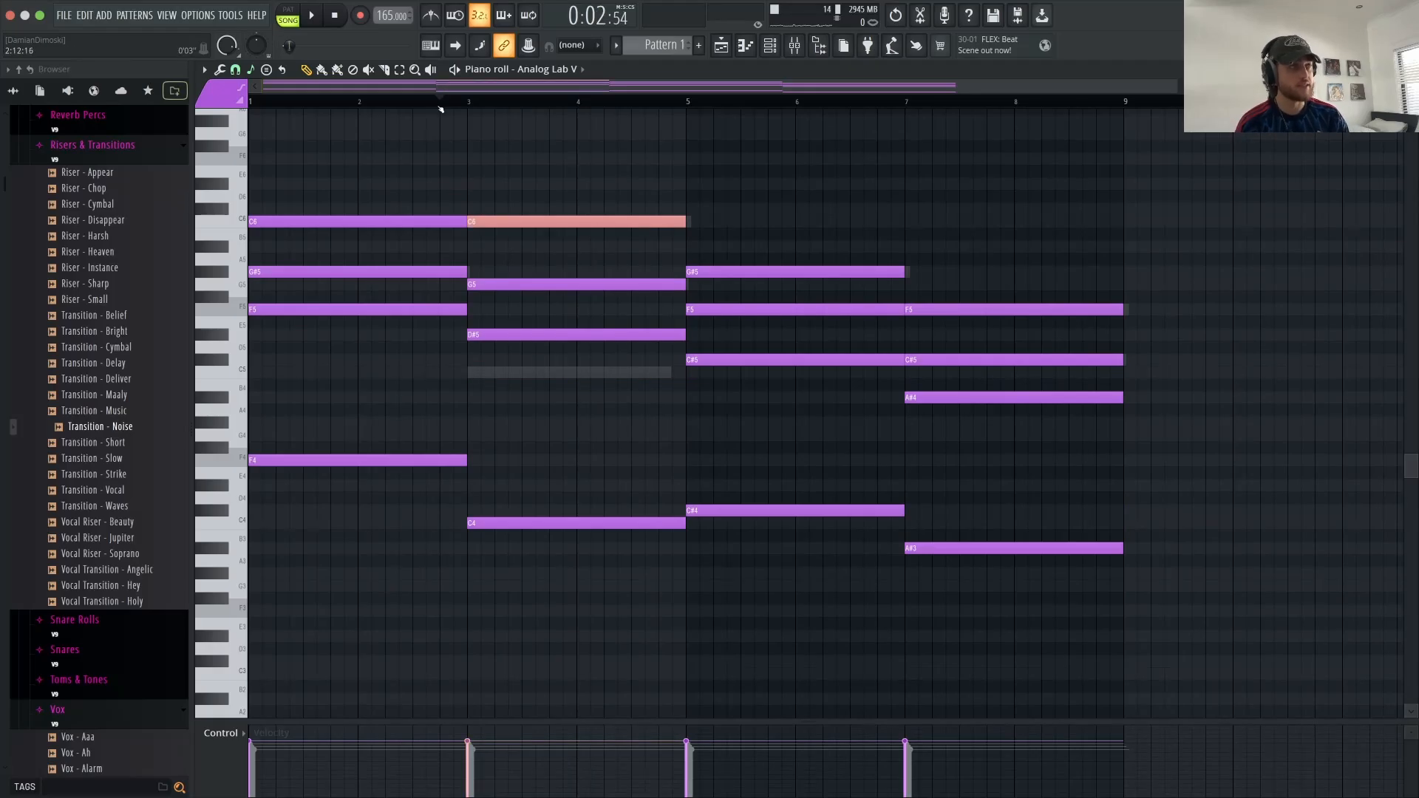
# Step: Examine the notes of the second, third and fourth chords in the piano roll, clearing each selection
pyautogui.moveTo(484, 180); pyautogui.dragTo(534, 531)
pyautogui.click(575, 483)
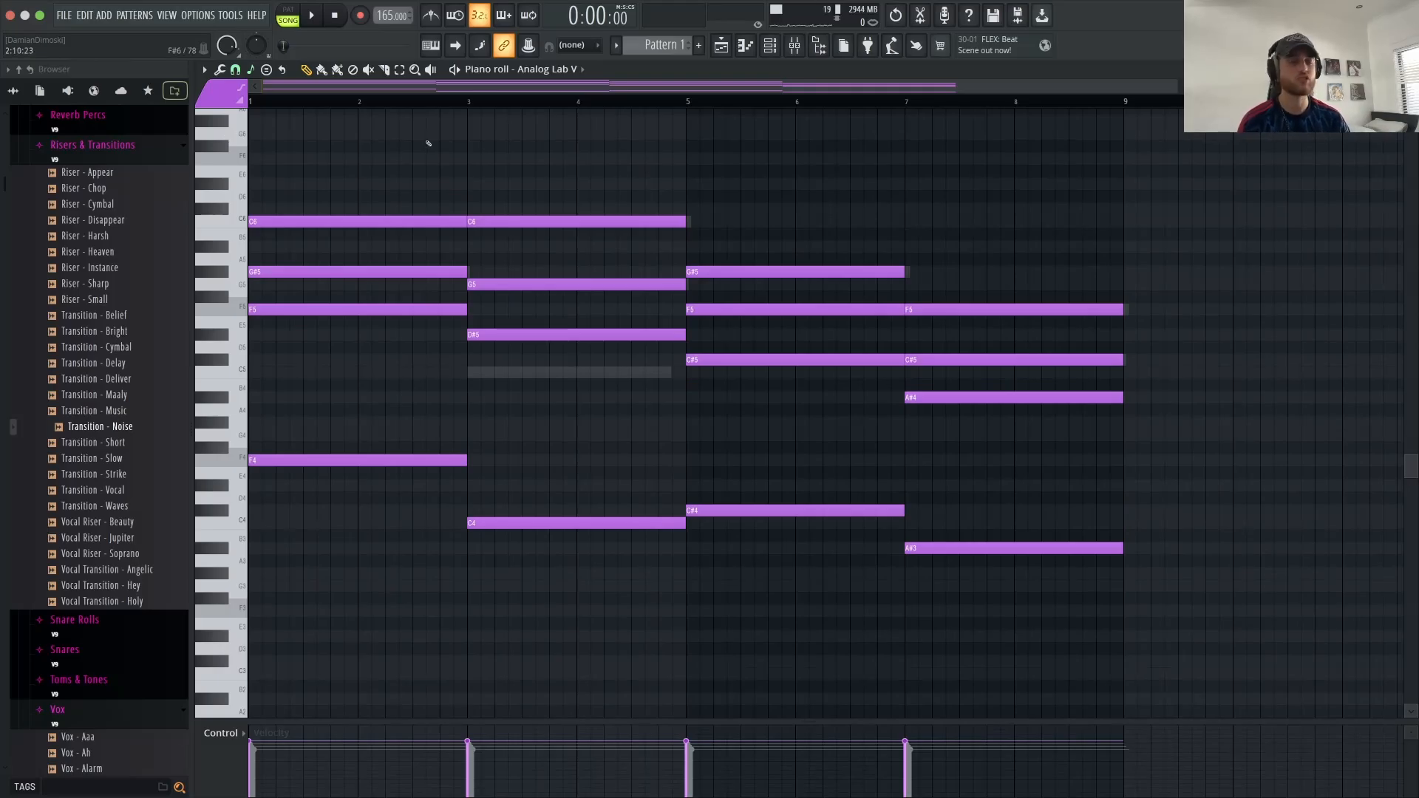
pyautogui.click(687, 103)
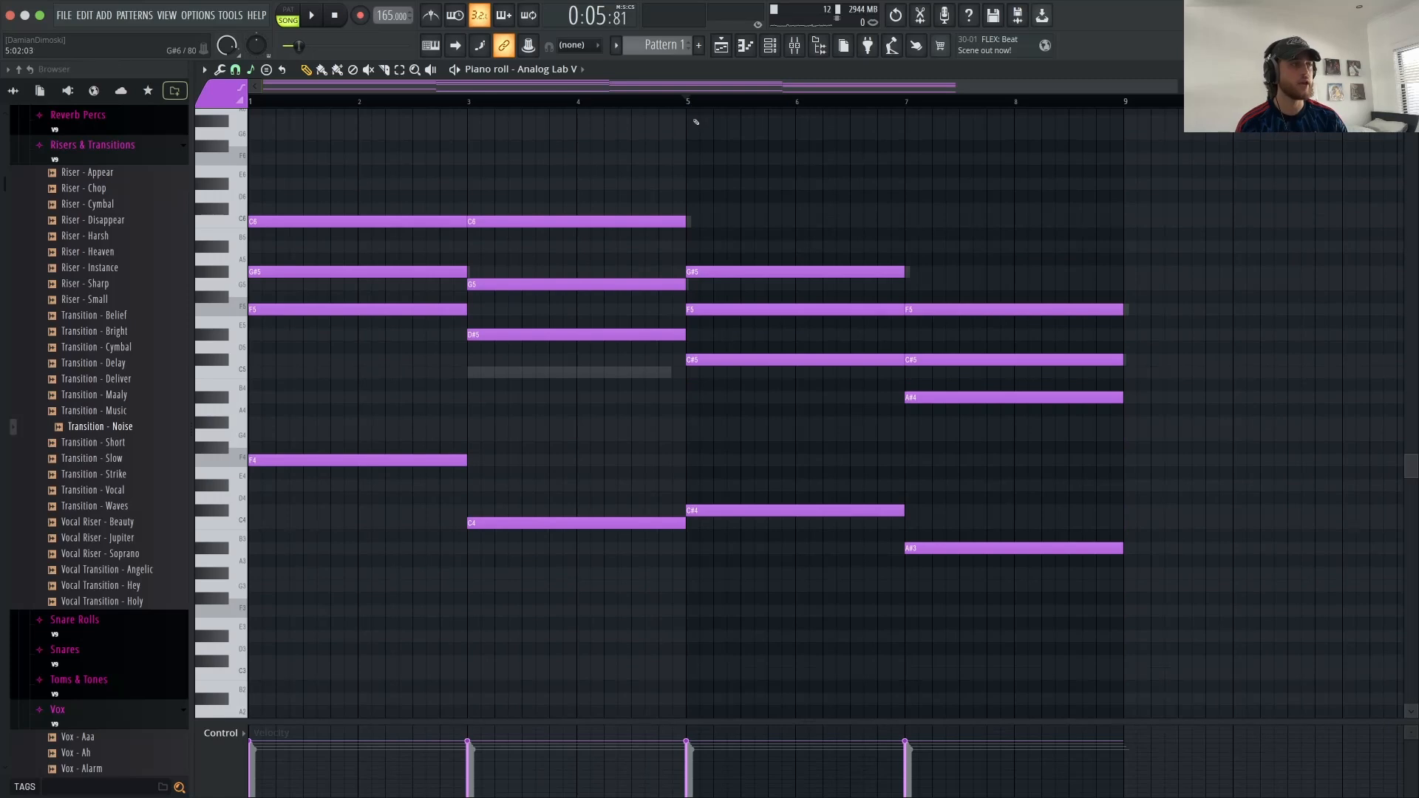
pyautogui.click(796, 208)
pyautogui.rightClick(812, 208)
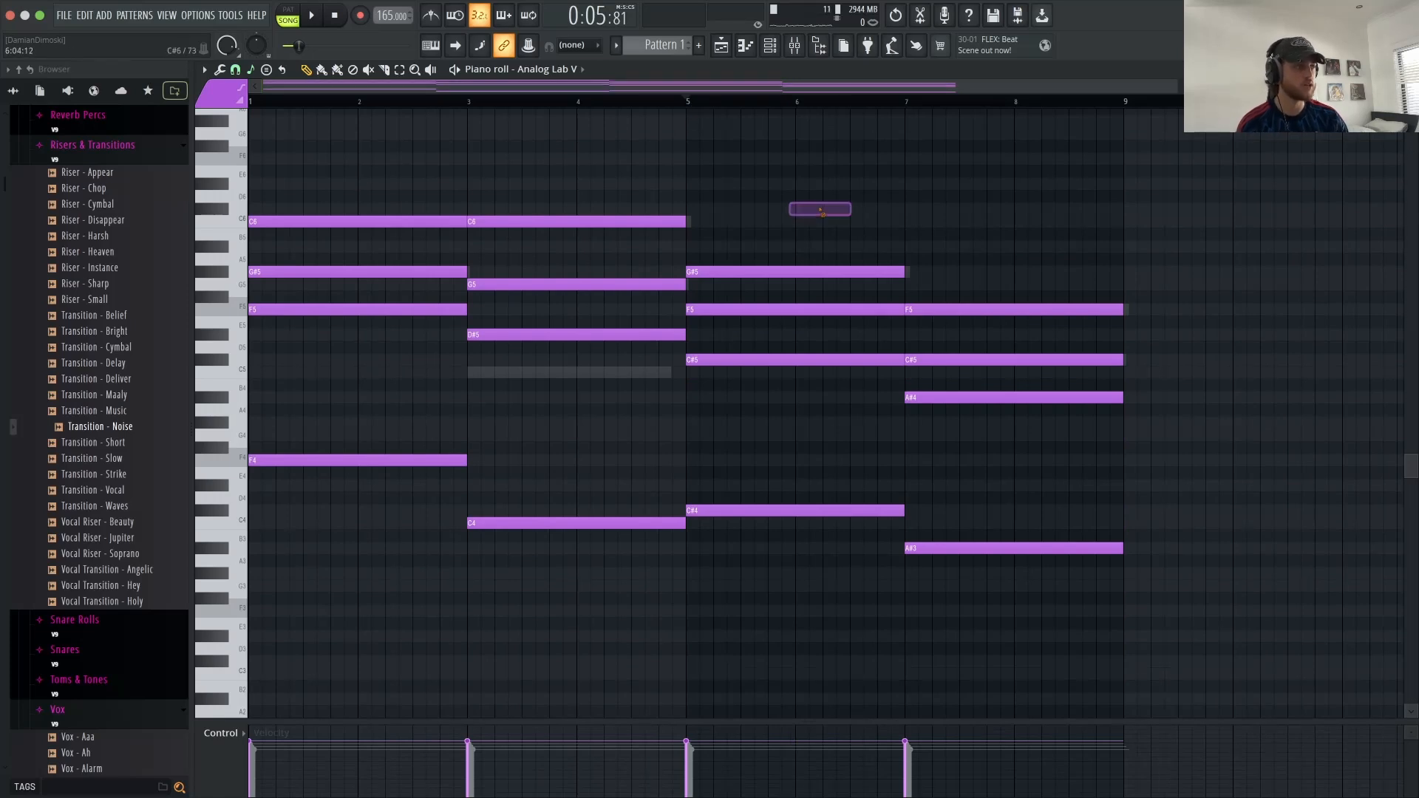
pyautogui.moveTo(811, 223); pyautogui.dragTo(815, 563)
pyautogui.keyDown('ctrl'); pyautogui.click(838, 385); pyautogui.keyUp('ctrl')
pyautogui.moveTo(957, 248); pyautogui.dragTo(1038, 562)
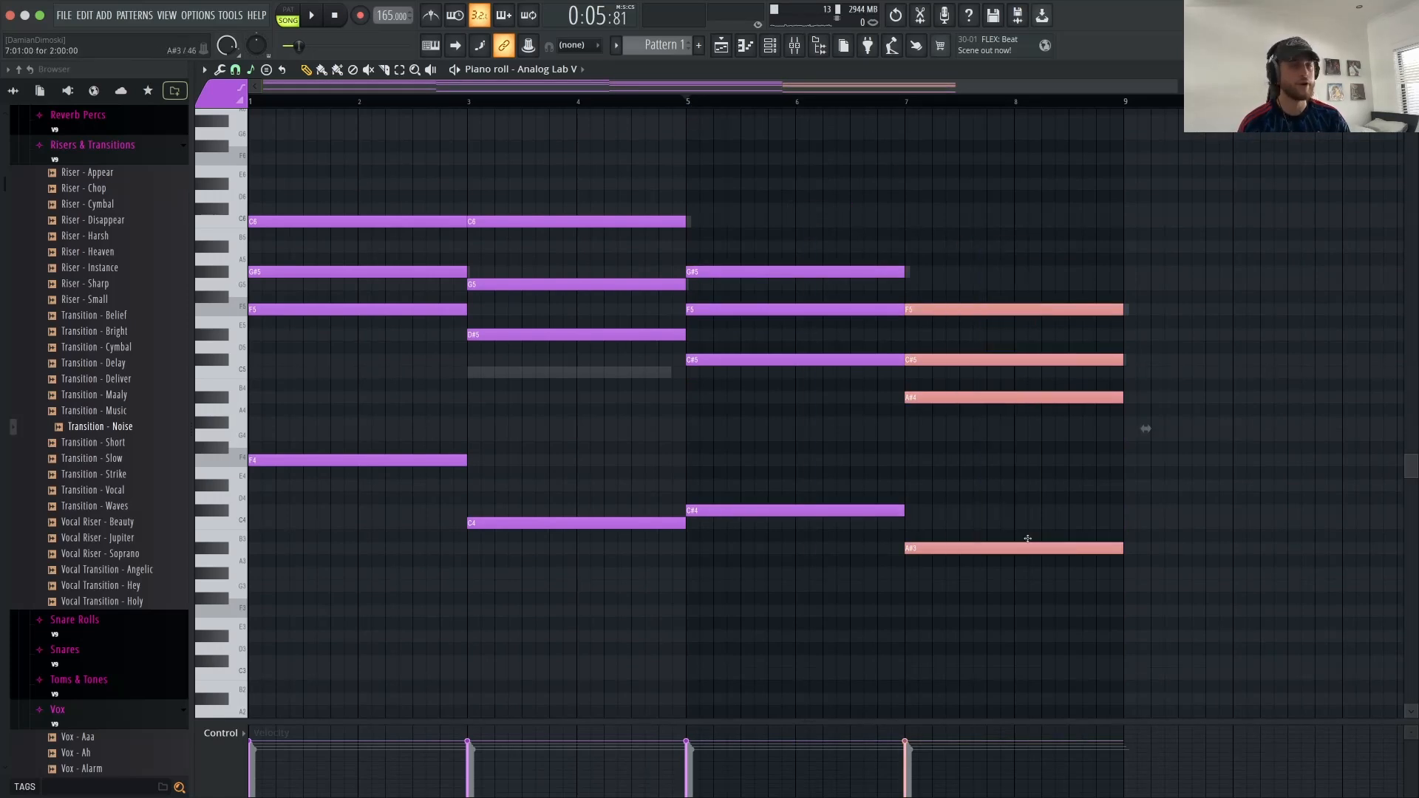
pyautogui.click(1034, 528)
# Step: Play the chord progression from the start, and bring up the mixer to see the effects on Insert 1
pyautogui.moveTo(462, 105); pyautogui.dragTo(249, 108)
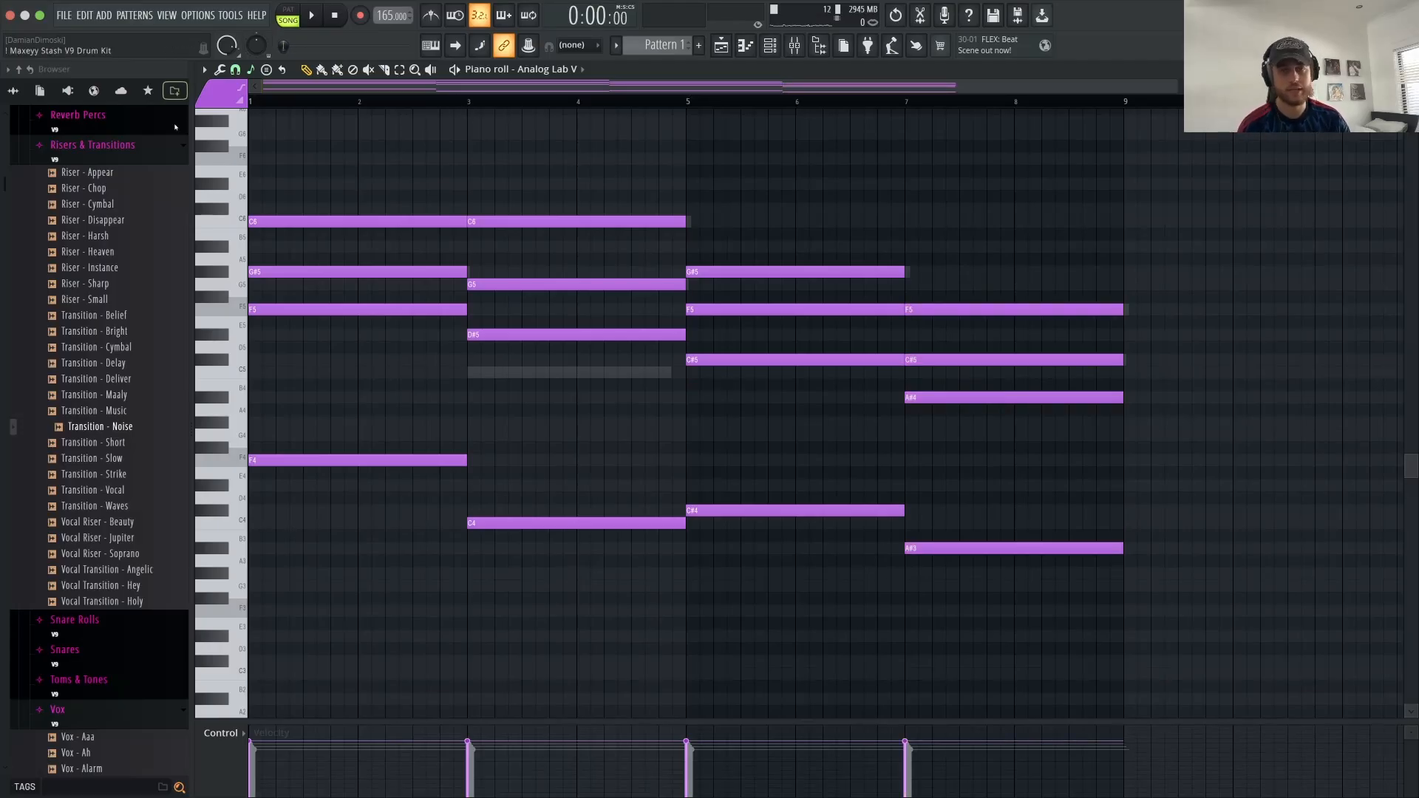
pyautogui.press('space')
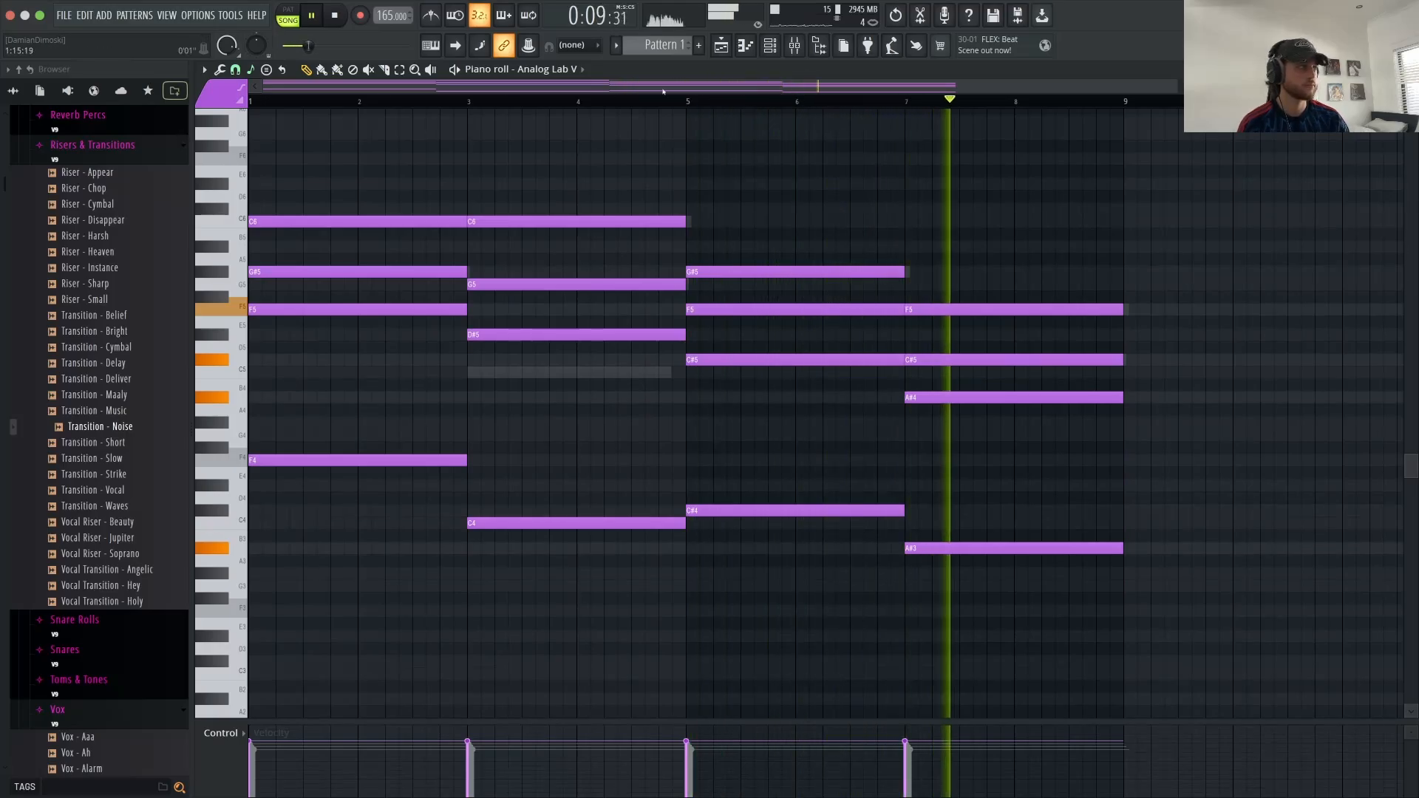
pyautogui.click(794, 46)
pyautogui.press('space')
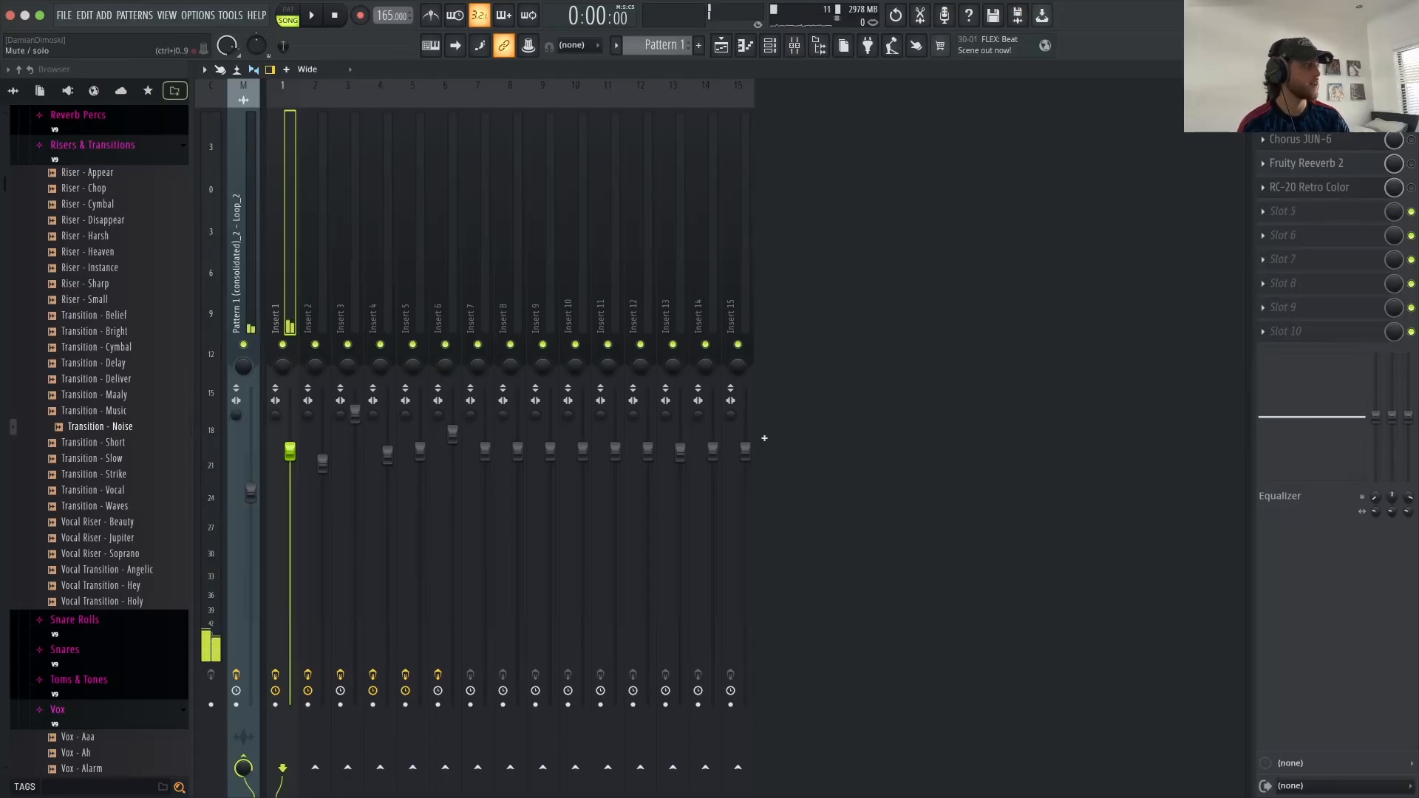
# Step: Inspect the Fruity Parametric EQ 2 curve and the Chorus JUN-6 settings on Insert 1
pyautogui.click(1299, 115)
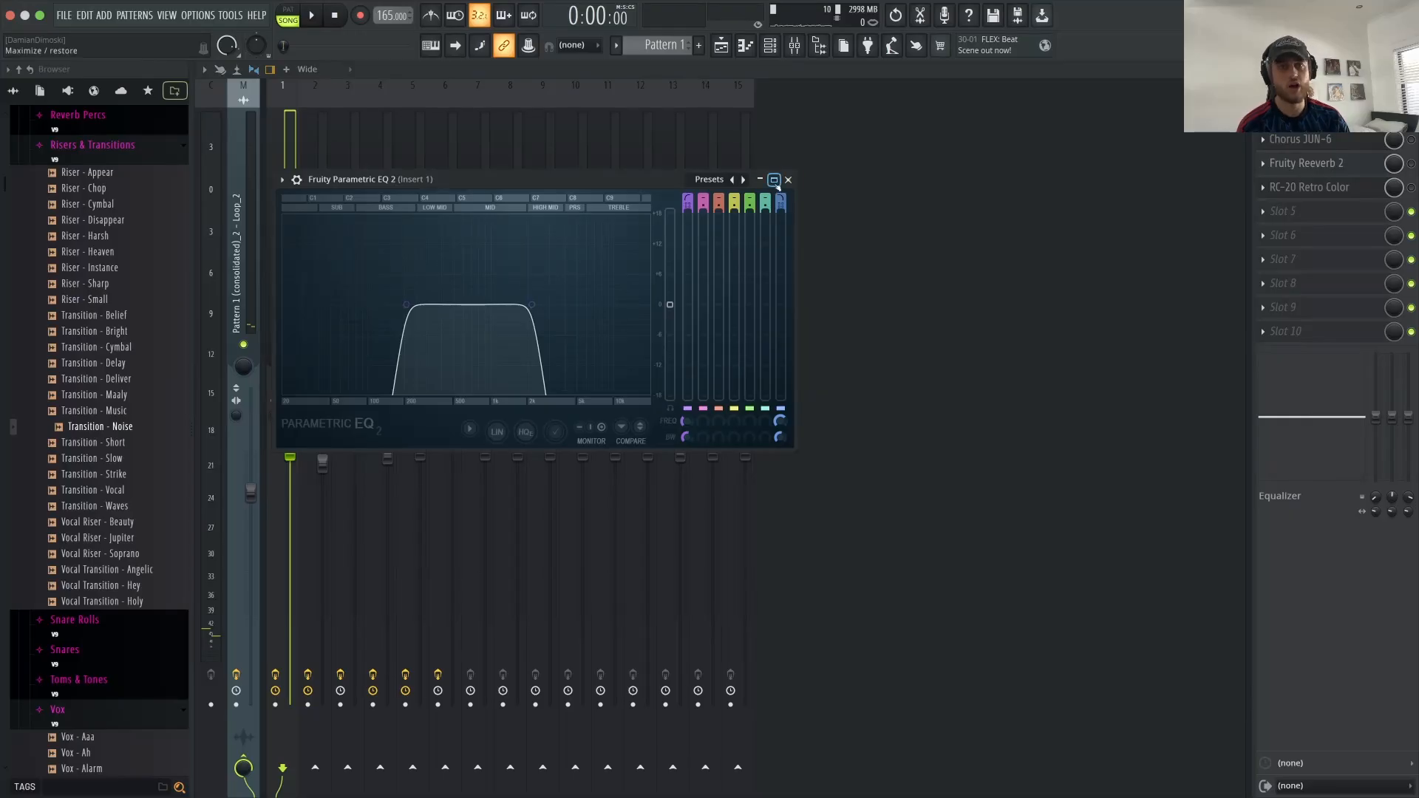
pyautogui.click(788, 179)
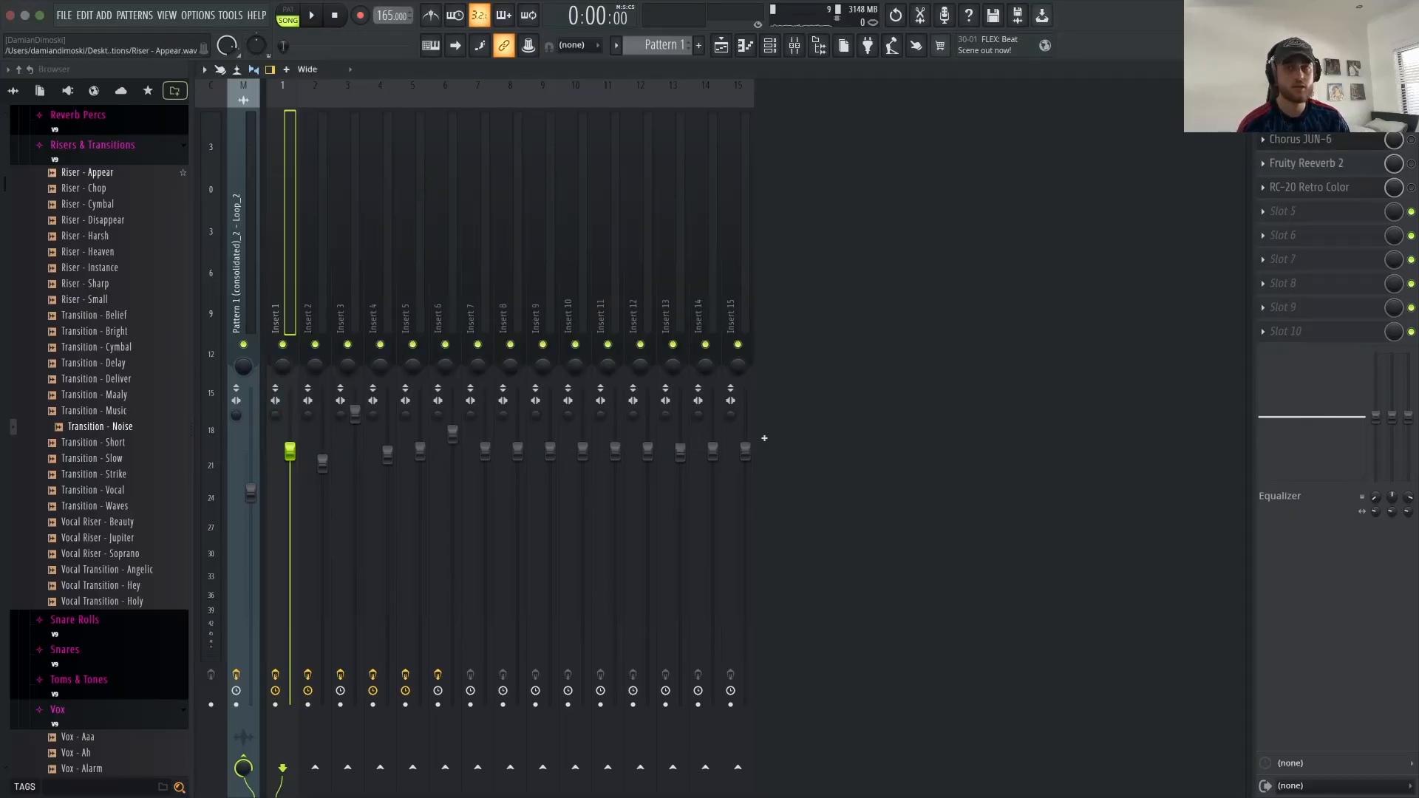
pyautogui.click(1300, 140)
pyautogui.moveTo(845, 143); pyautogui.dragTo(537, 114)
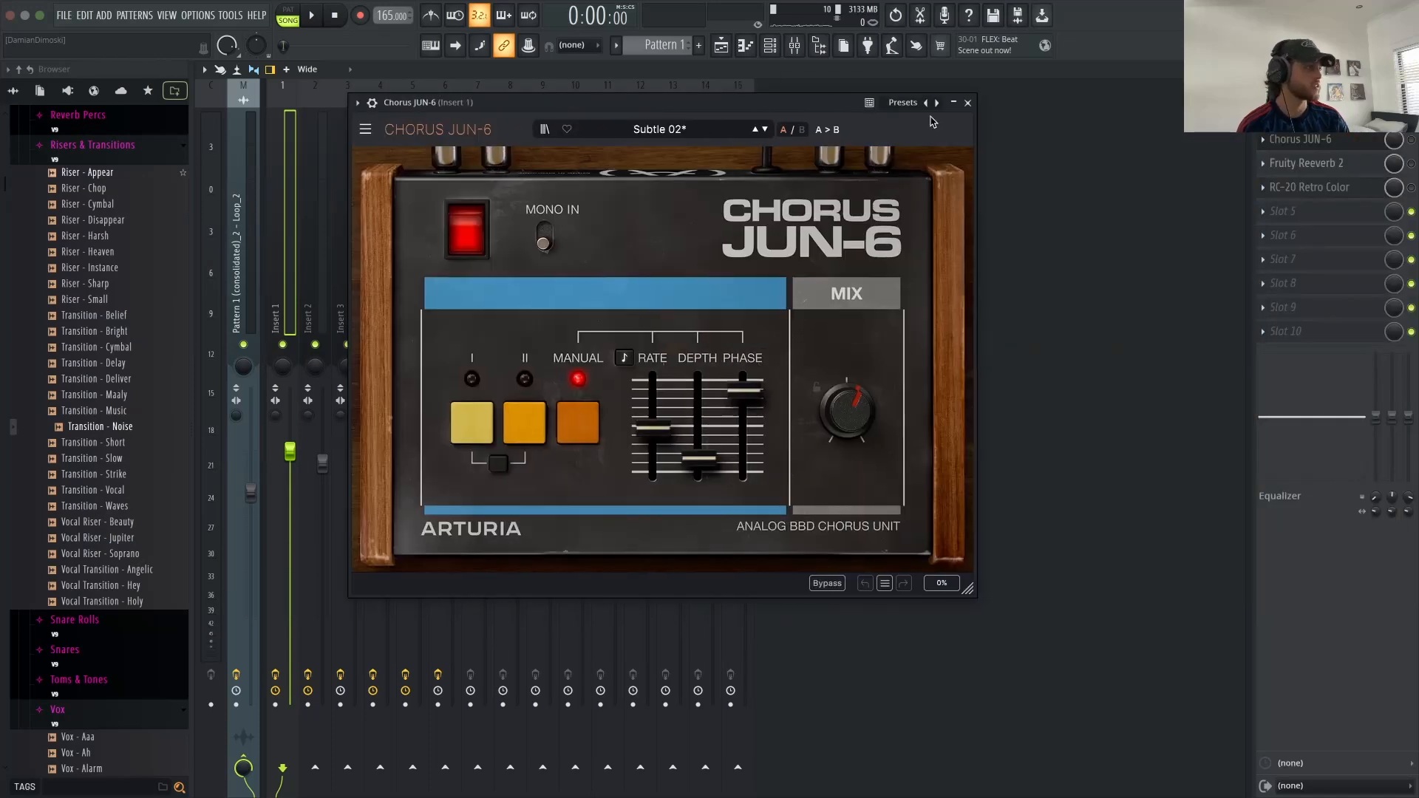
pyautogui.click(967, 104)
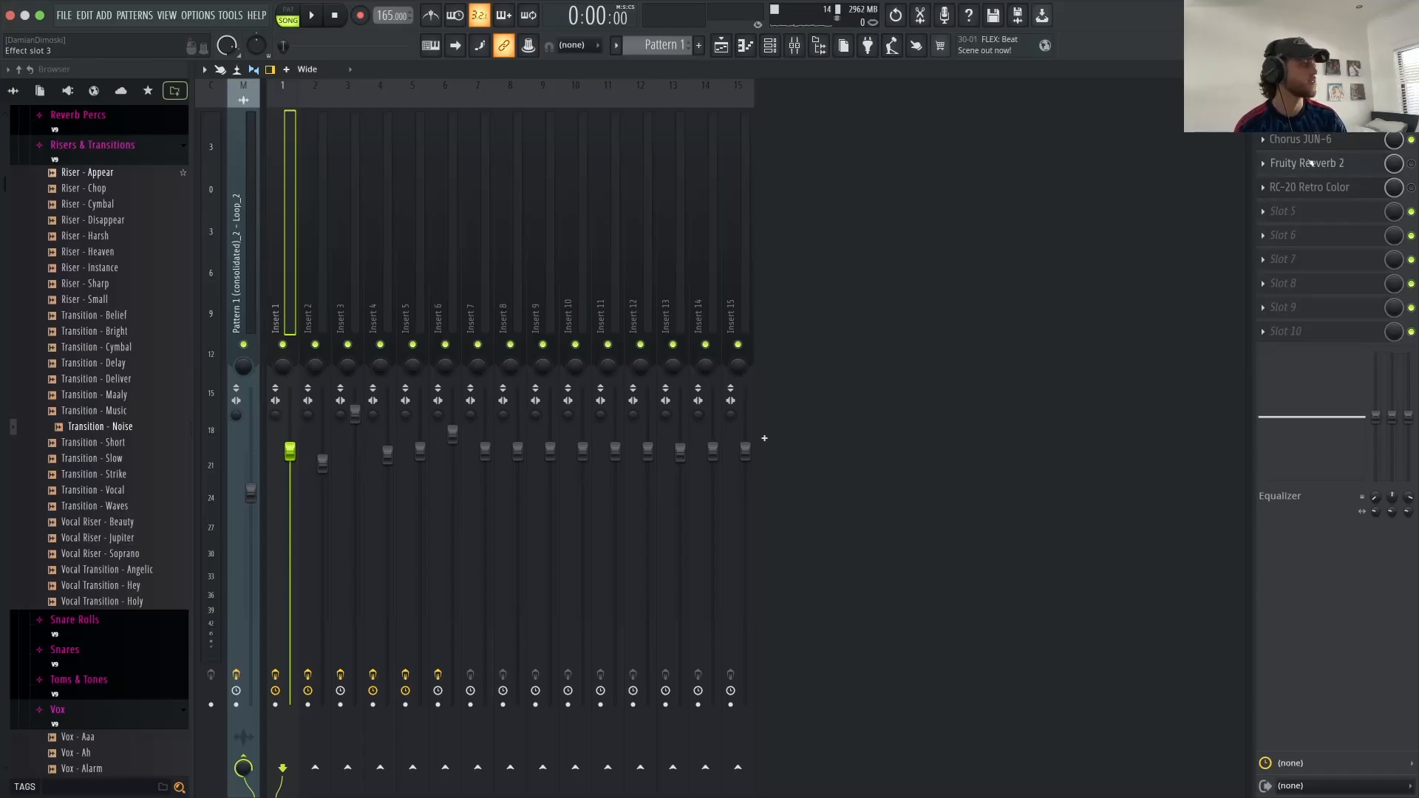
# Step: Enable Fruity Reeverb 2 on Insert 1 and check its settings
pyautogui.click(1411, 163)
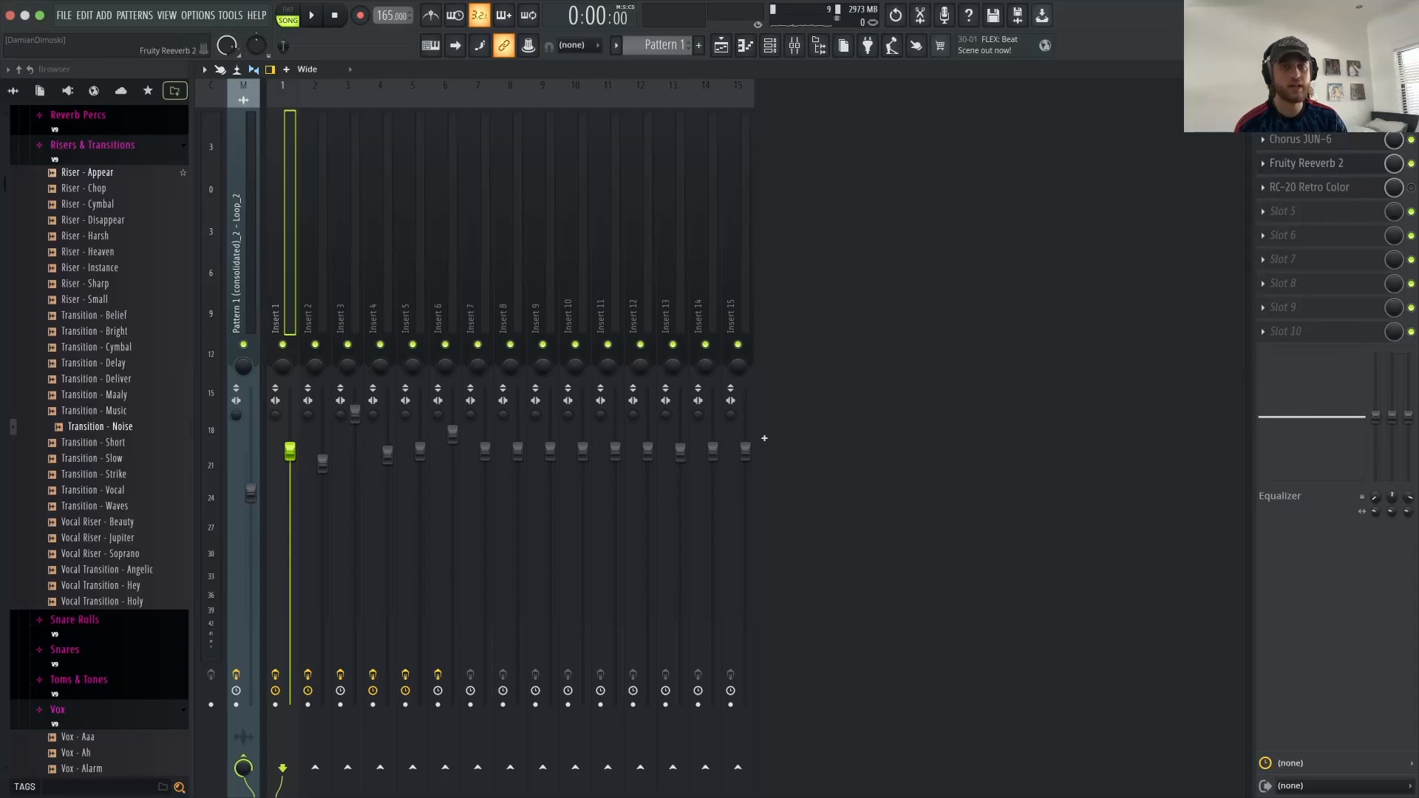
pyautogui.click(1306, 164)
pyautogui.moveTo(993, 168); pyautogui.dragTo(782, 167)
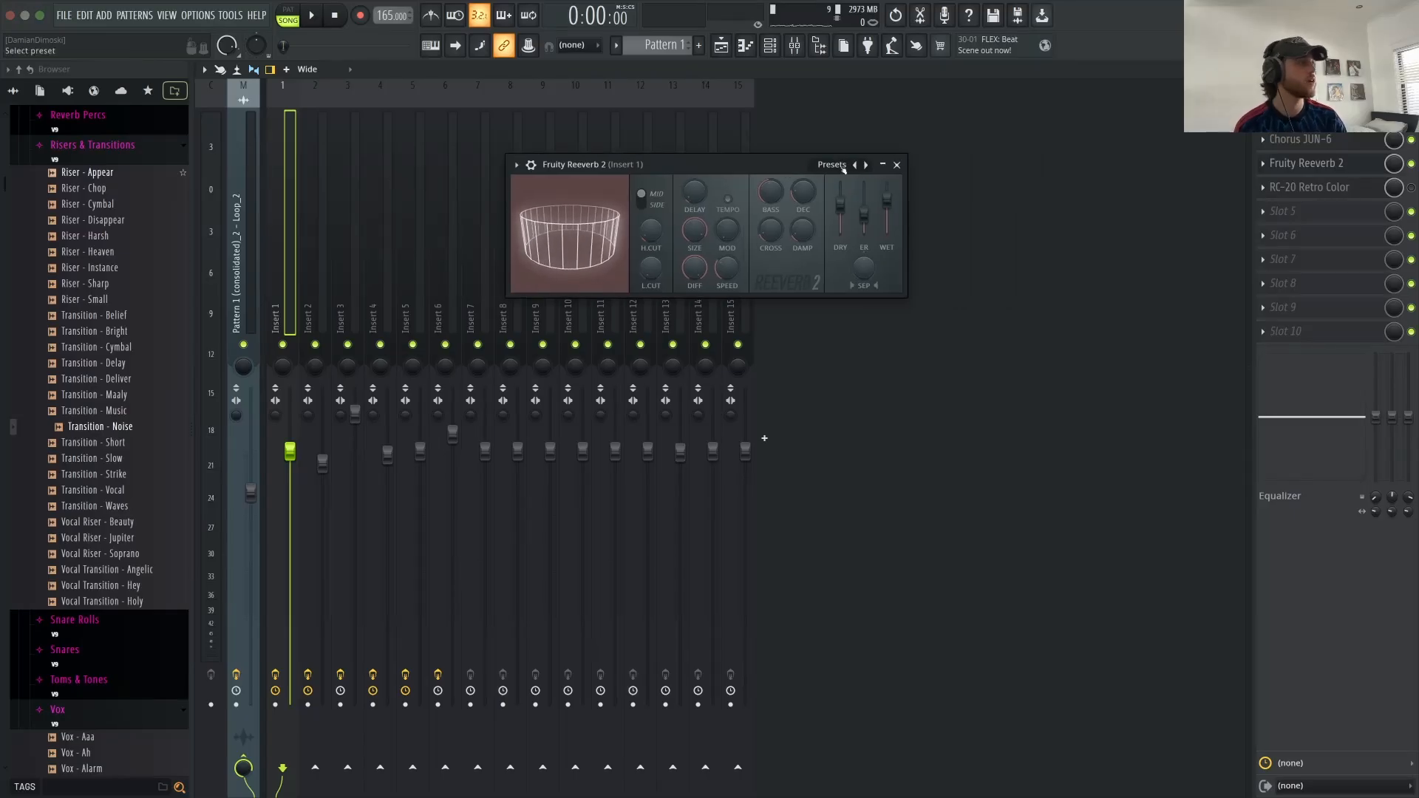
pyautogui.click(896, 165)
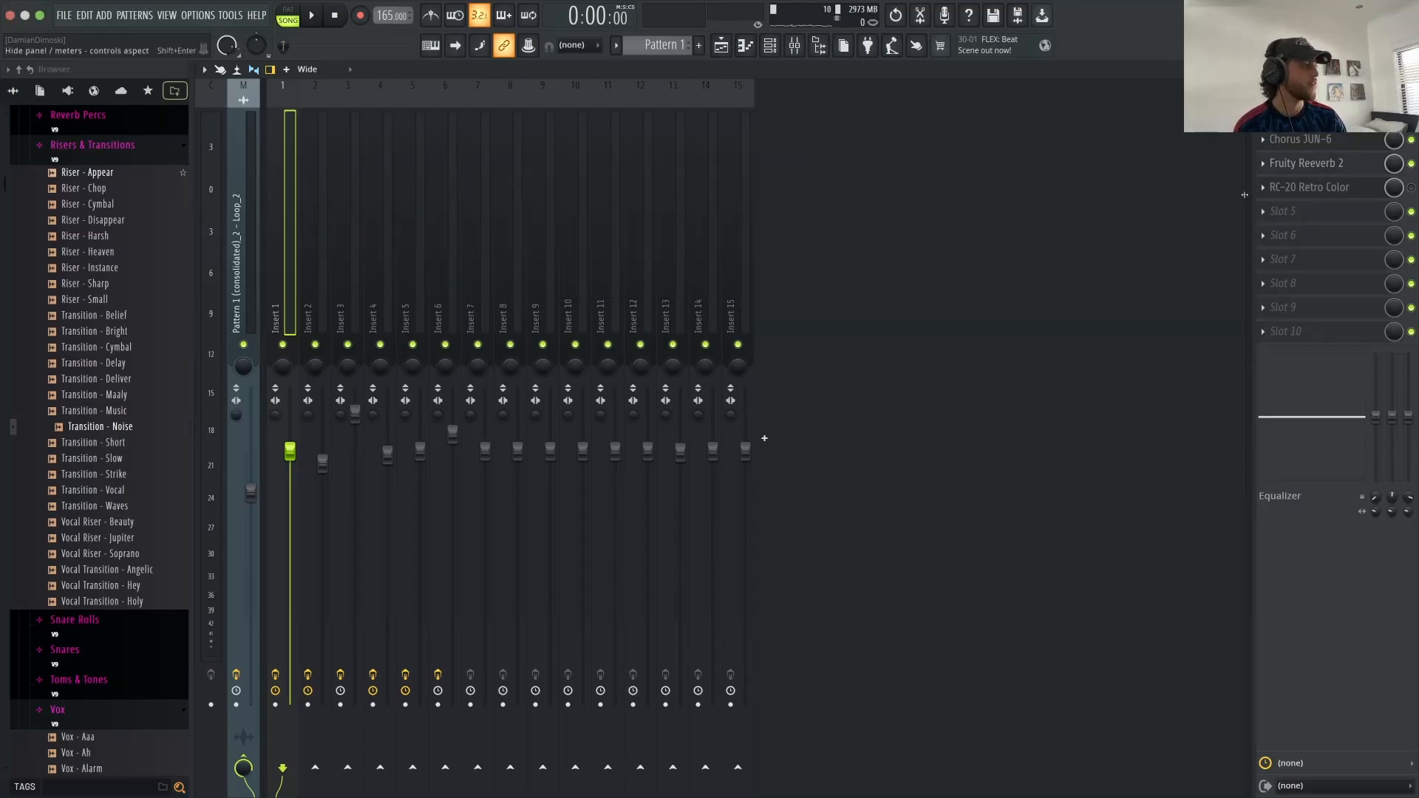
# Step: Inspect the RC-20 Retro Color settings on Insert 1, and play the chords from the piano roll
pyautogui.click(1308, 187)
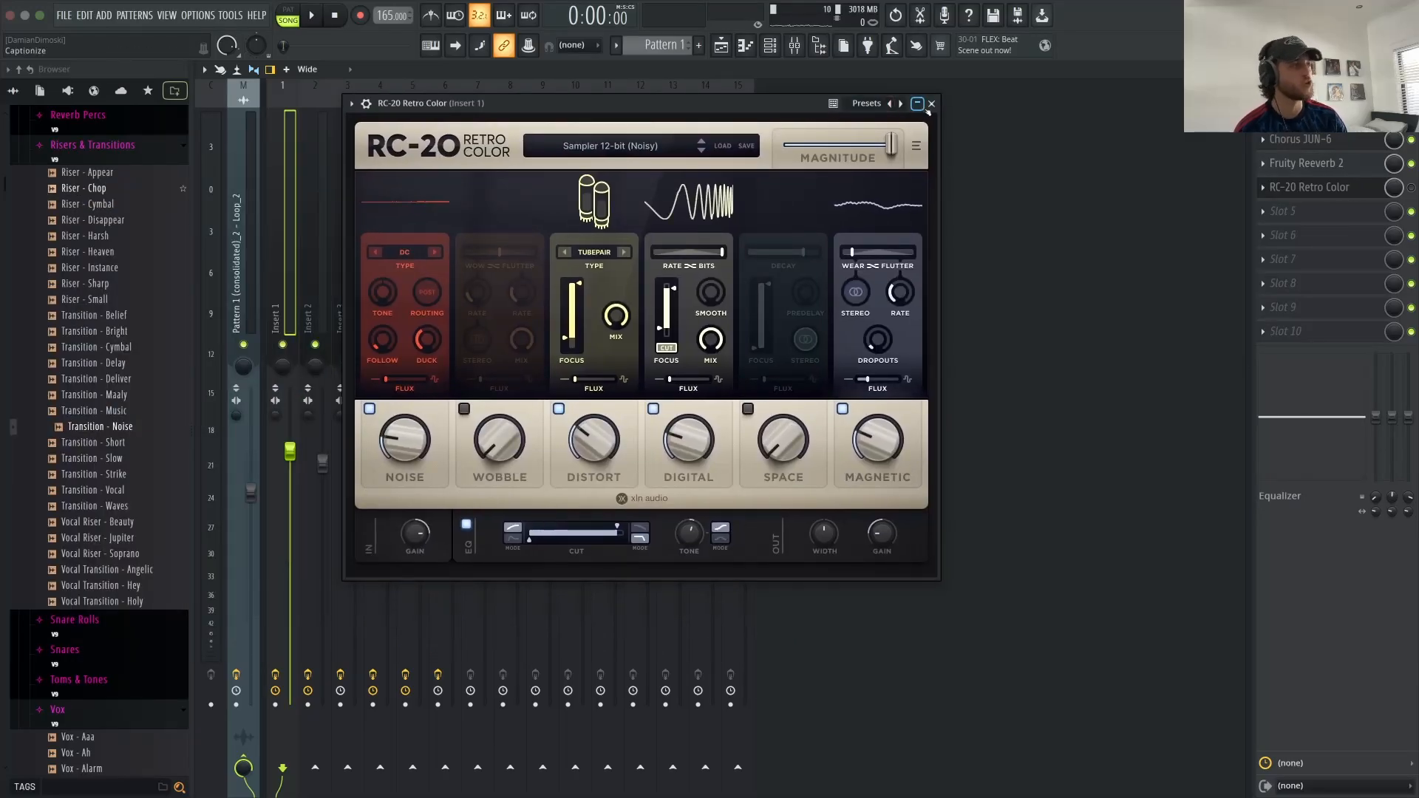
pyautogui.click(931, 103)
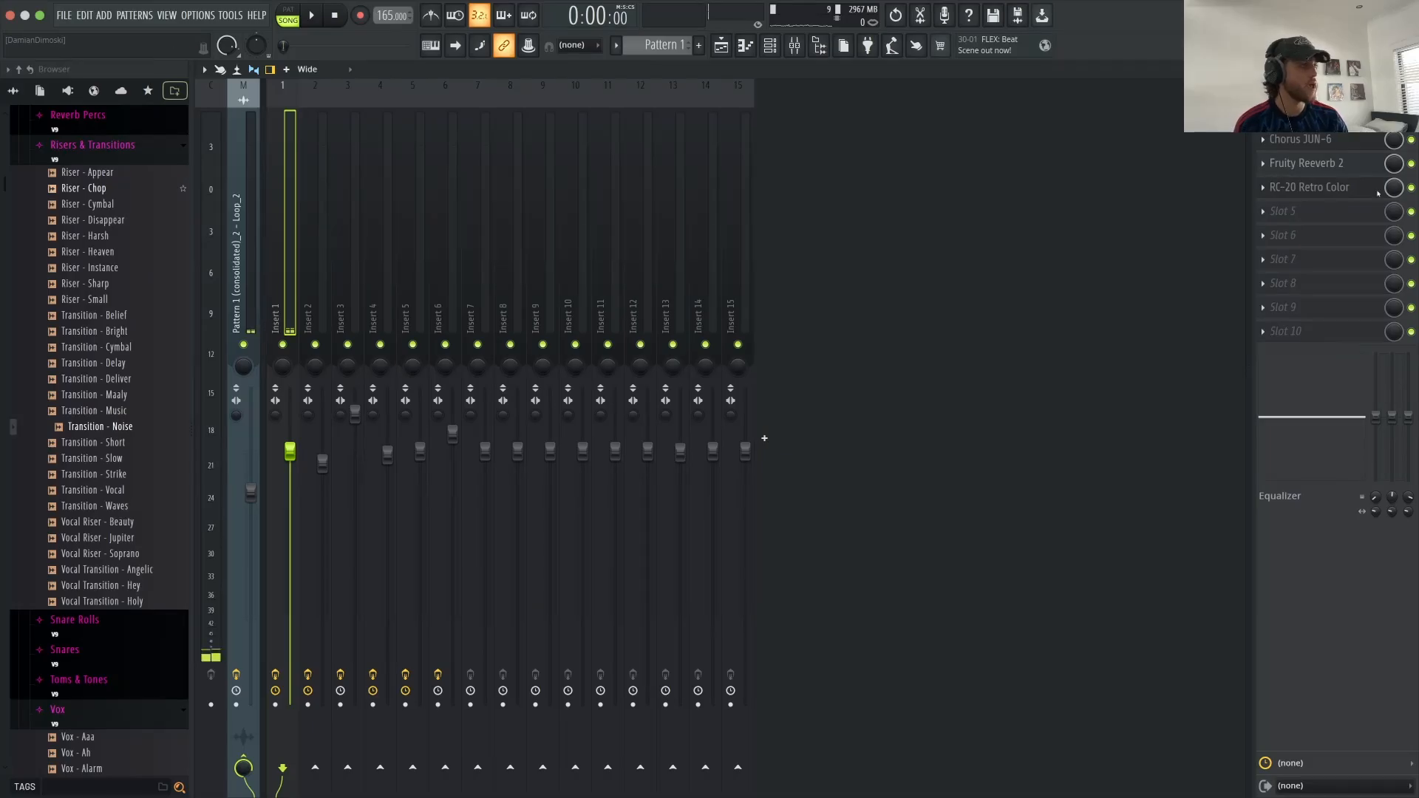
pyautogui.press('F7')
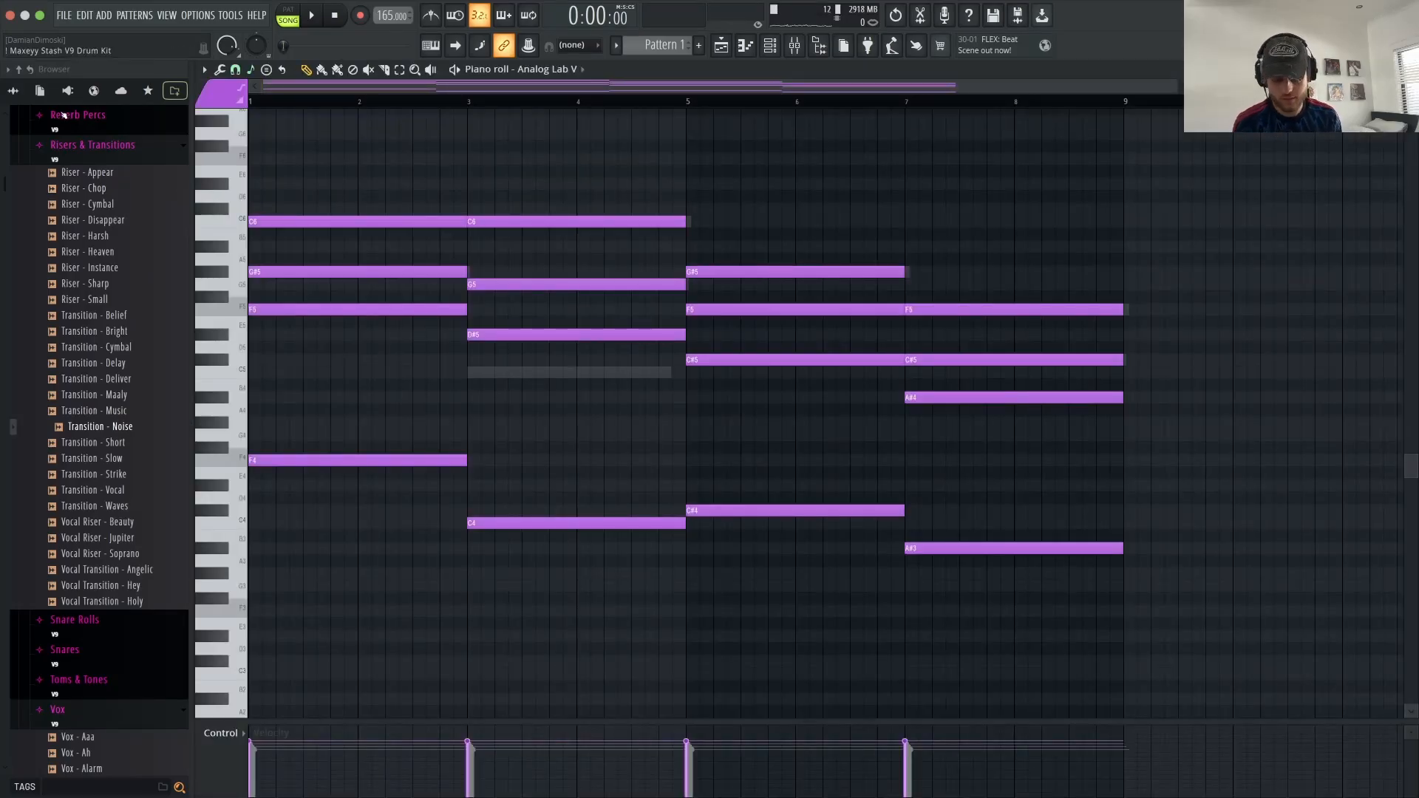
pyautogui.press('space')
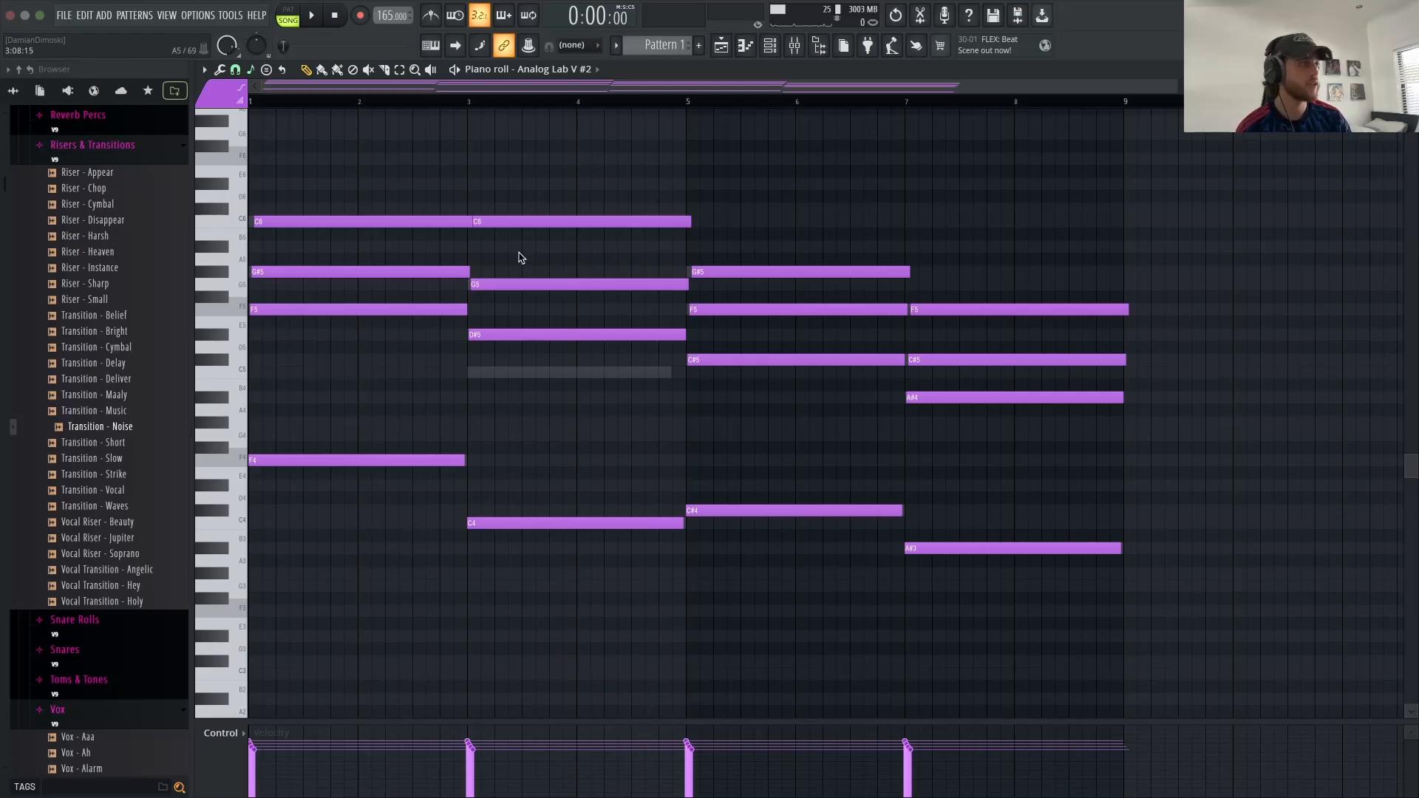
# Step: Inspect the preset loaded in the Analog Lab V #2 channel alongside its notes, and return to the piano roll
pyautogui.click(769, 46)
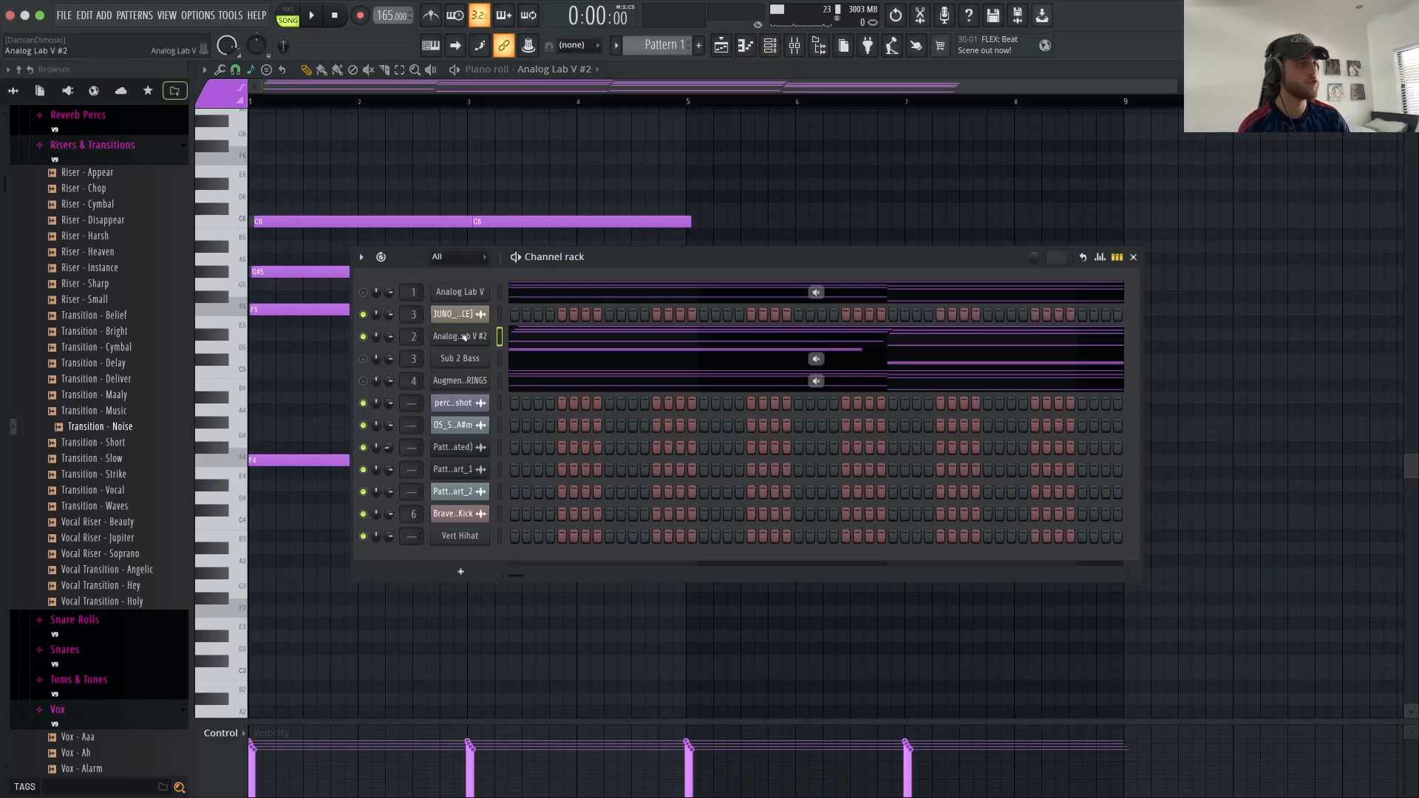
pyautogui.click(459, 336)
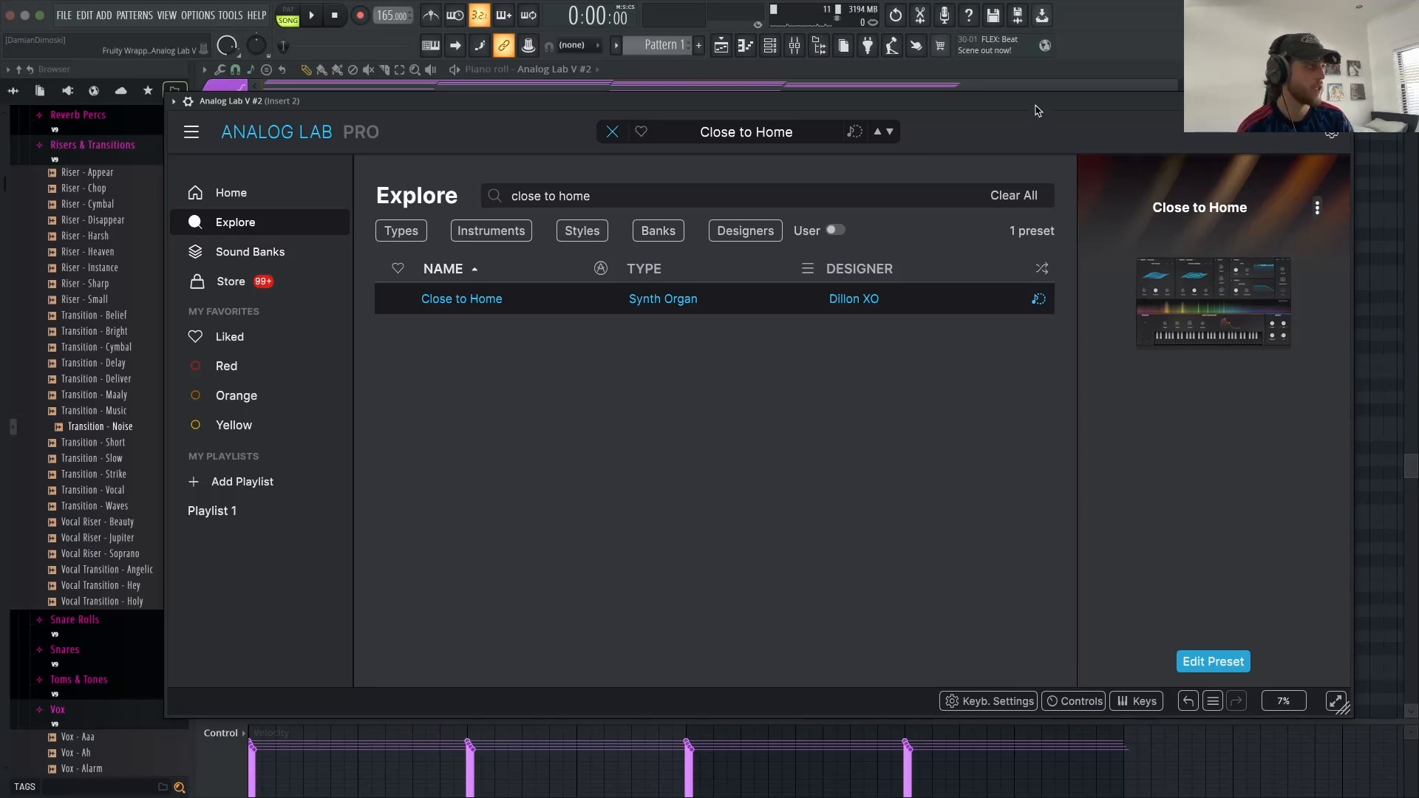
pyautogui.moveTo(1035, 106); pyautogui.dragTo(944, 448)
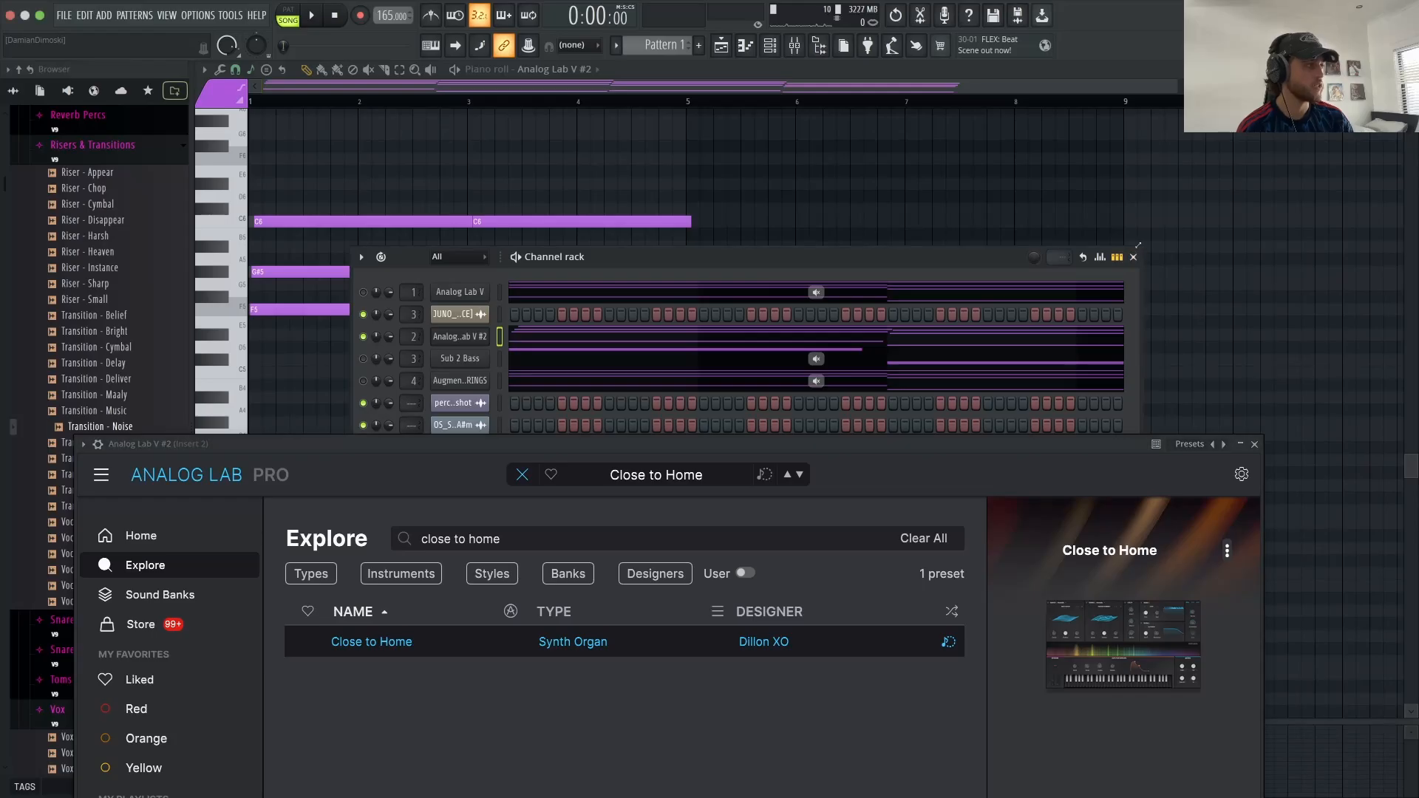
pyautogui.click(1134, 257)
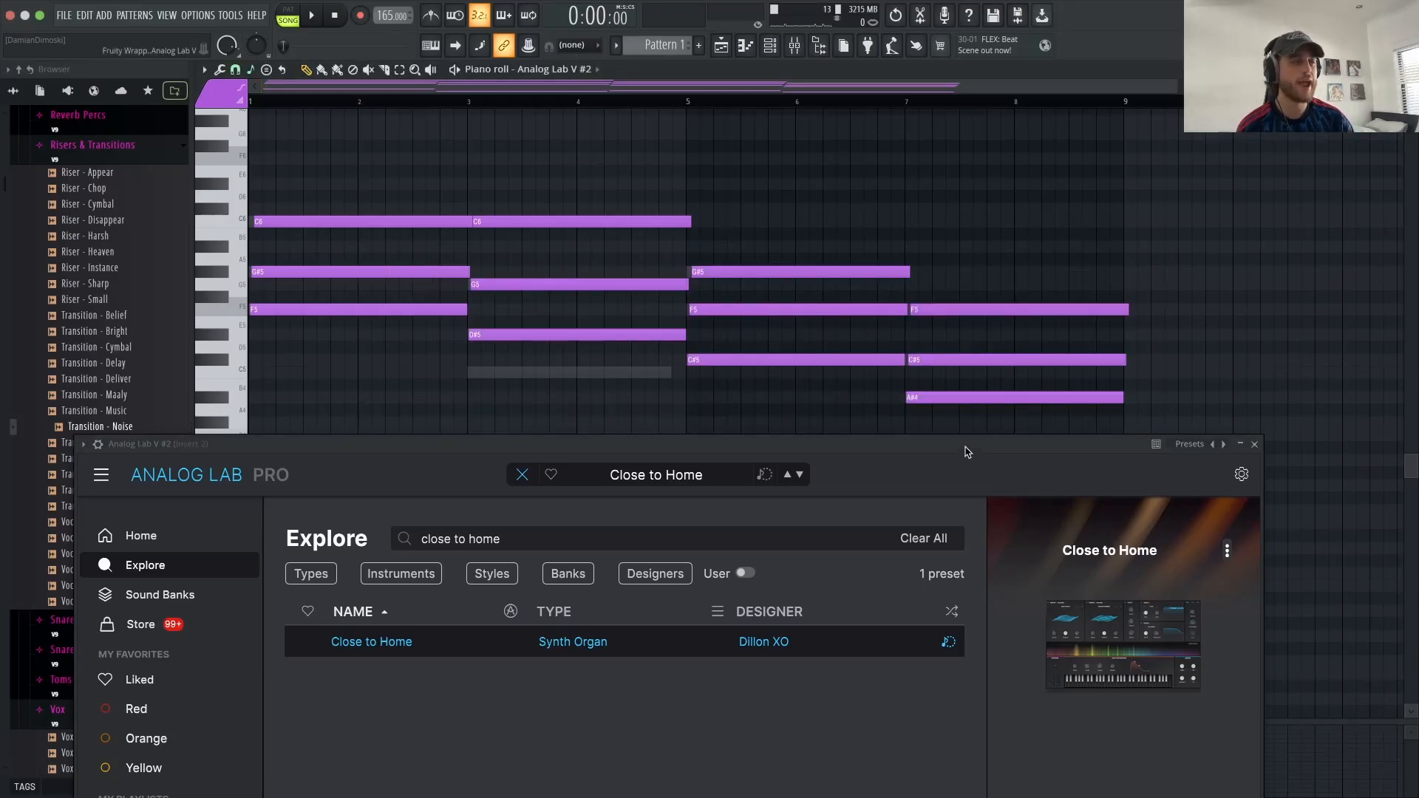
pyautogui.moveTo(967, 452); pyautogui.dragTo(982, 384)
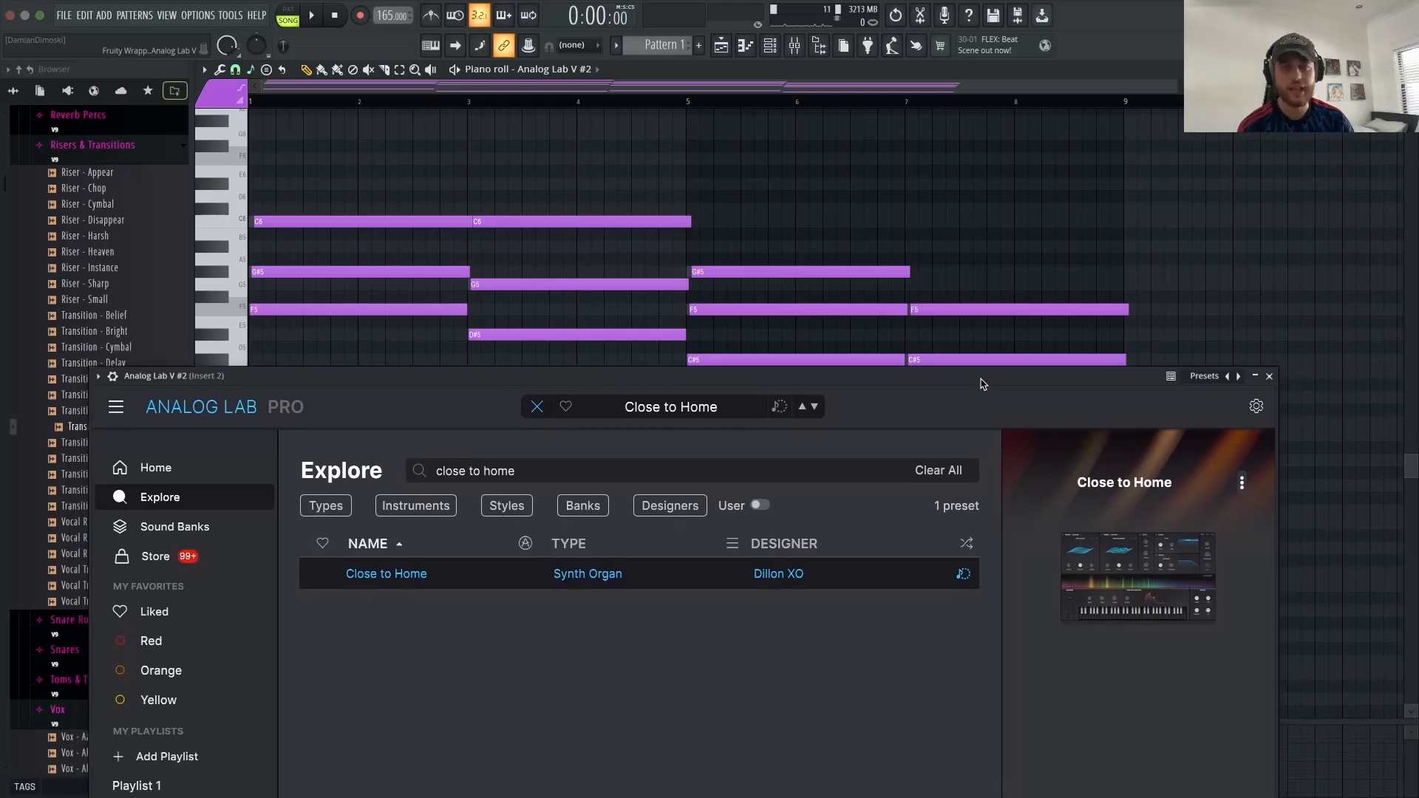
pyautogui.click(1269, 376)
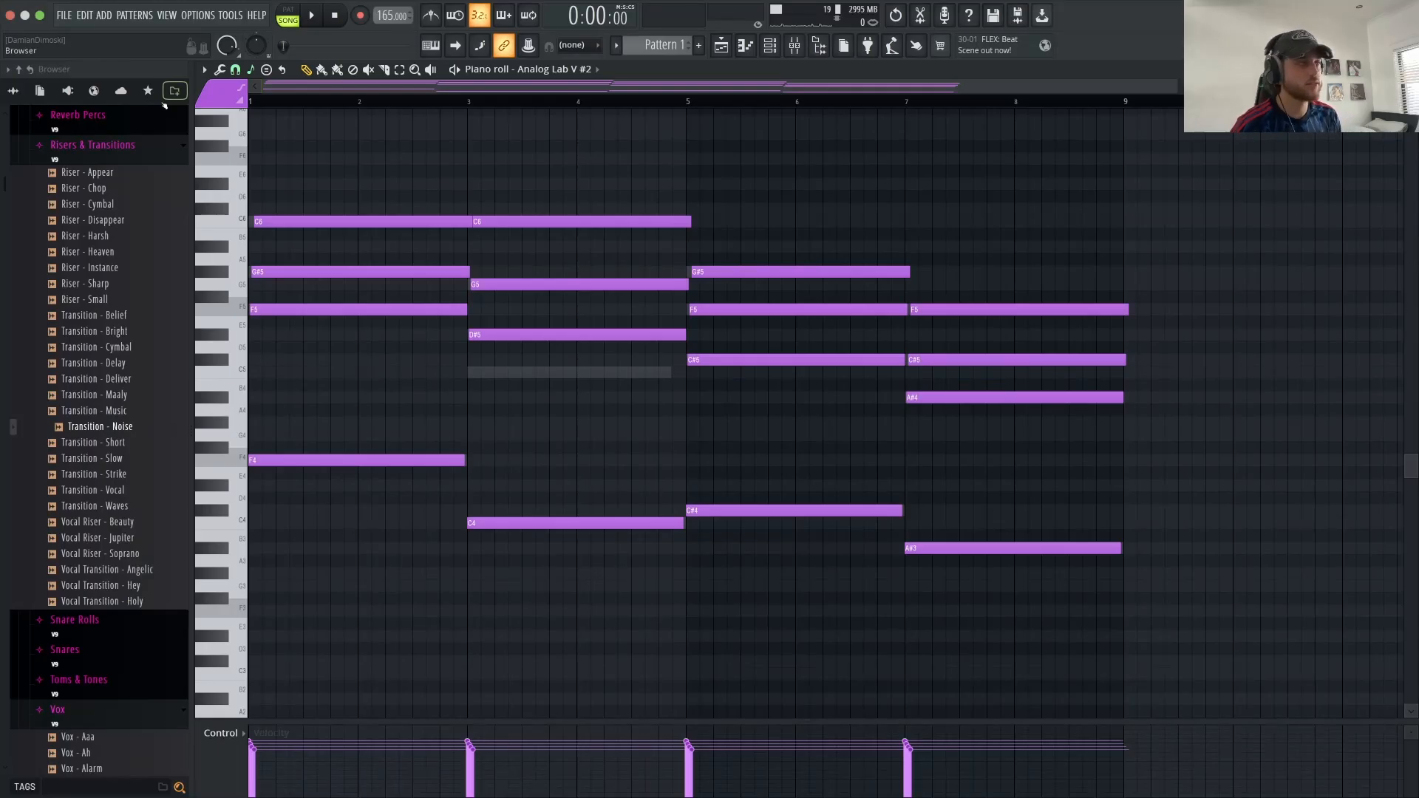
# Step: Play the Analog Lab V #2 chords and inspect the Fruity Parametric EQ 2 and Fruity Reeverb 2 settings on Insert 2
pyautogui.press('space')
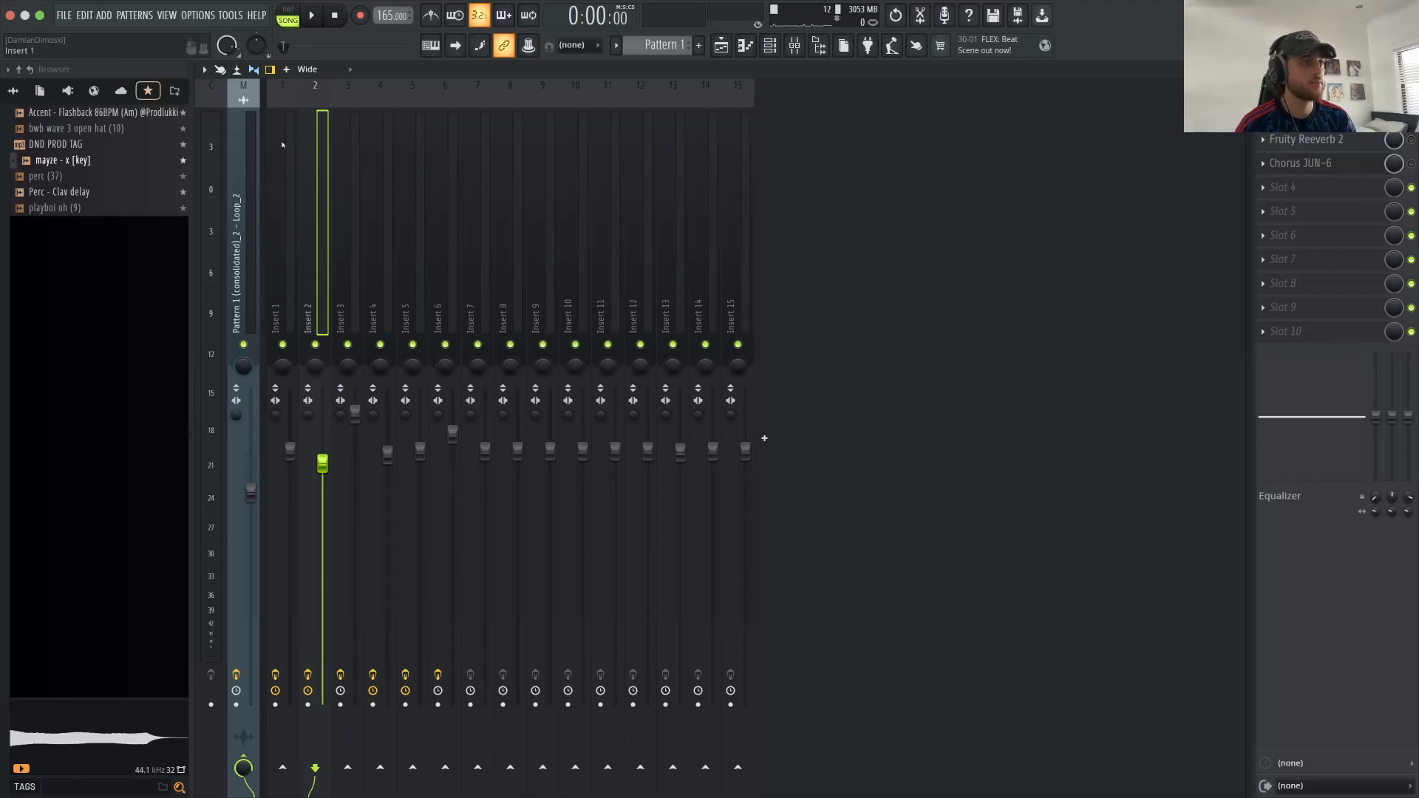
pyautogui.click(1305, 115)
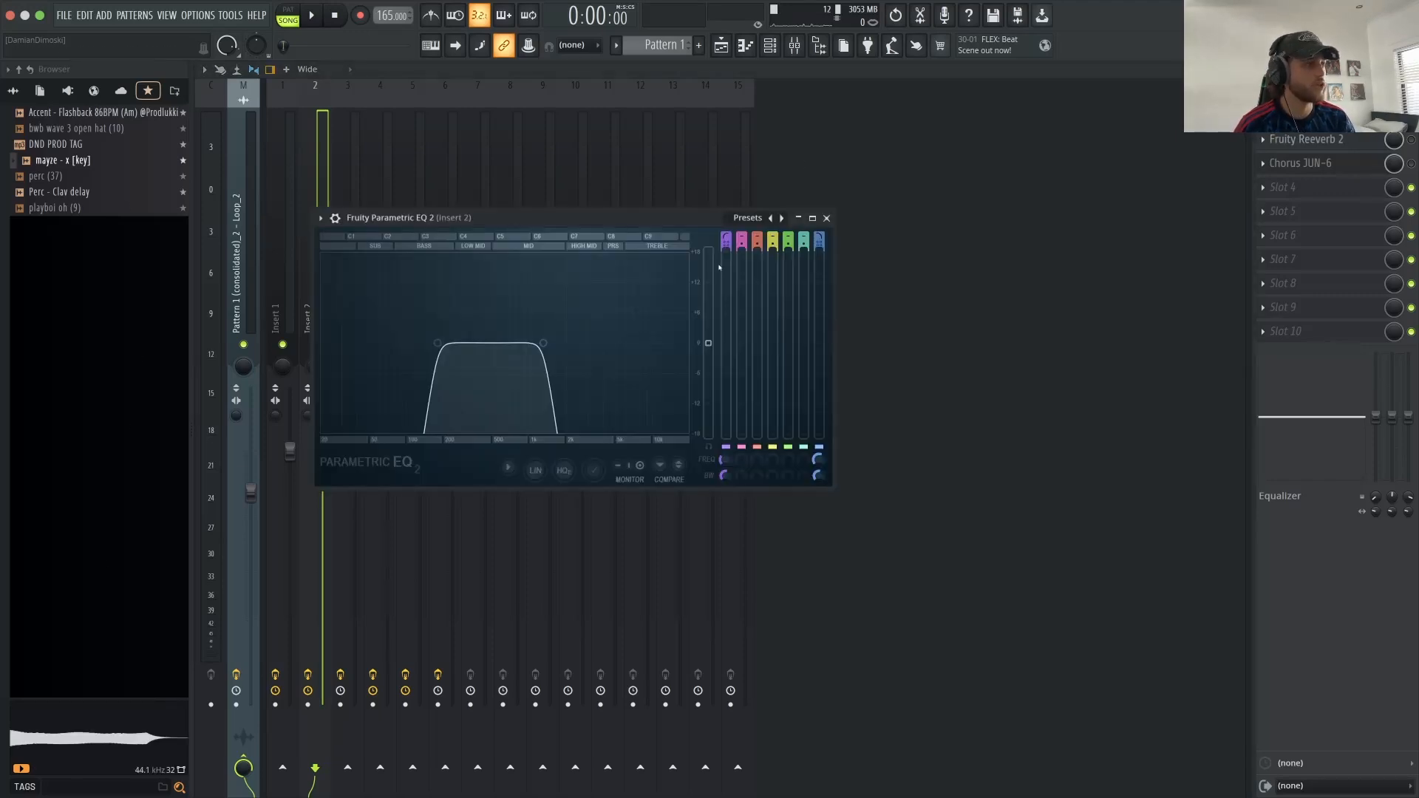
pyautogui.click(826, 218)
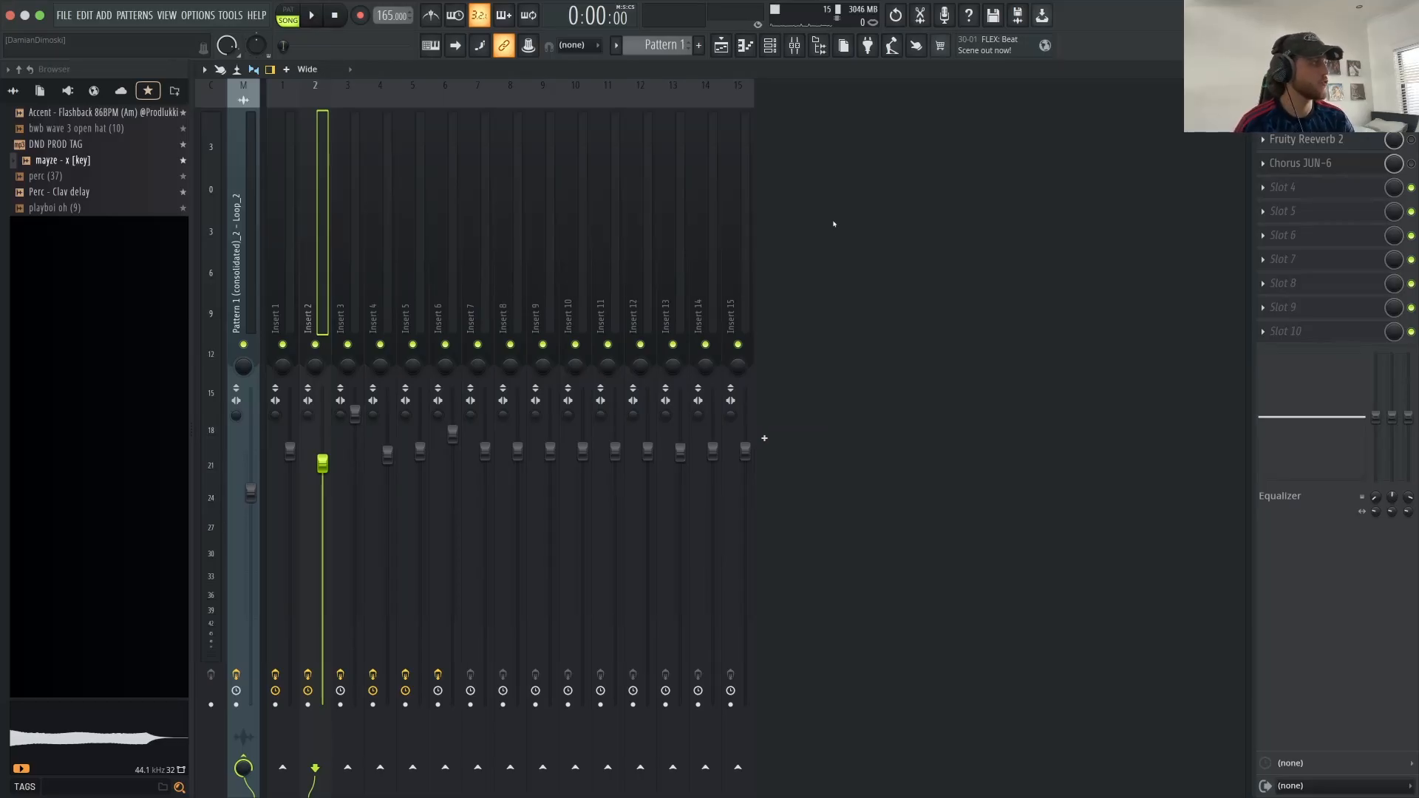
pyautogui.click(1306, 117)
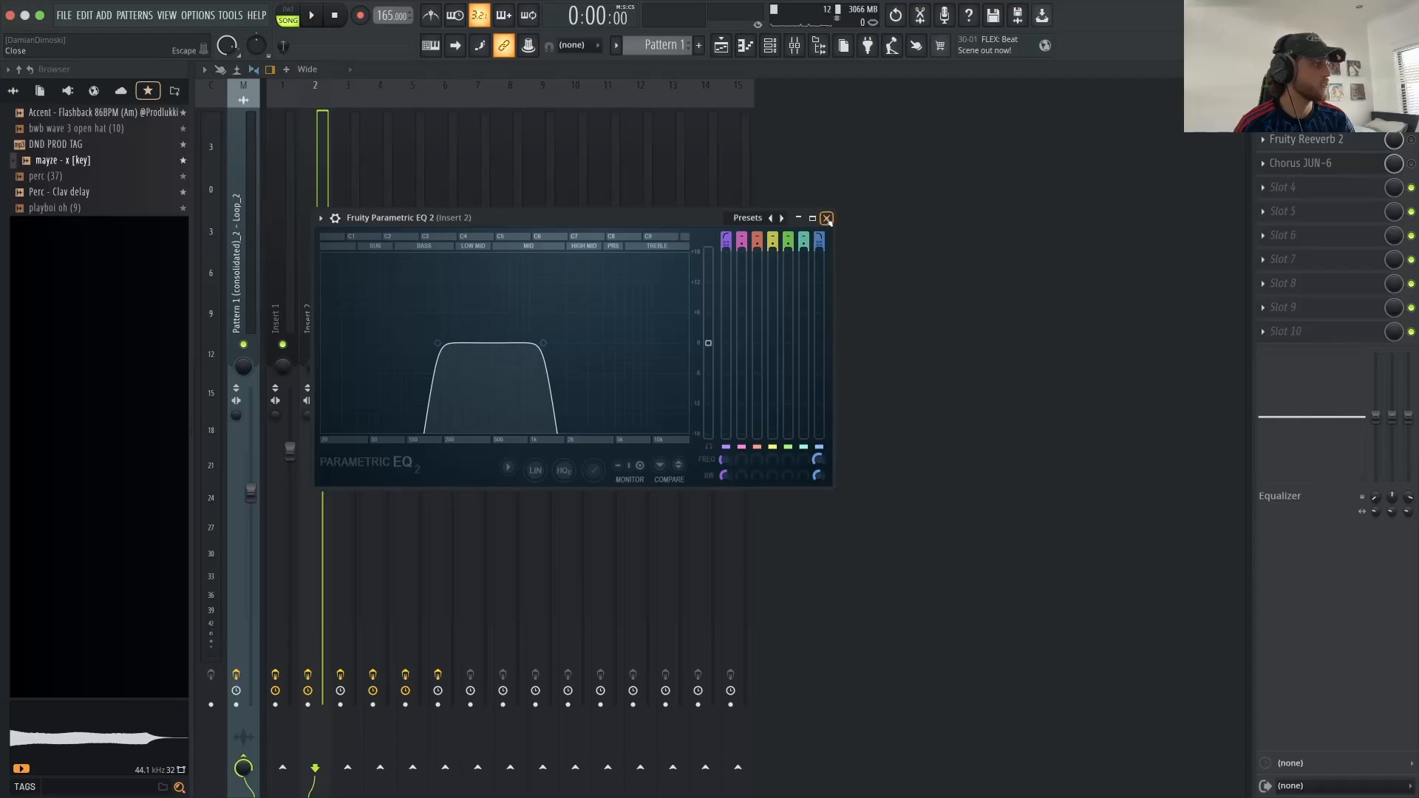
pyautogui.click(826, 218)
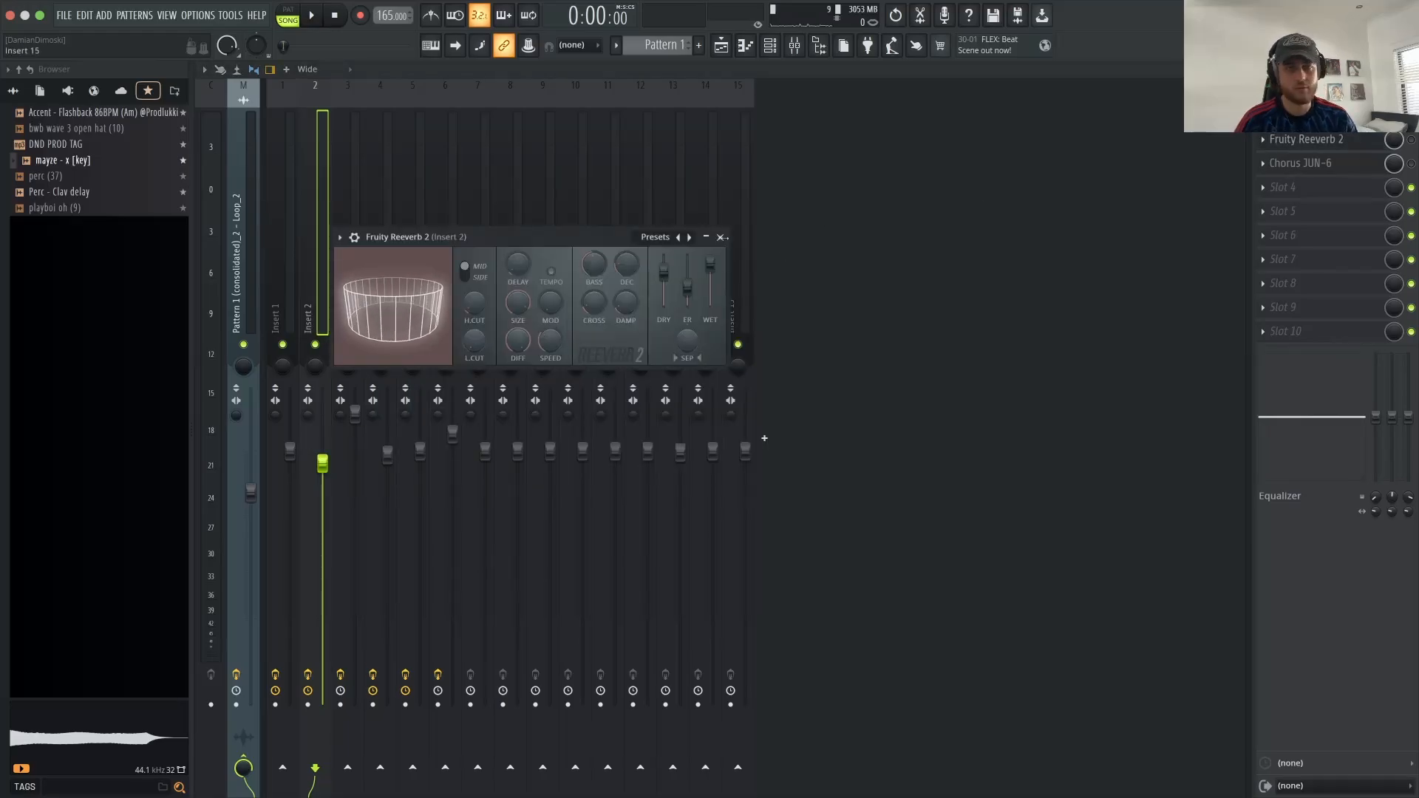
pyautogui.click(721, 237)
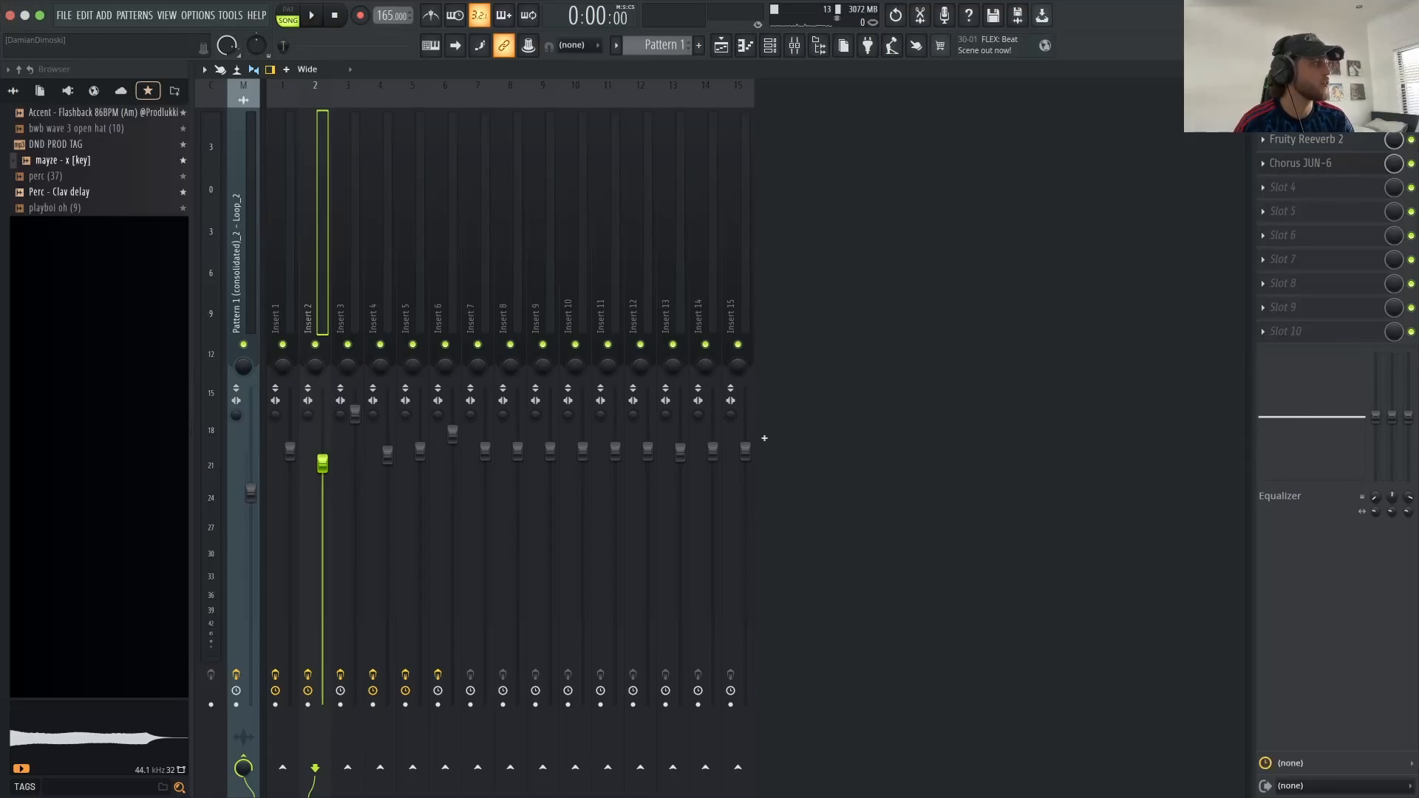
pyautogui.press('F7')
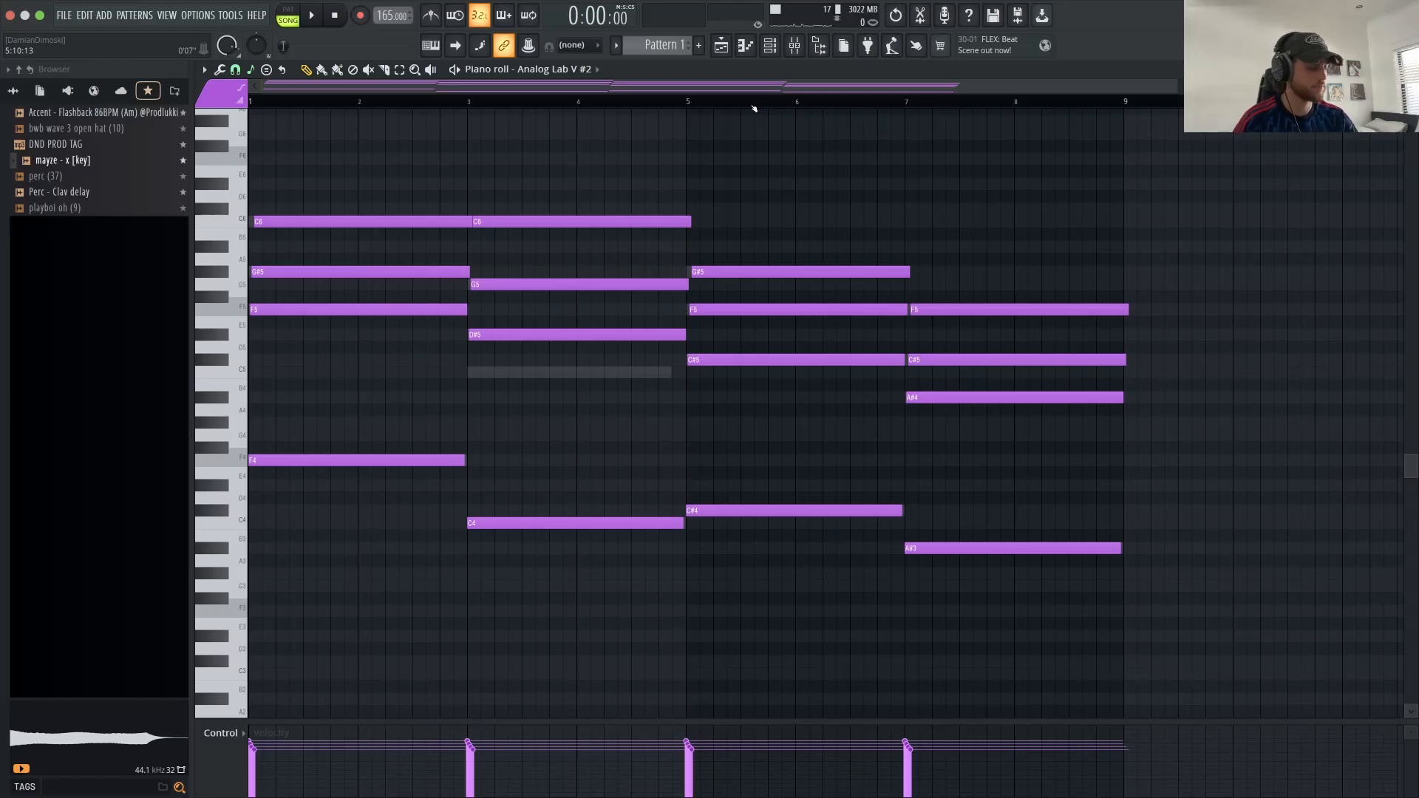
# Step: Play the Sub 2 Bass notes from the piano roll
pyautogui.press('space')
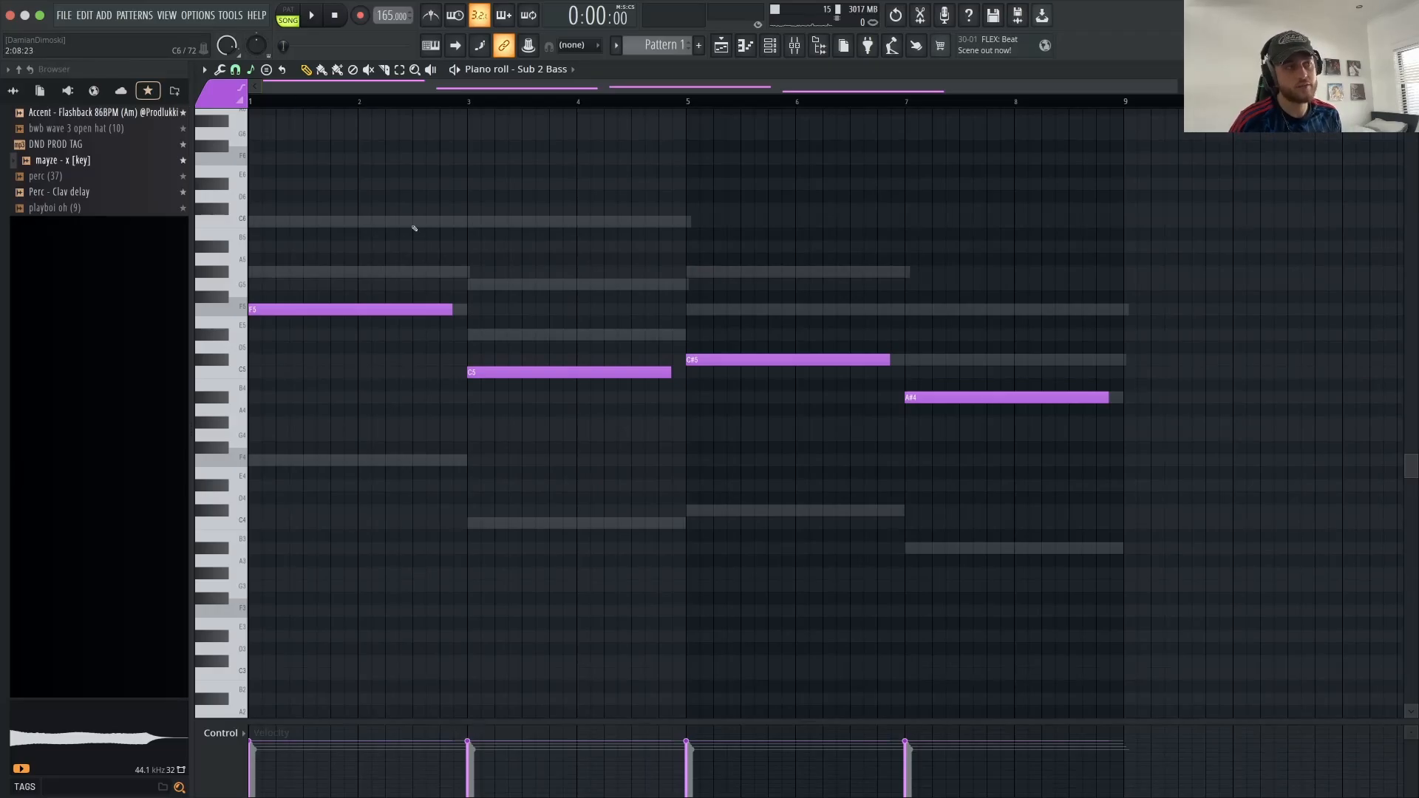
pyautogui.press('space')
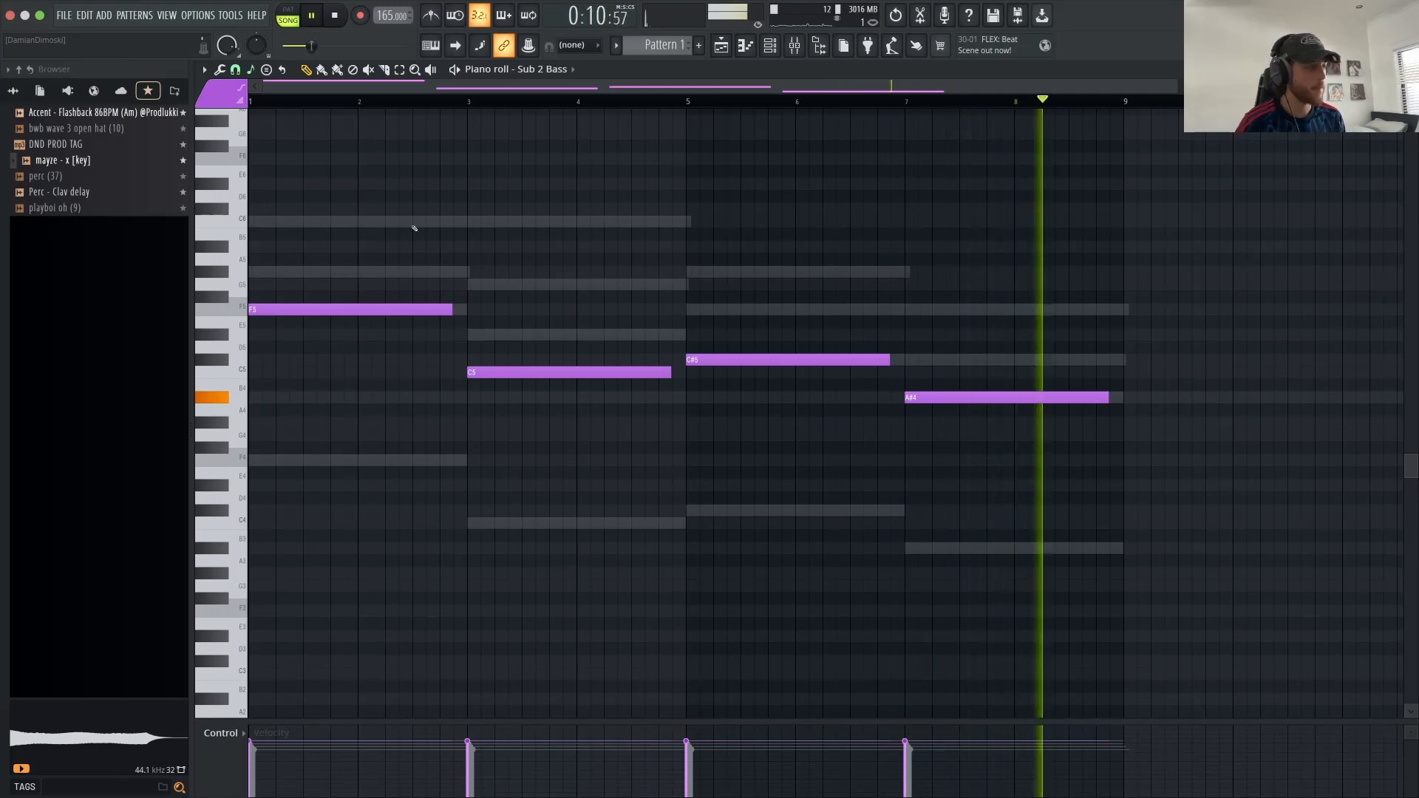
pyautogui.press('space')
# Step: Pull the highest band of Fruity Parametric EQ 2 on Insert 3 down to the bottom of the curve
pyautogui.press('F9')
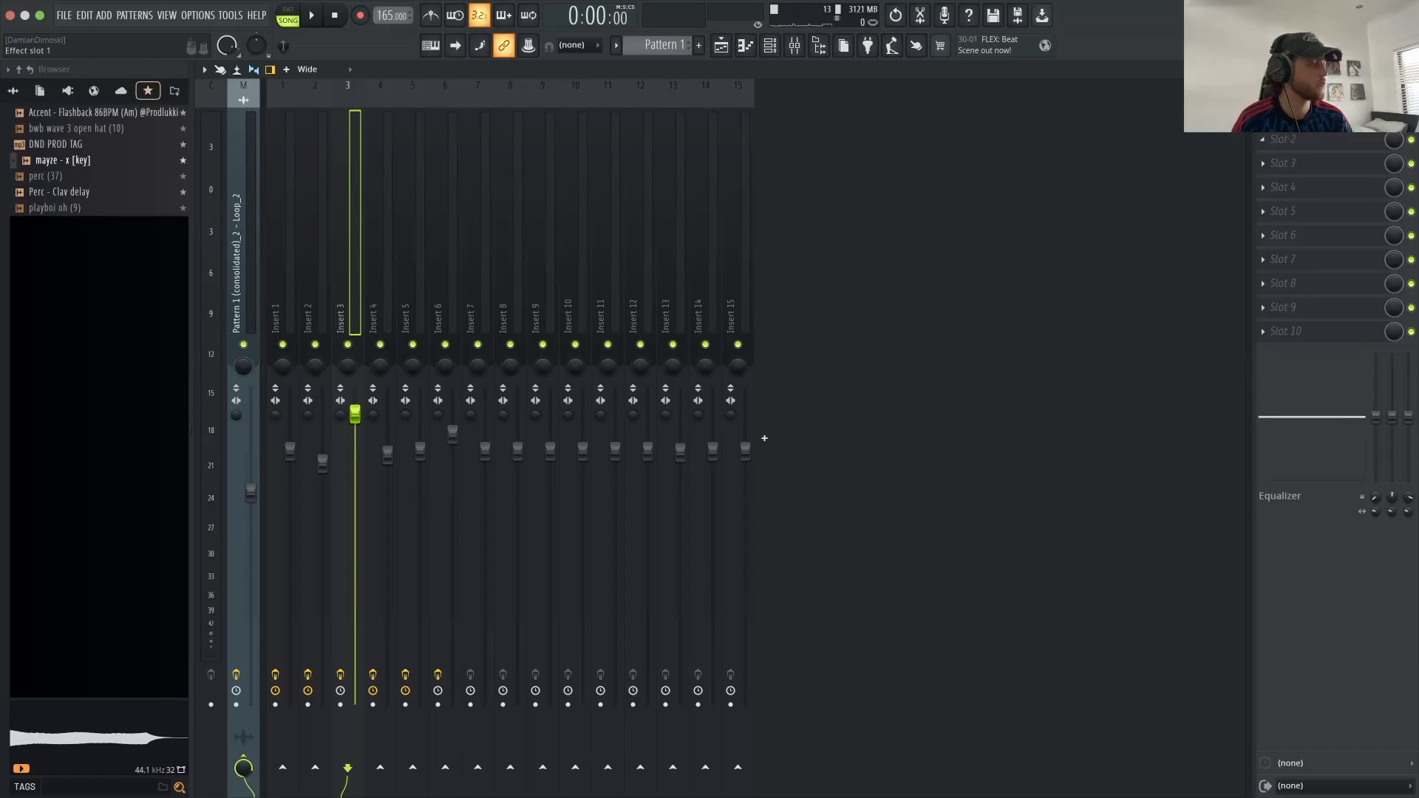
pyautogui.click(1308, 115)
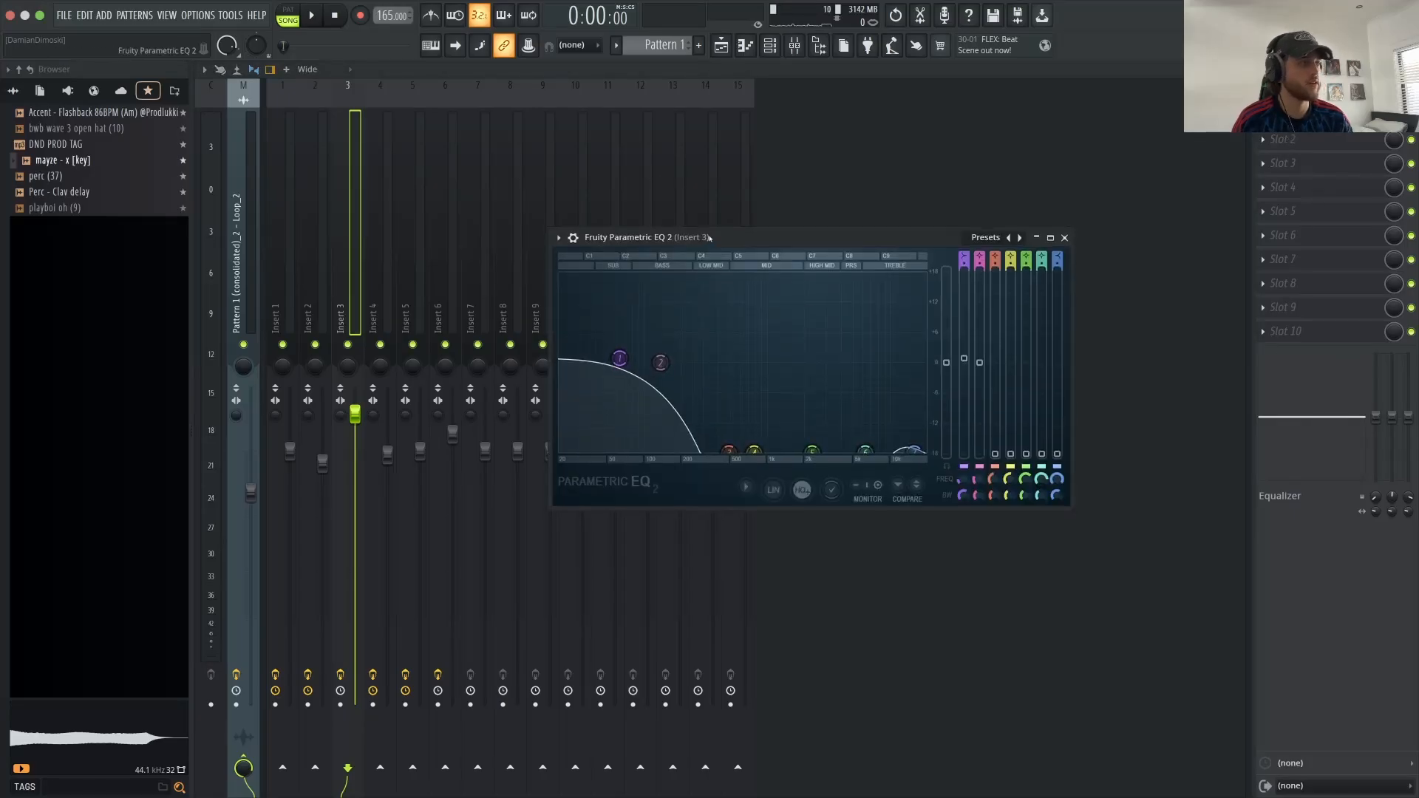
pyautogui.moveTo(724, 239); pyautogui.dragTo(715, 223)
pyautogui.moveTo(905, 435); pyautogui.dragTo(901, 440)
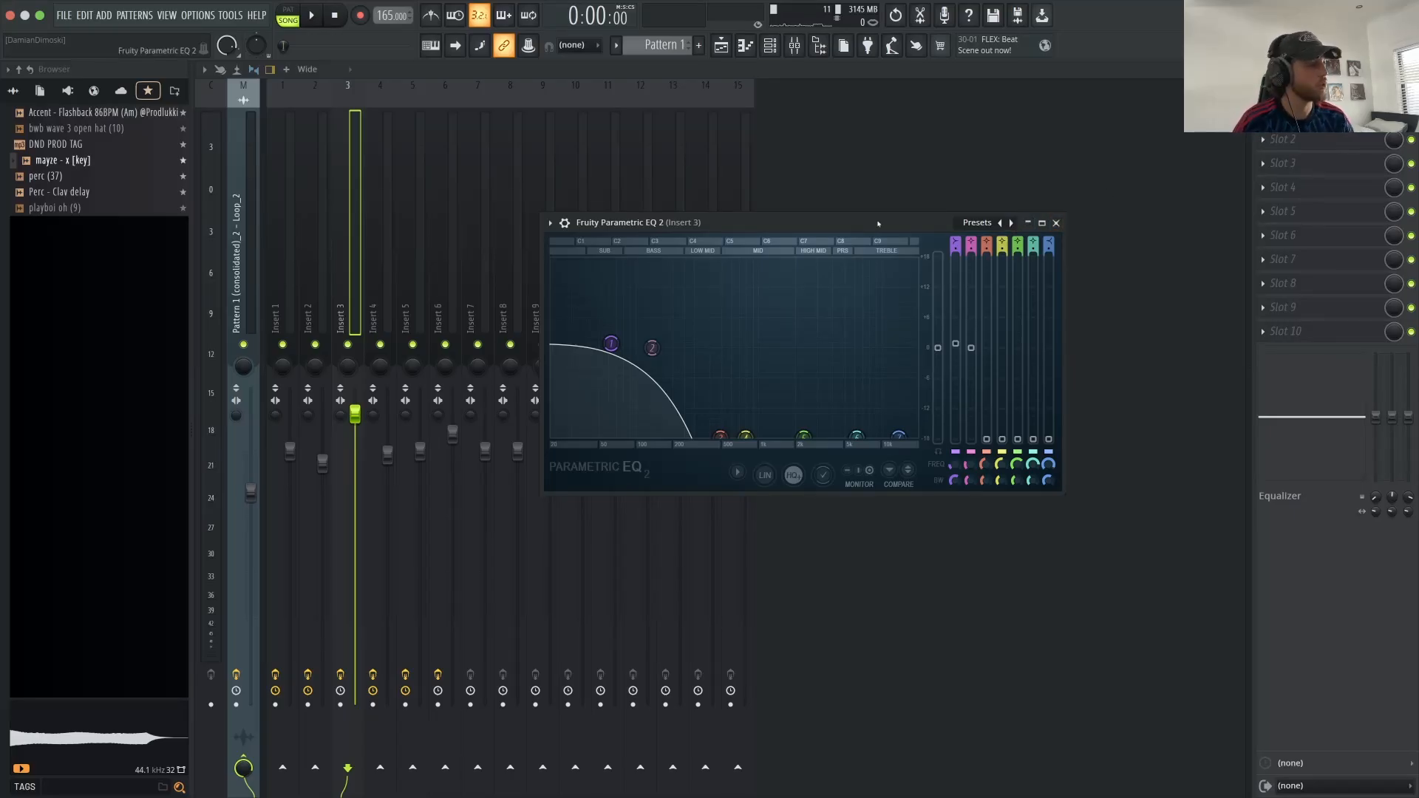
pyautogui.click(1055, 224)
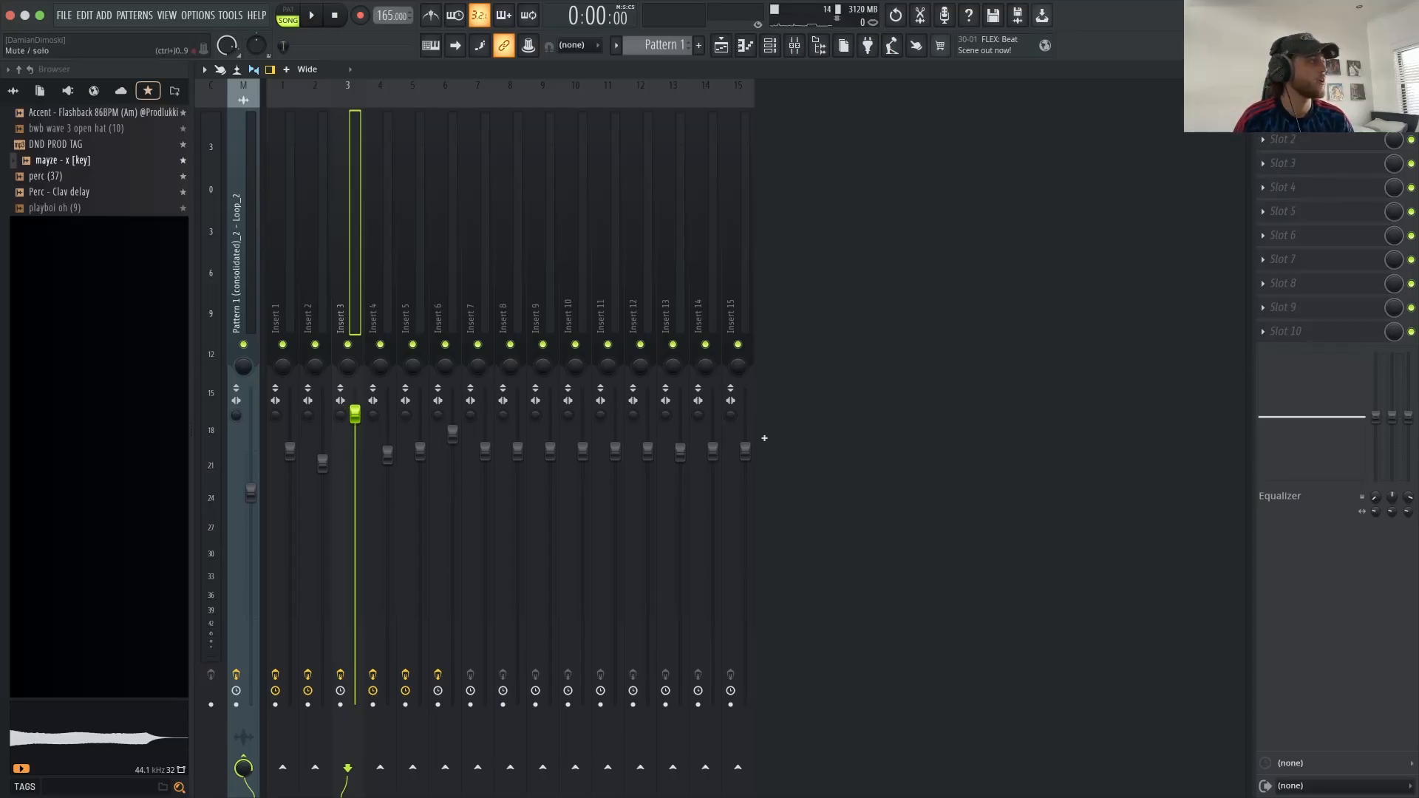
pyautogui.press('F7')
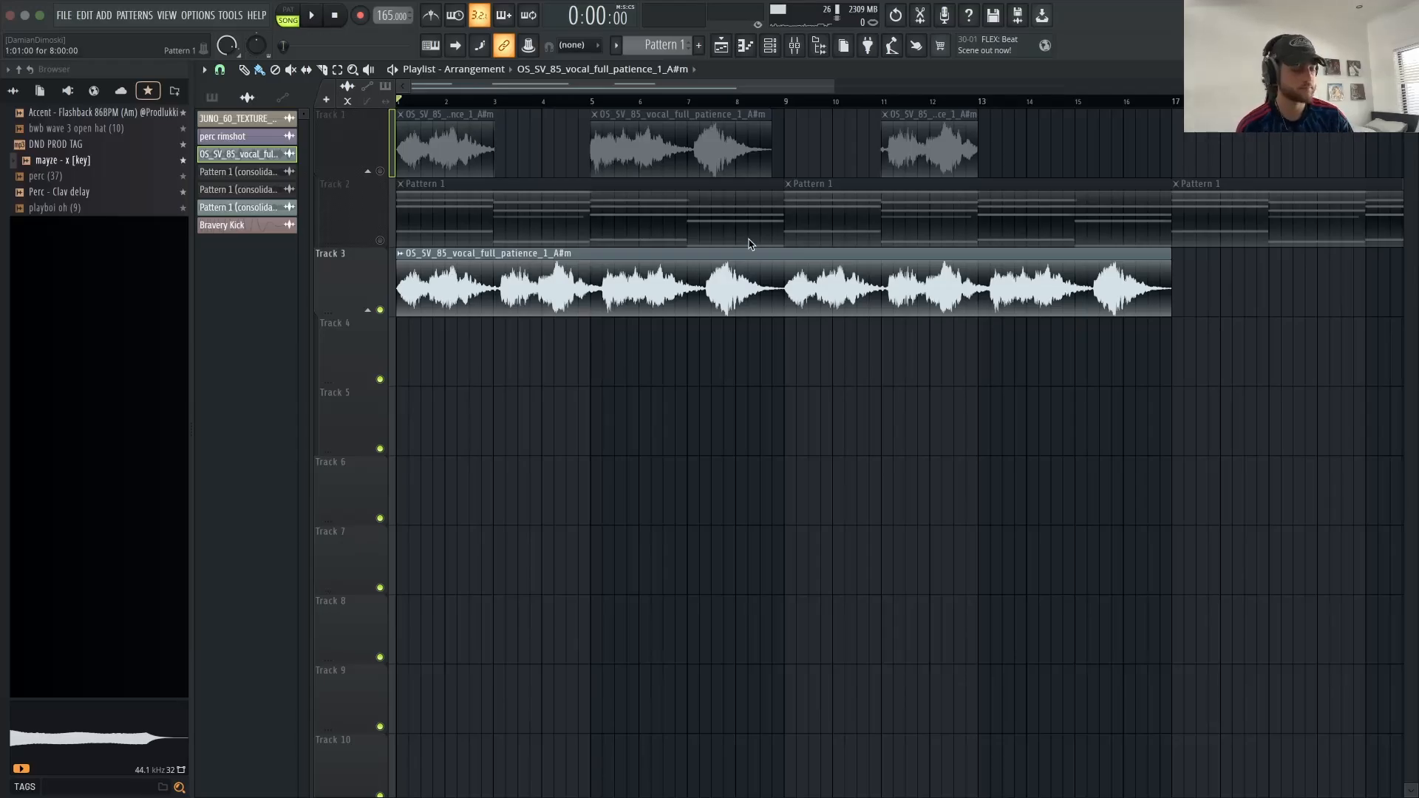
# Step: Play the full vocal sample on Track 3 and inspect the pitch shift in its audio clip settings
pyautogui.press('space')
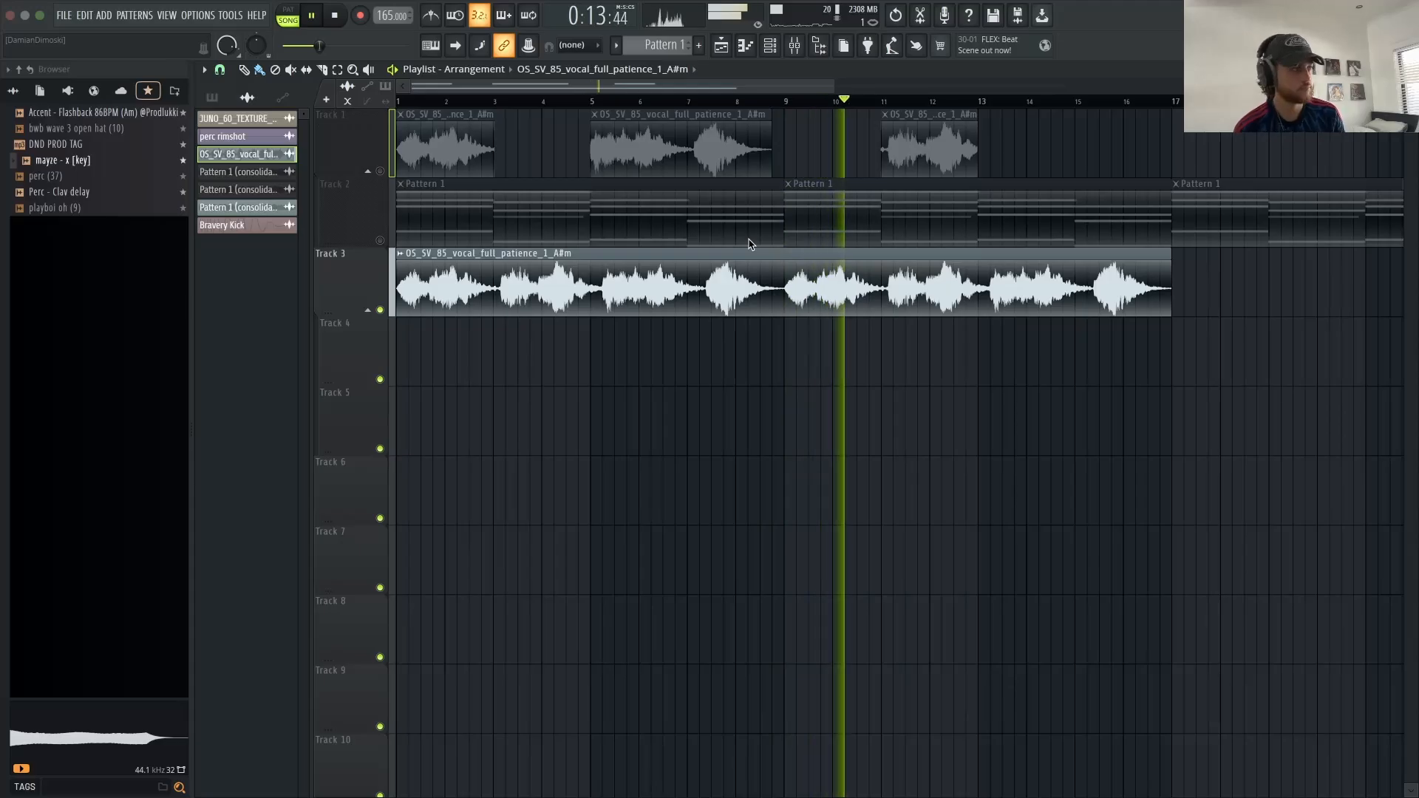
pyautogui.press('space')
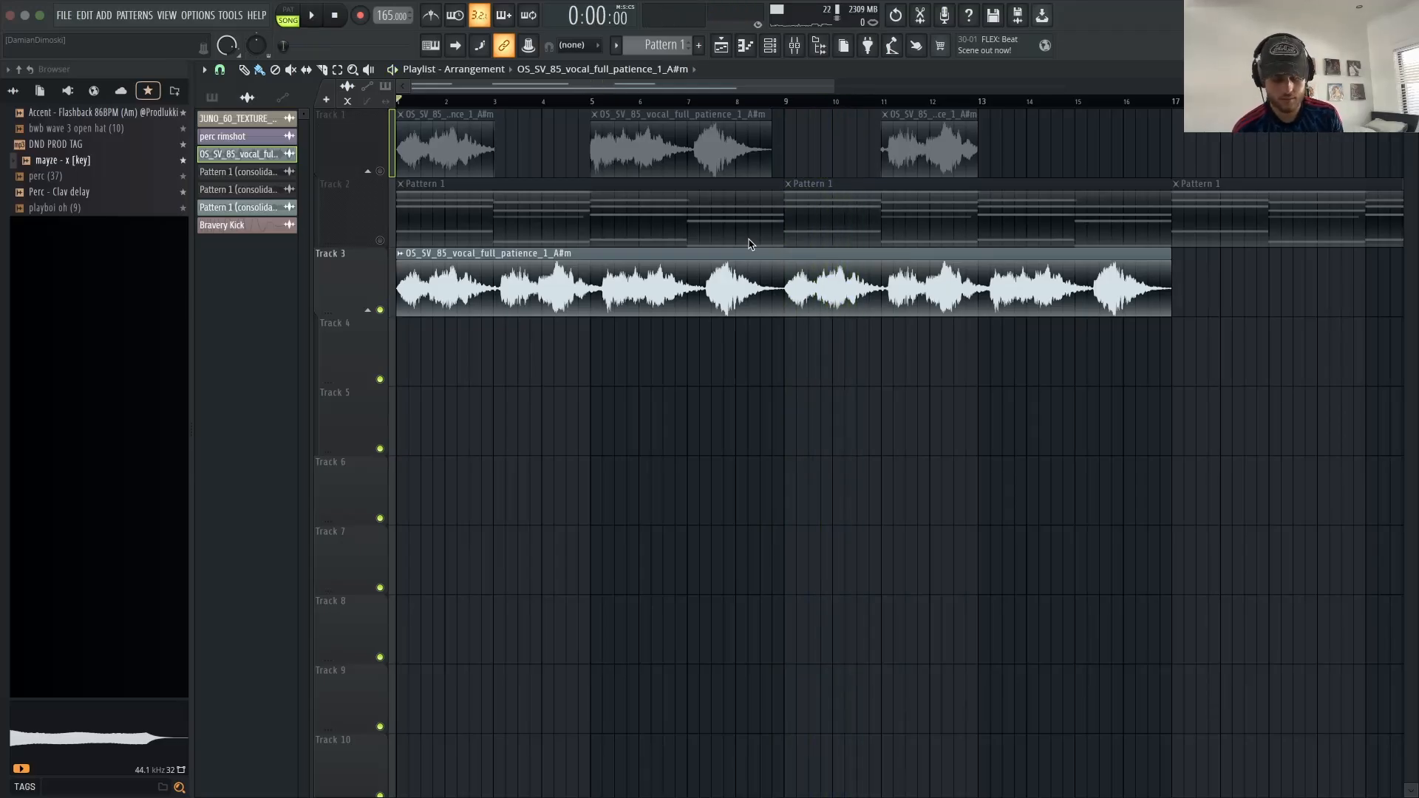
pyautogui.doubleClick(720, 276)
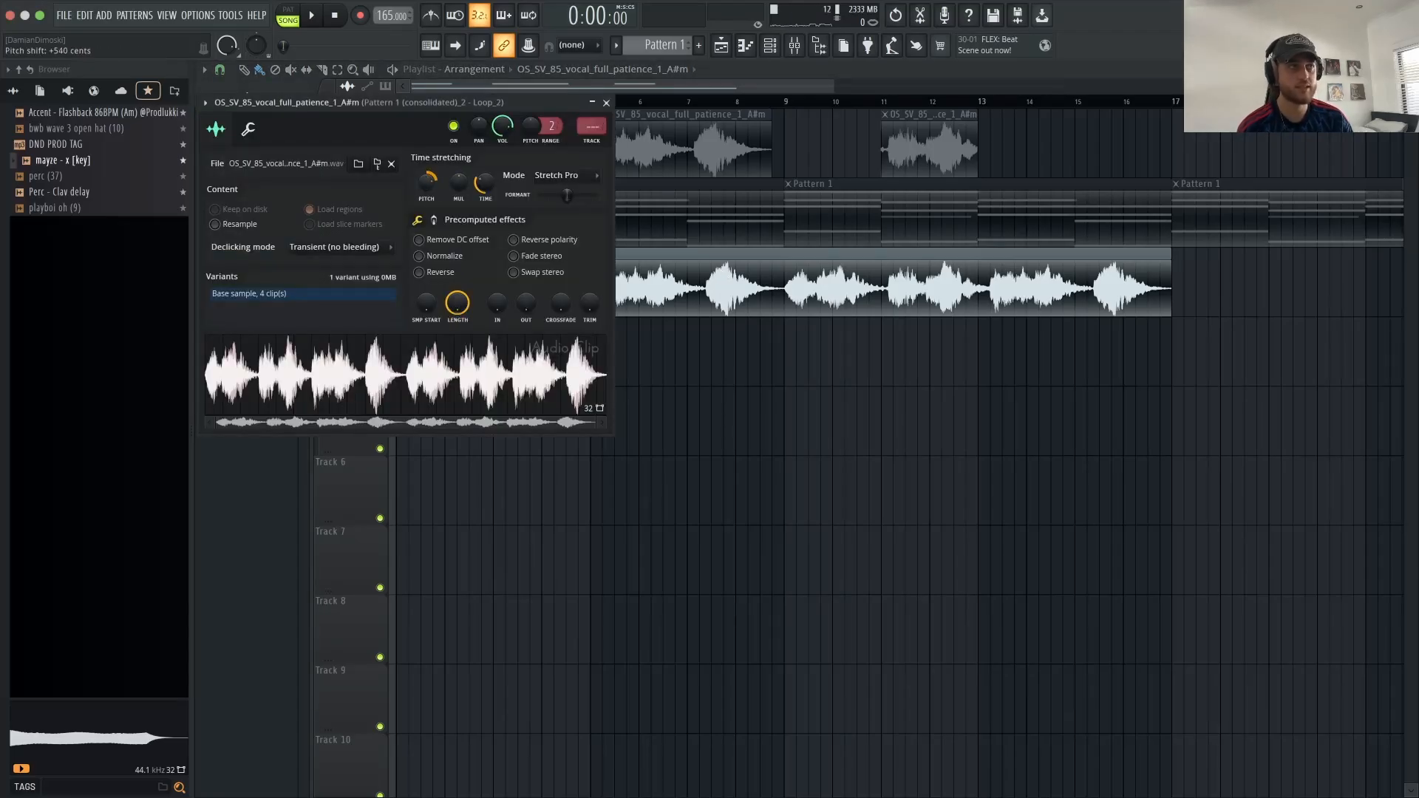
pyautogui.moveTo(427, 182); pyautogui.dragTo(435, 194)
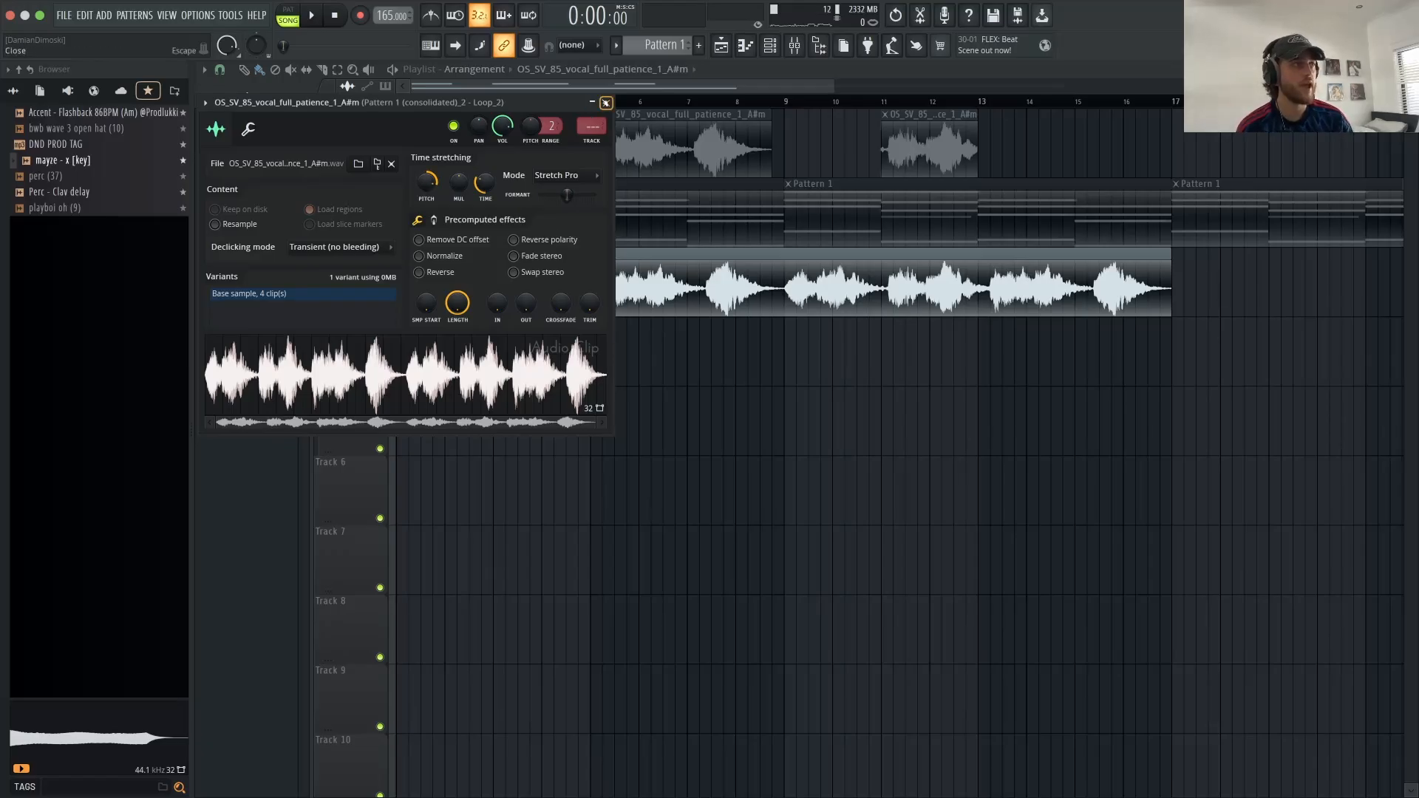
pyautogui.click(604, 103)
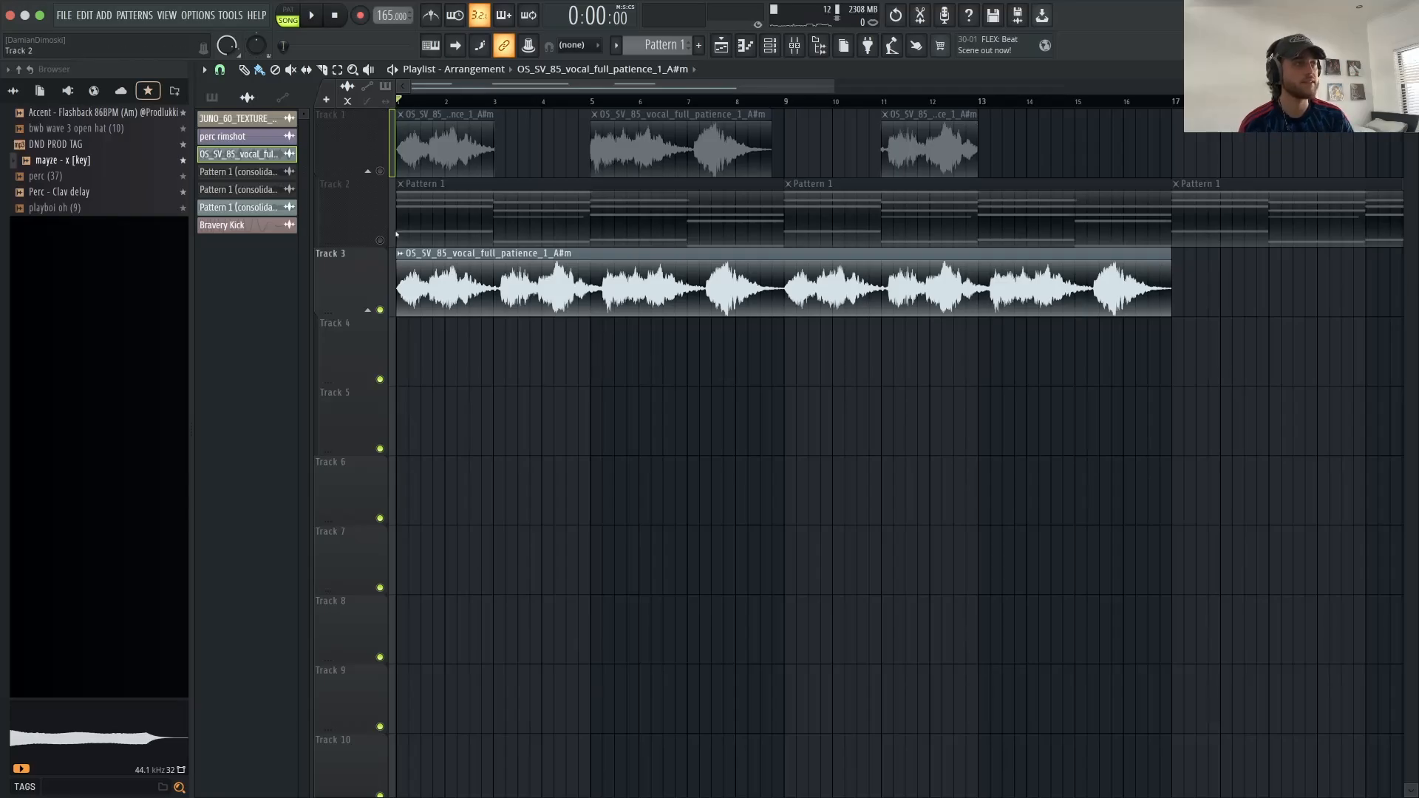
pyautogui.doubleClick(408, 255)
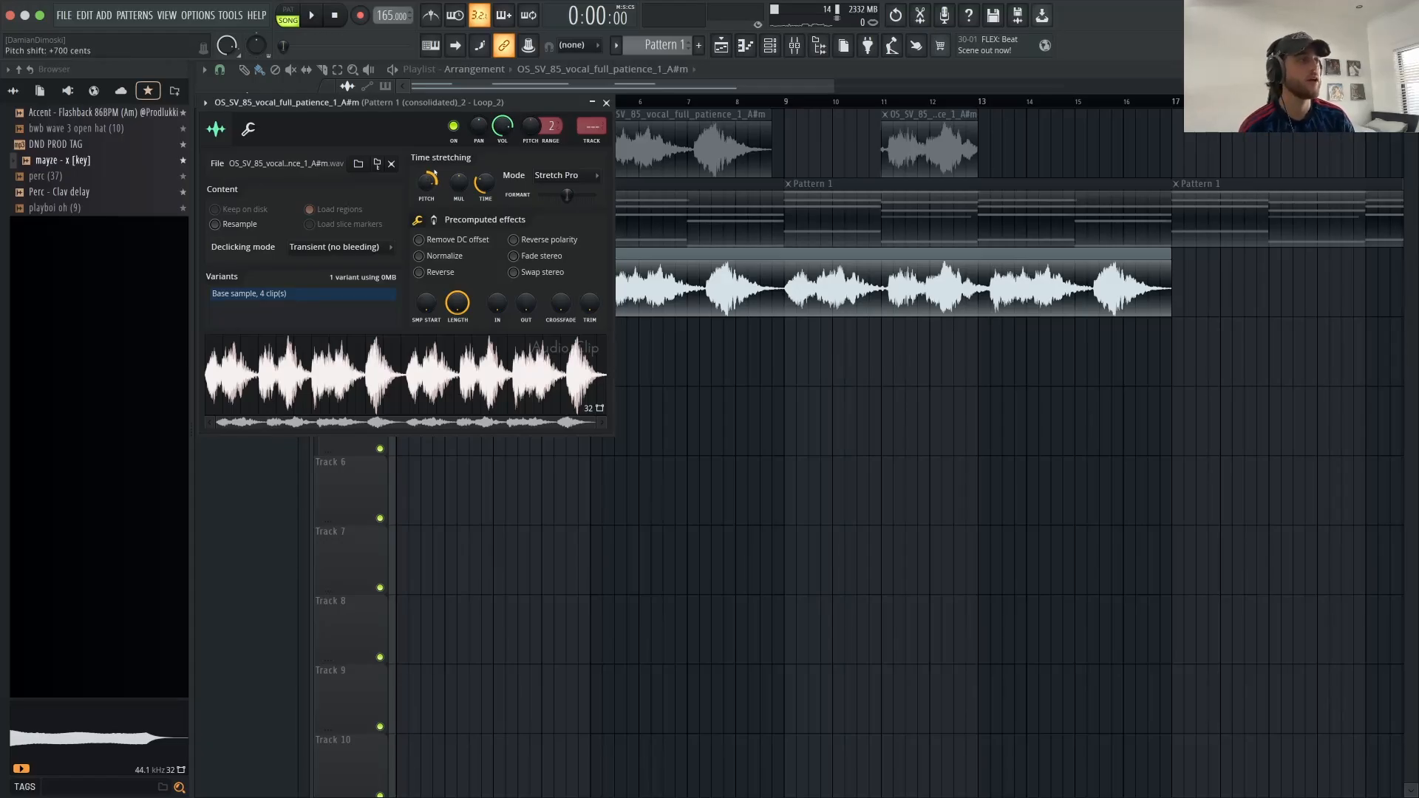
pyautogui.click(606, 102)
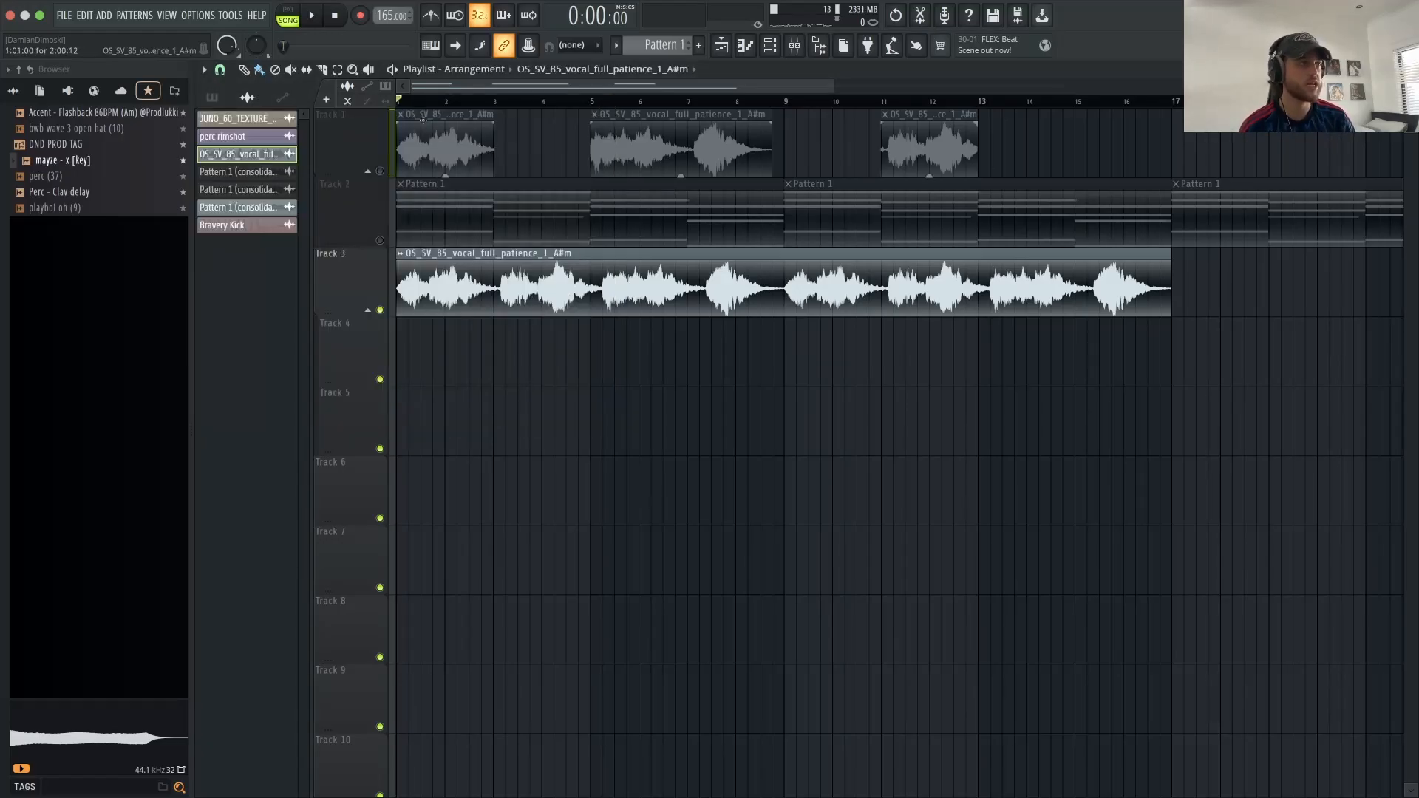
# Step: Unmute the chopped vocals on Track 1, delete the full vocal clip from Track 3, and play the arrangement
pyautogui.click(380, 170)
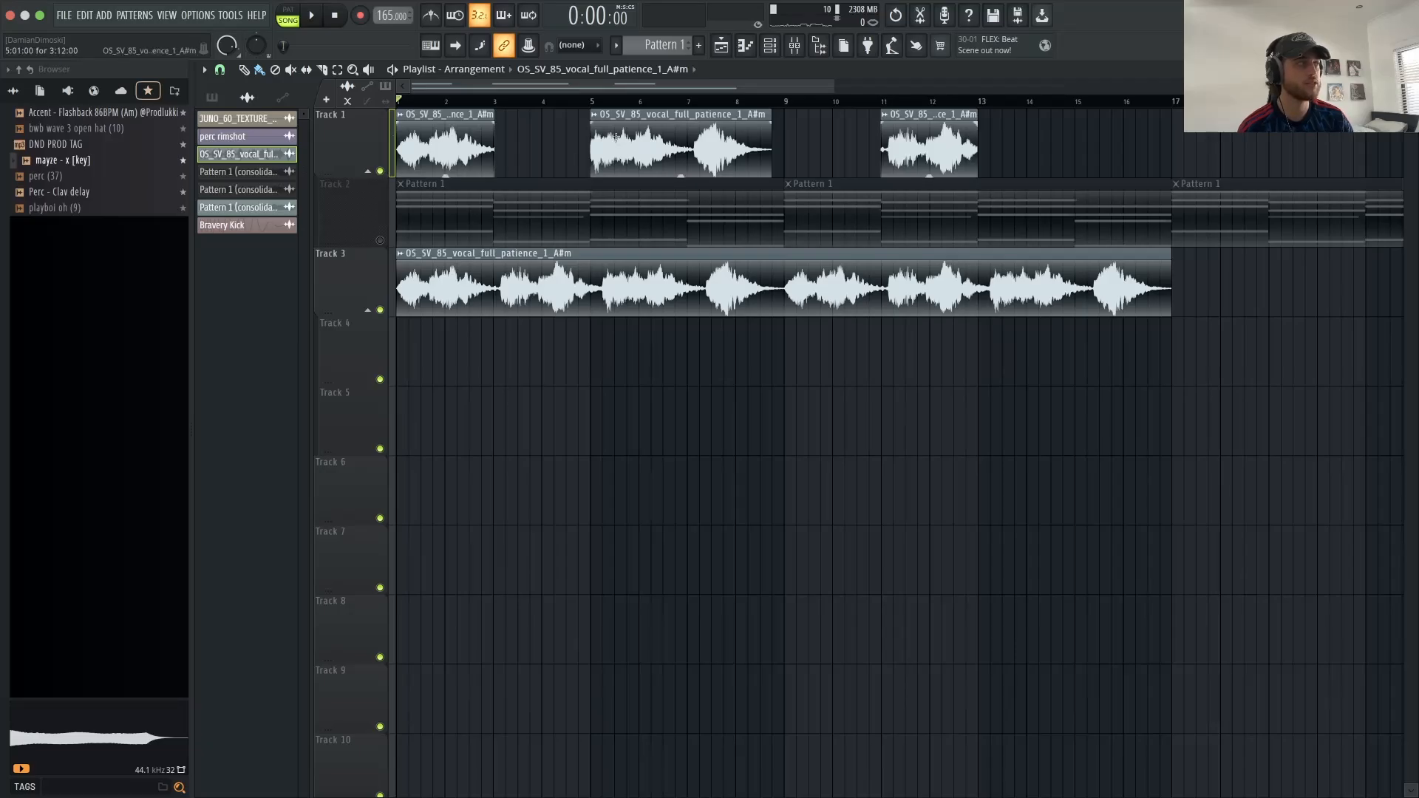
pyautogui.rightClick(768, 295)
pyautogui.press('space')
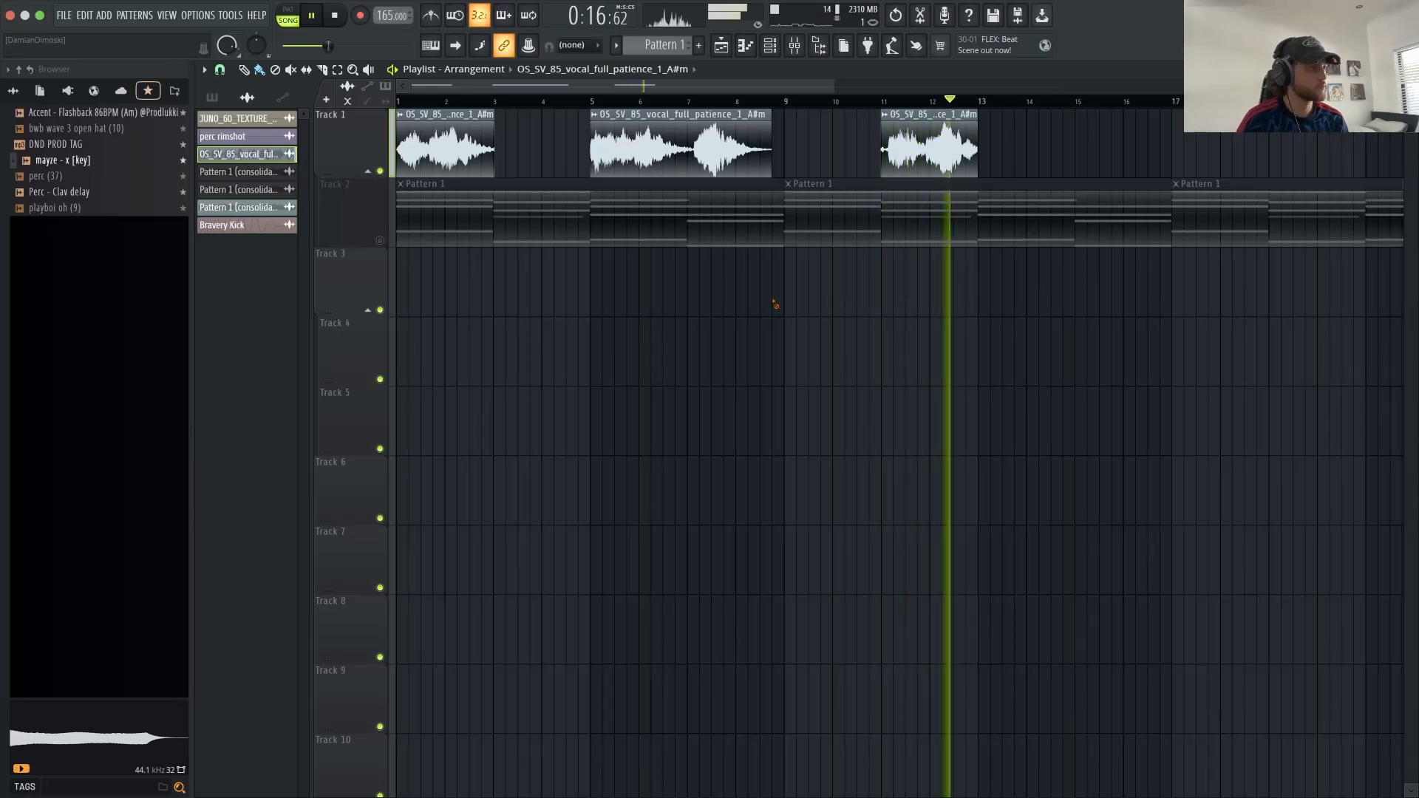
pyautogui.press('space')
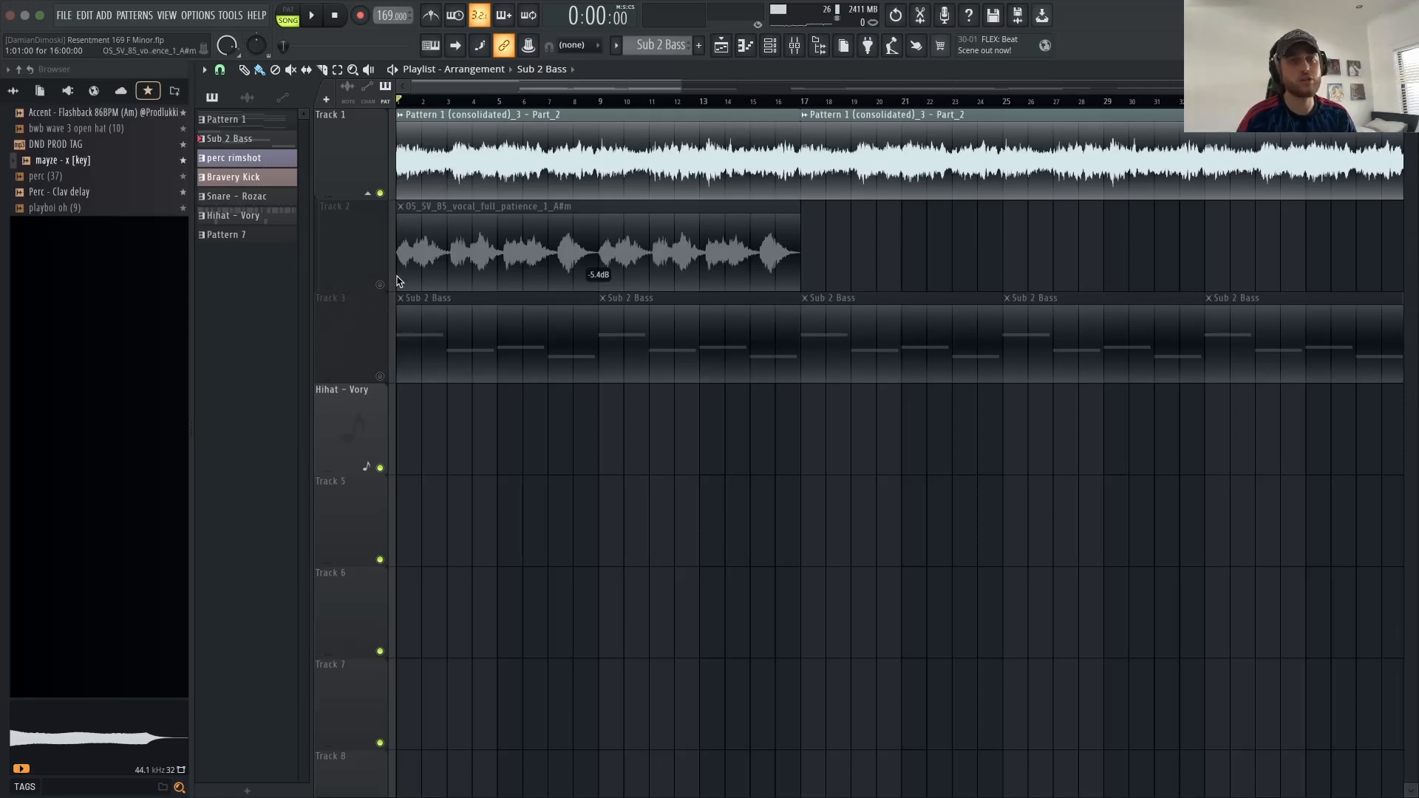
# Step: Open the Part_2 melody sample in Edison to inspect its sample rate, and check the pitch shift in its audio clip settings
pyautogui.doubleClick(419, 121)
pyautogui.rightClick(470, 501)
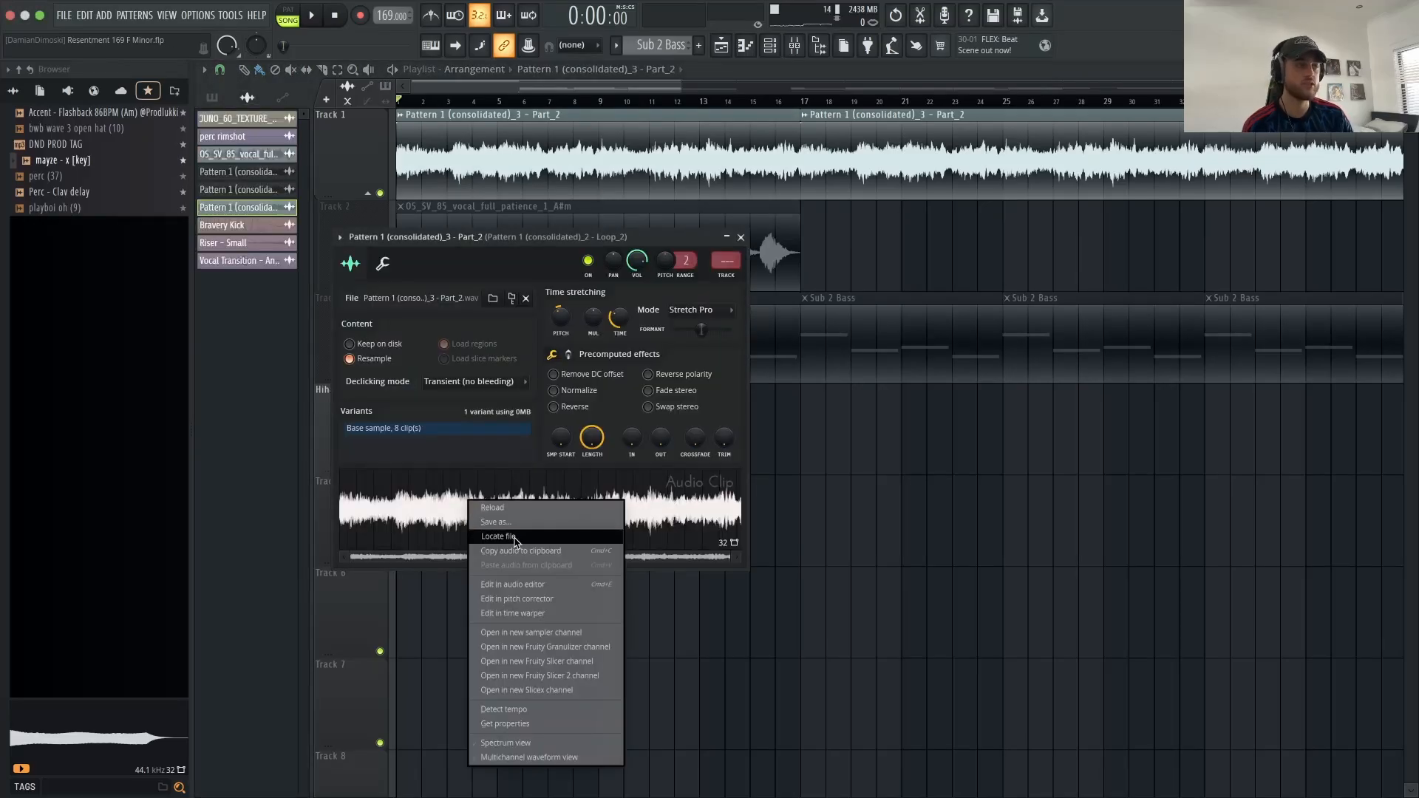
pyautogui.click(515, 584)
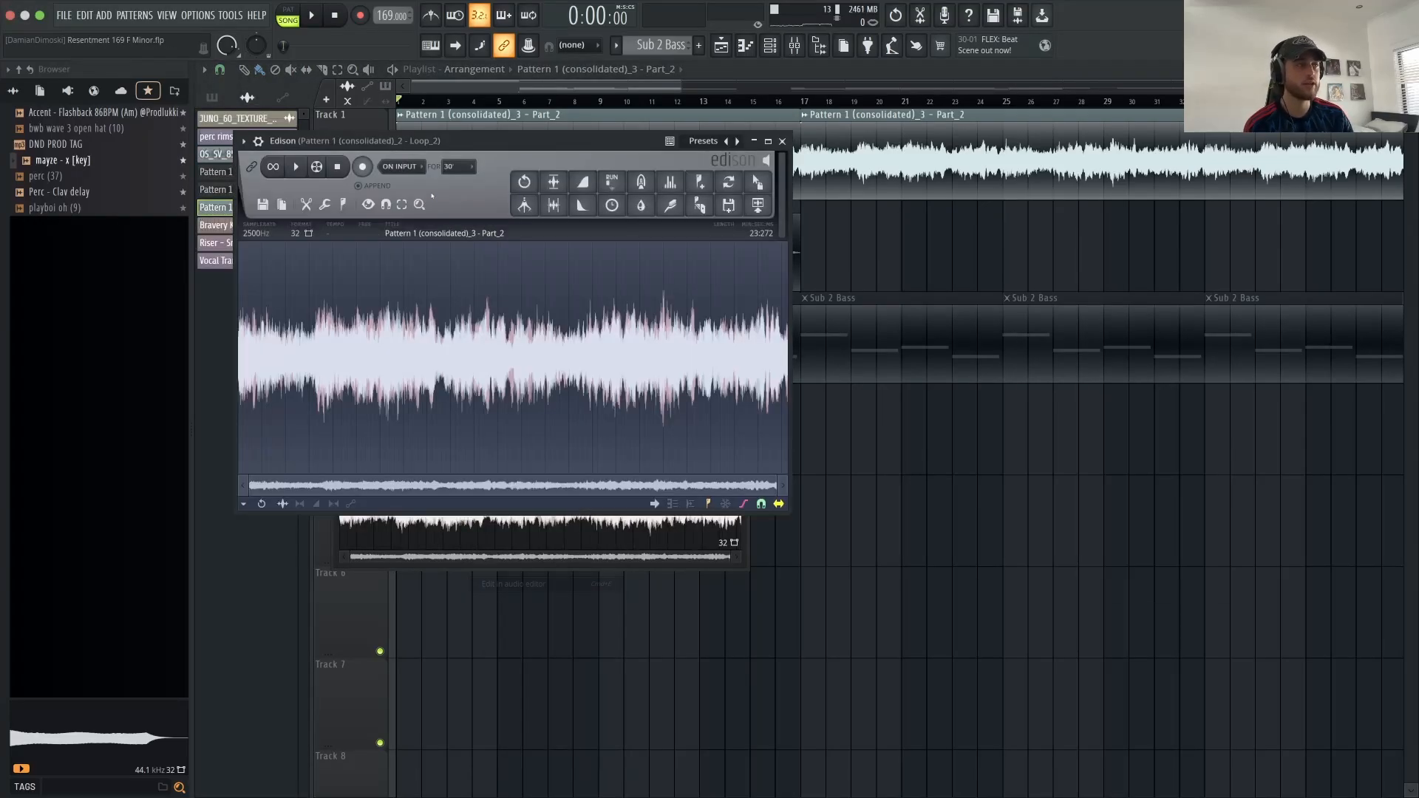
pyautogui.click(256, 234)
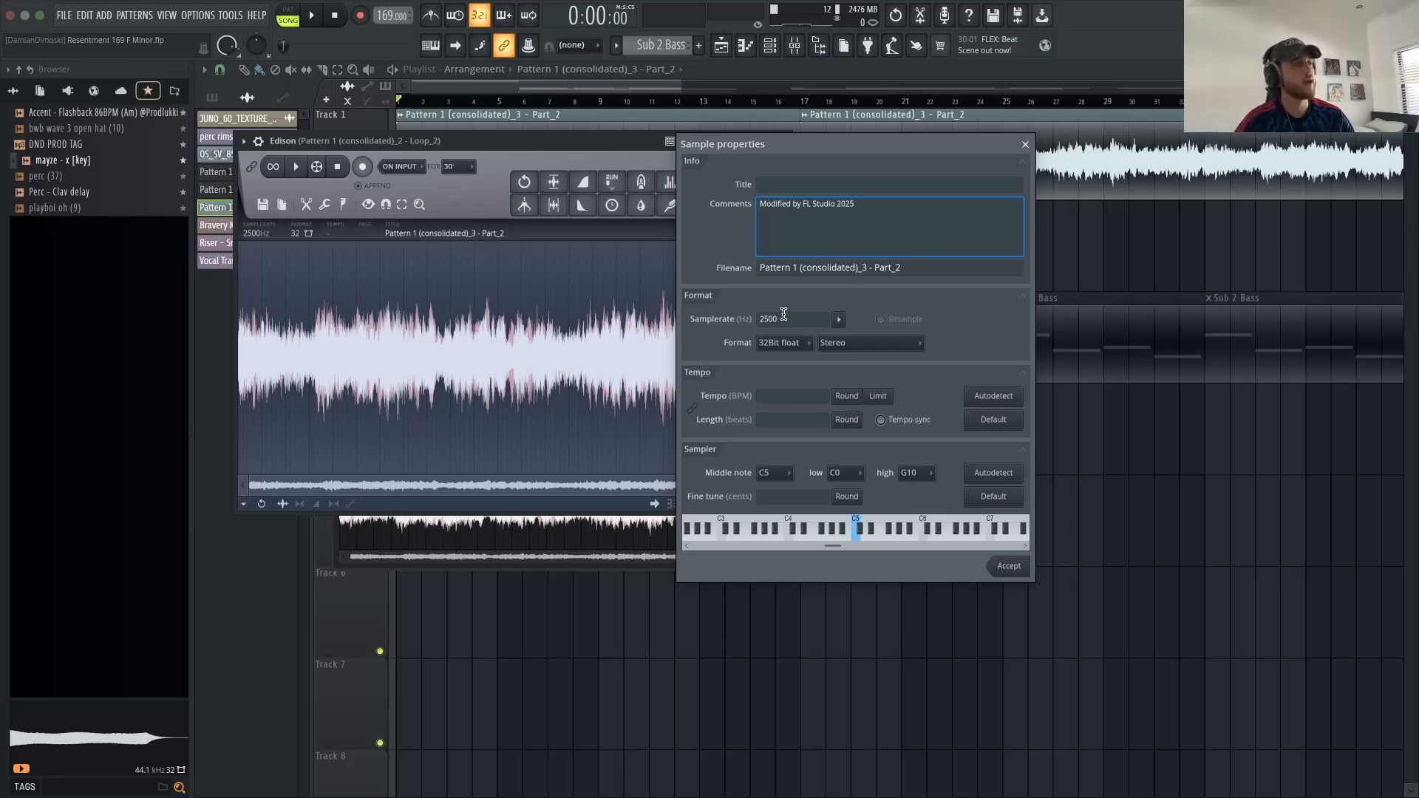
pyautogui.click(1025, 144)
pyautogui.click(782, 140)
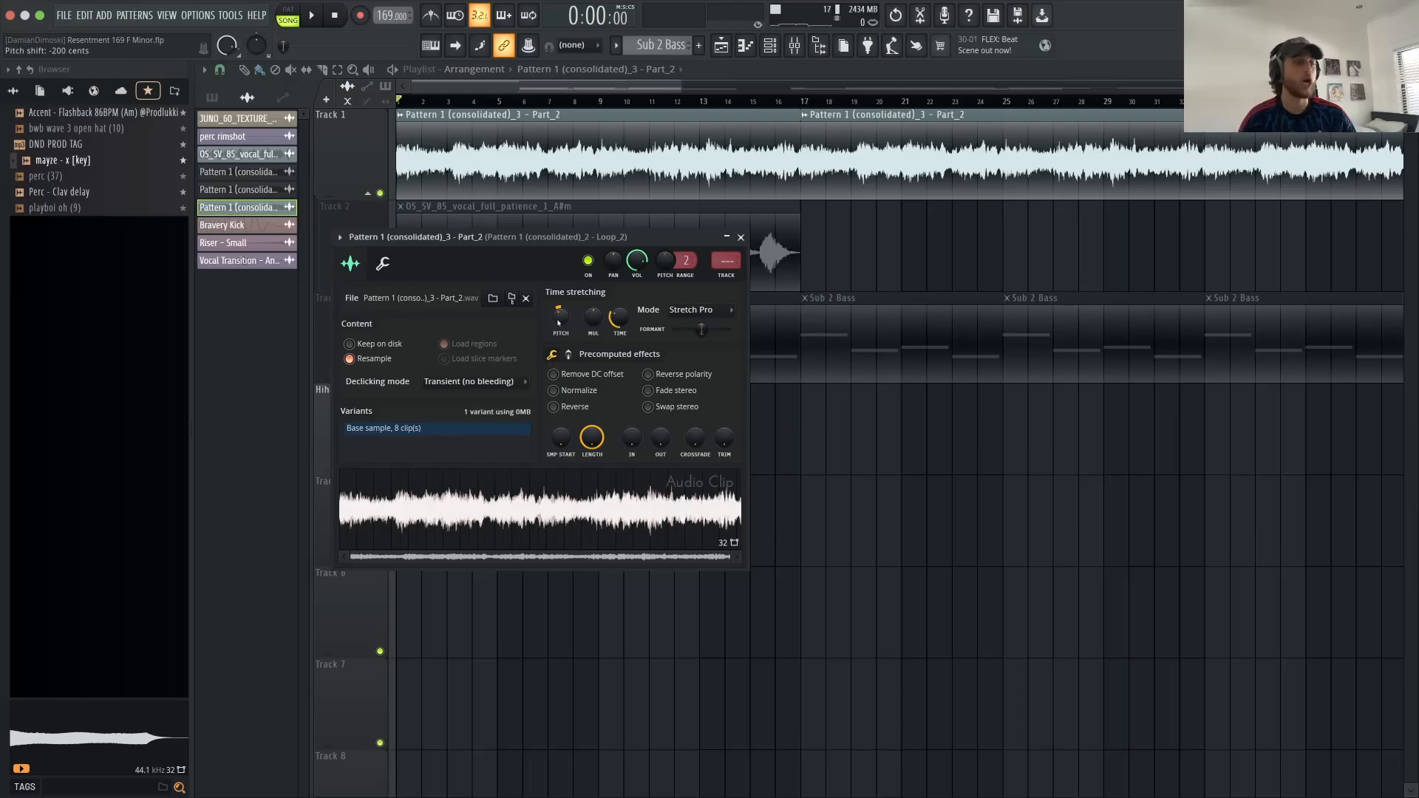
pyautogui.click(740, 238)
# Step: Unmute the Sub 2 Bass track and review its notes in the piano roll
pyautogui.click(477, 296)
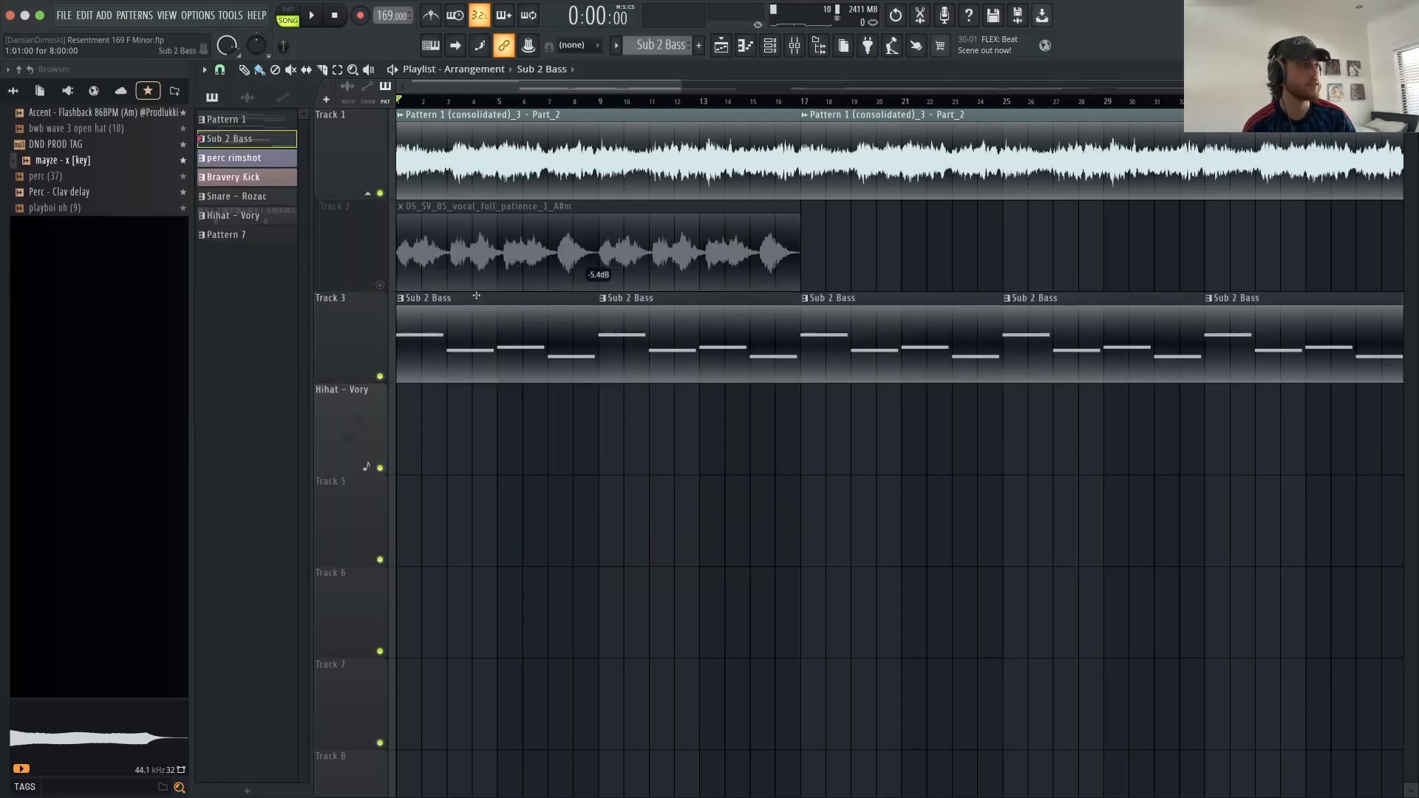
pyautogui.click(769, 45)
pyautogui.rightClick(481, 360)
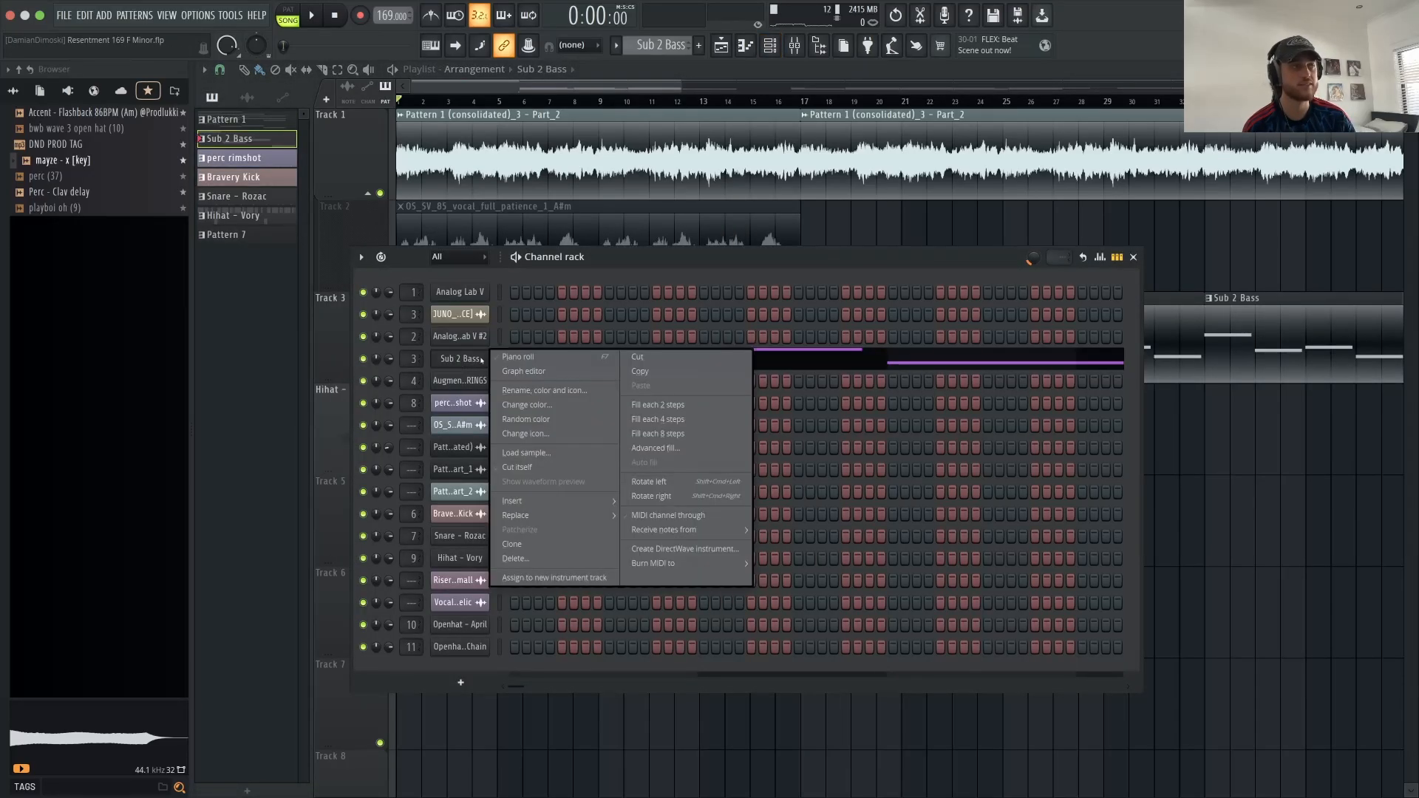
pyautogui.click(506, 357)
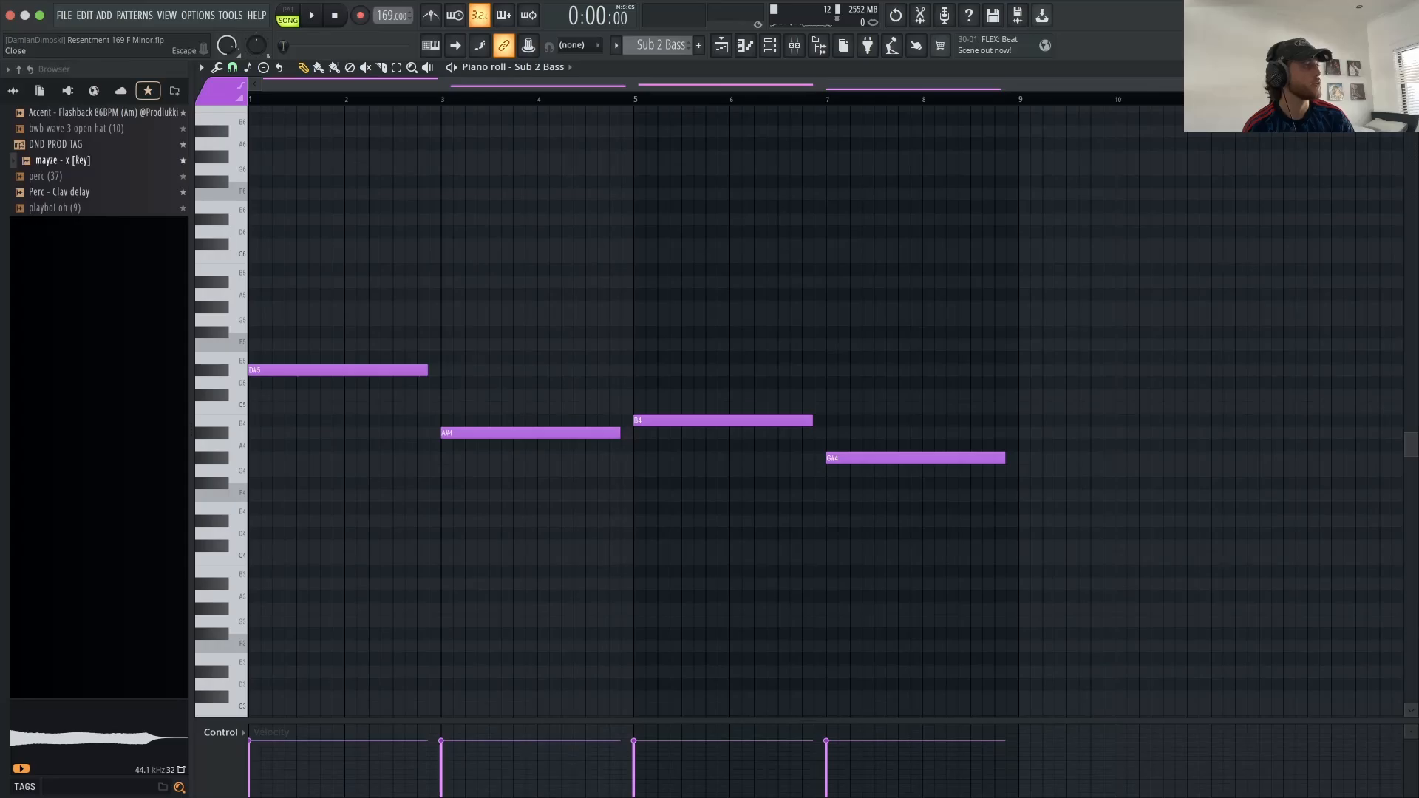
pyautogui.click(1406, 67)
pyautogui.click(1132, 258)
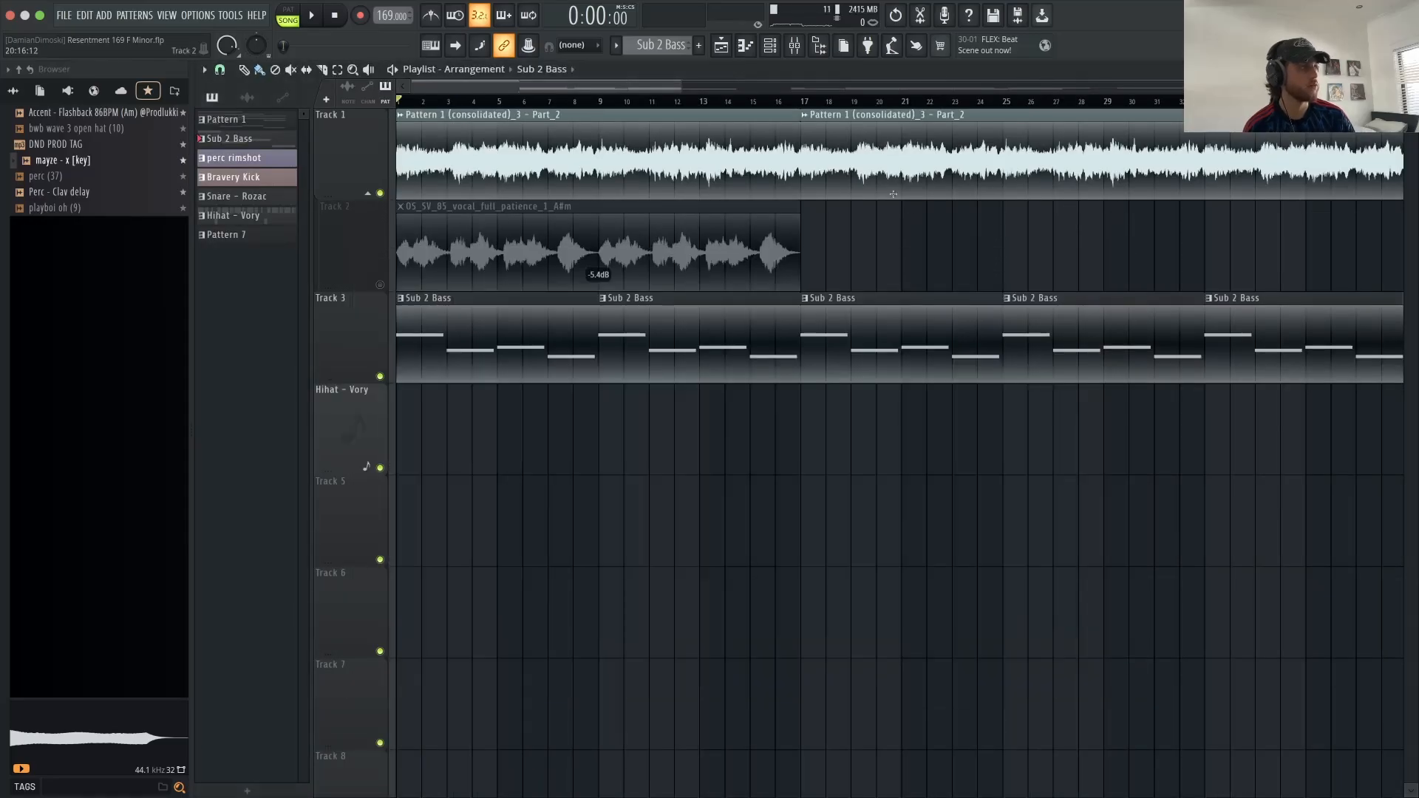
# Step: Play the Part_2 melody together with the Sub 2 Bass pattern in the arrangement
pyautogui.click(802, 101)
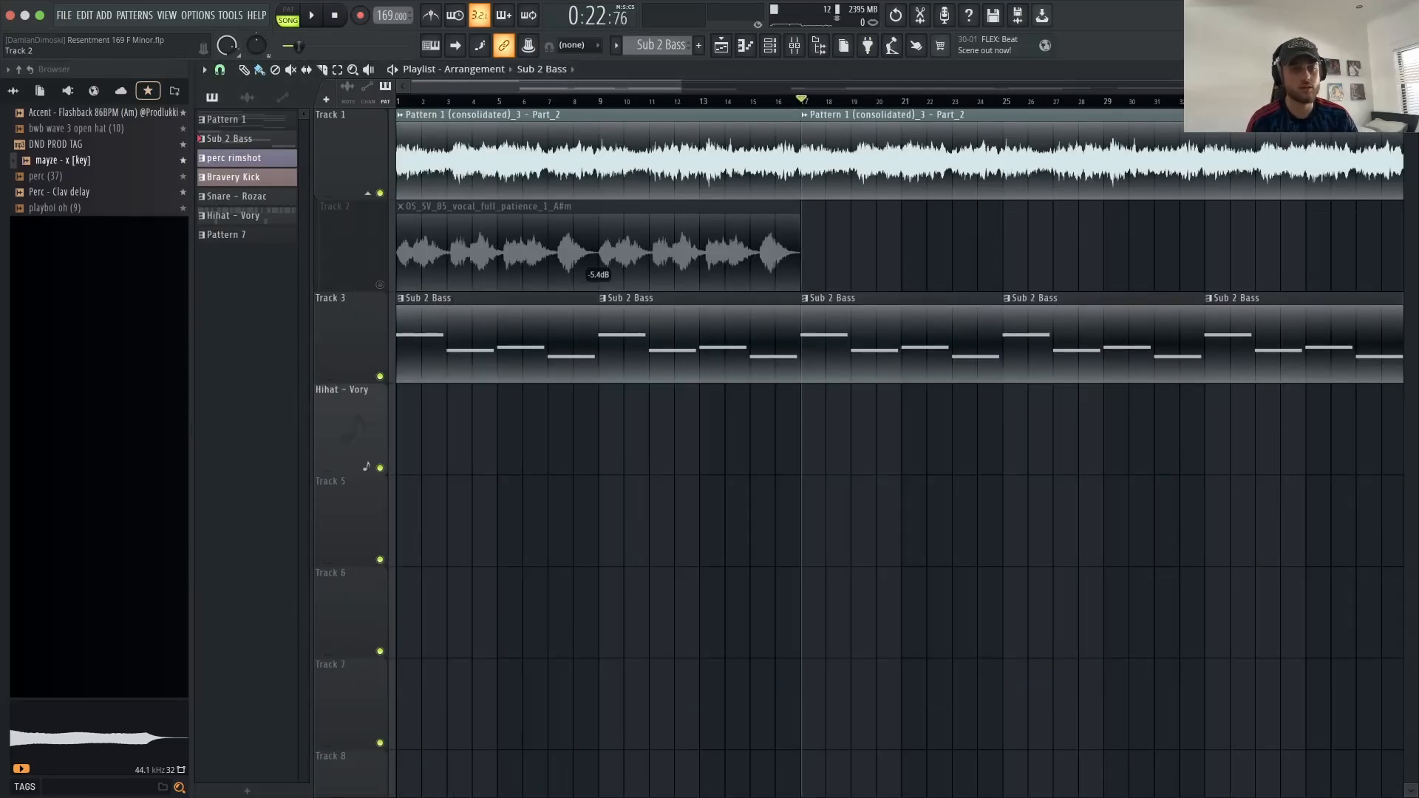
pyautogui.press('space')
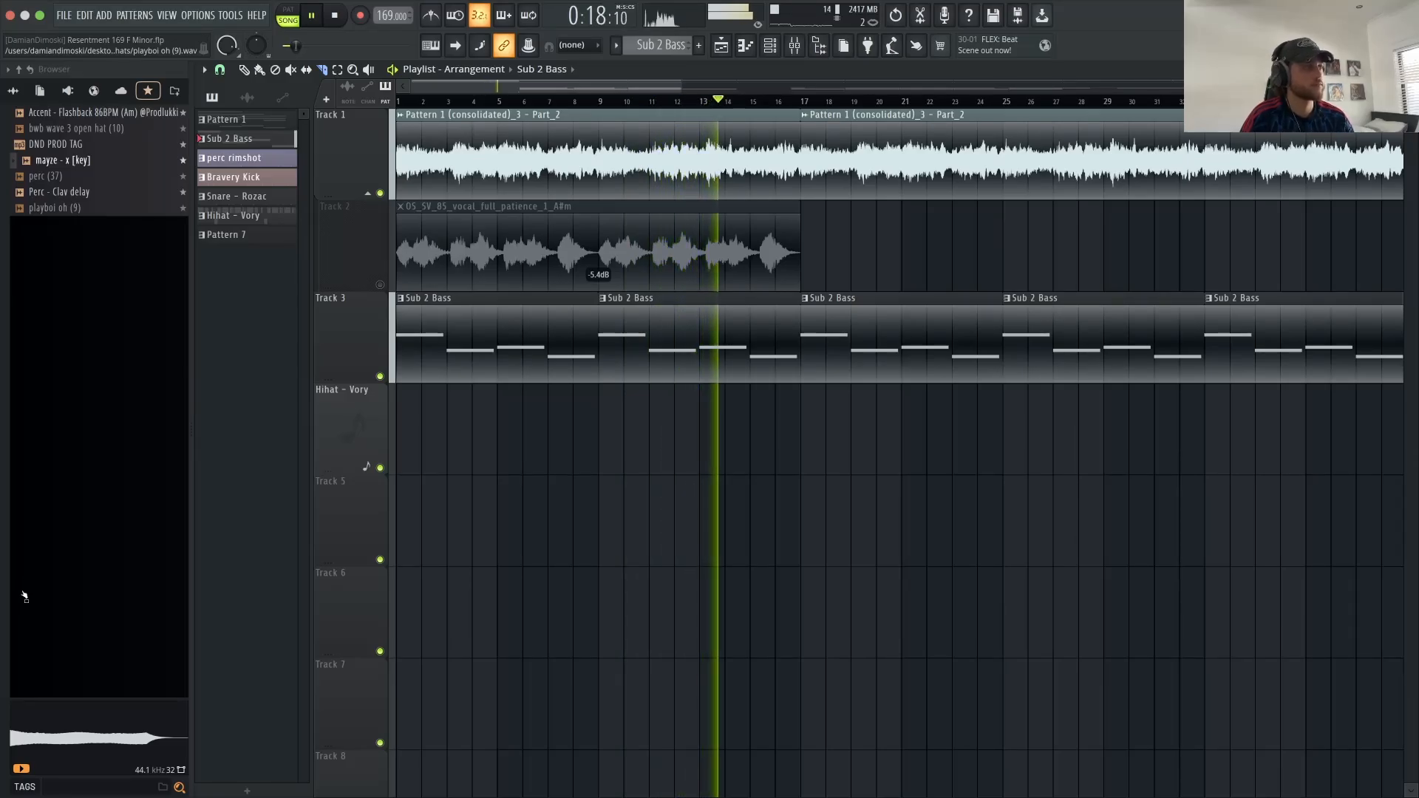
pyautogui.scroll(-1, 465, 611)
pyautogui.scroll(-1, 532, 579)
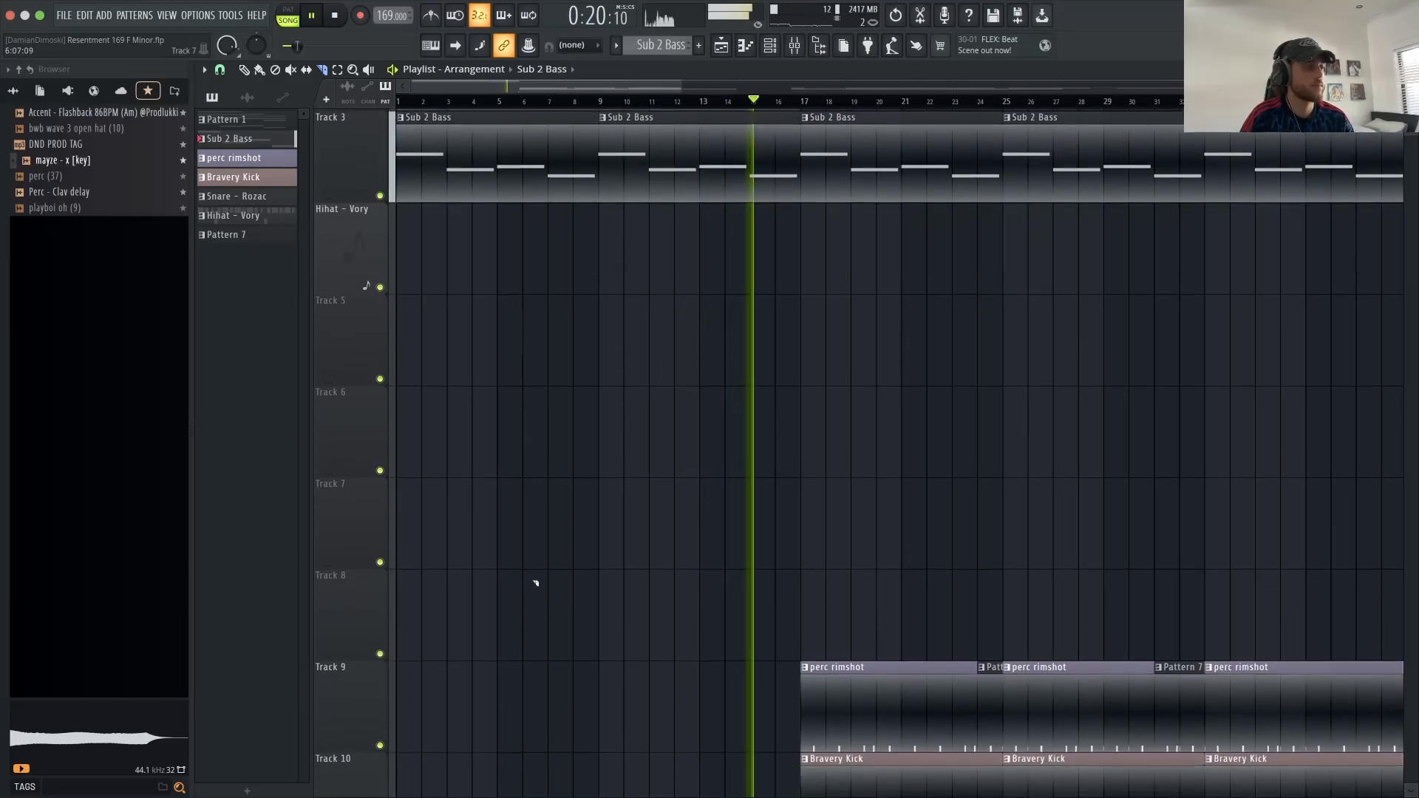
pyautogui.scroll(2, 532, 580)
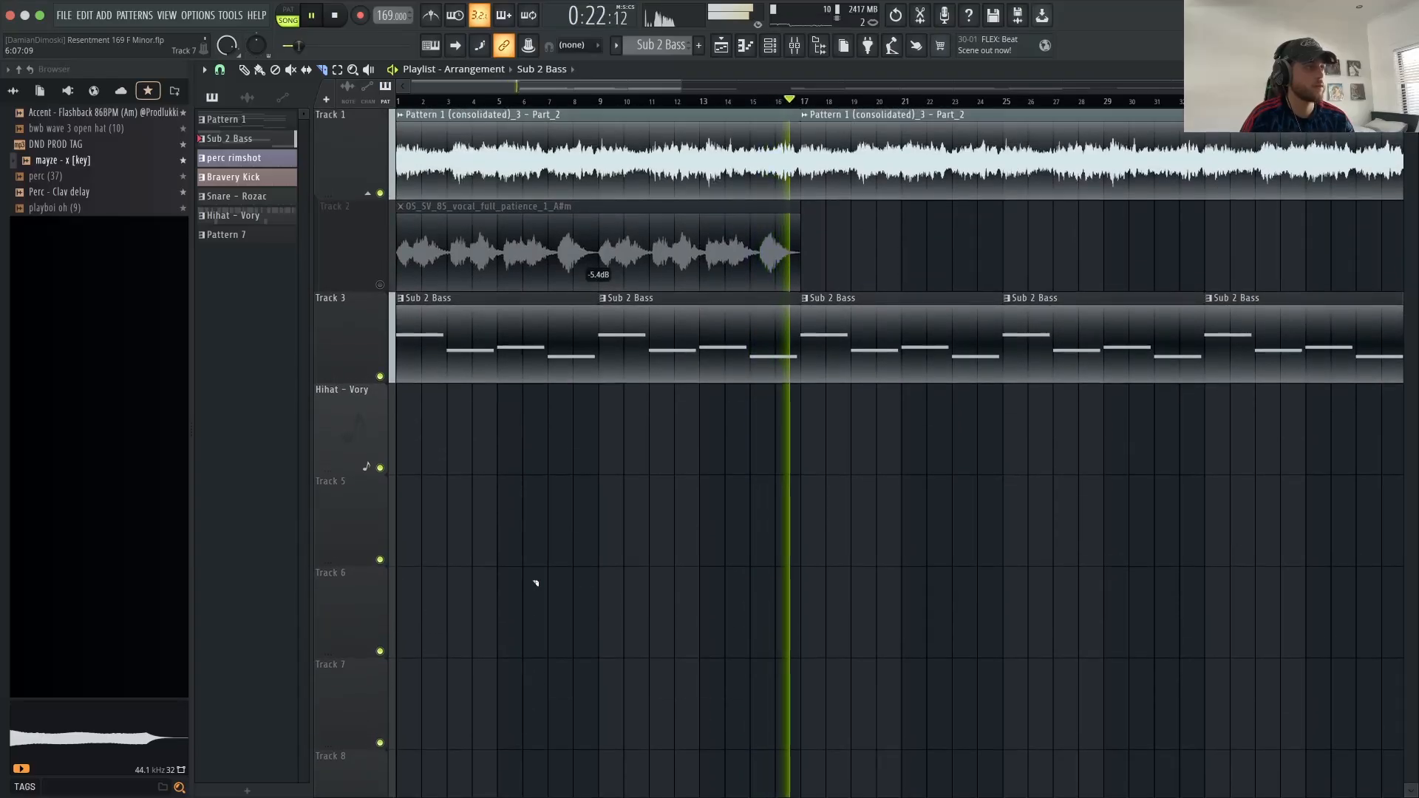
pyautogui.press('space')
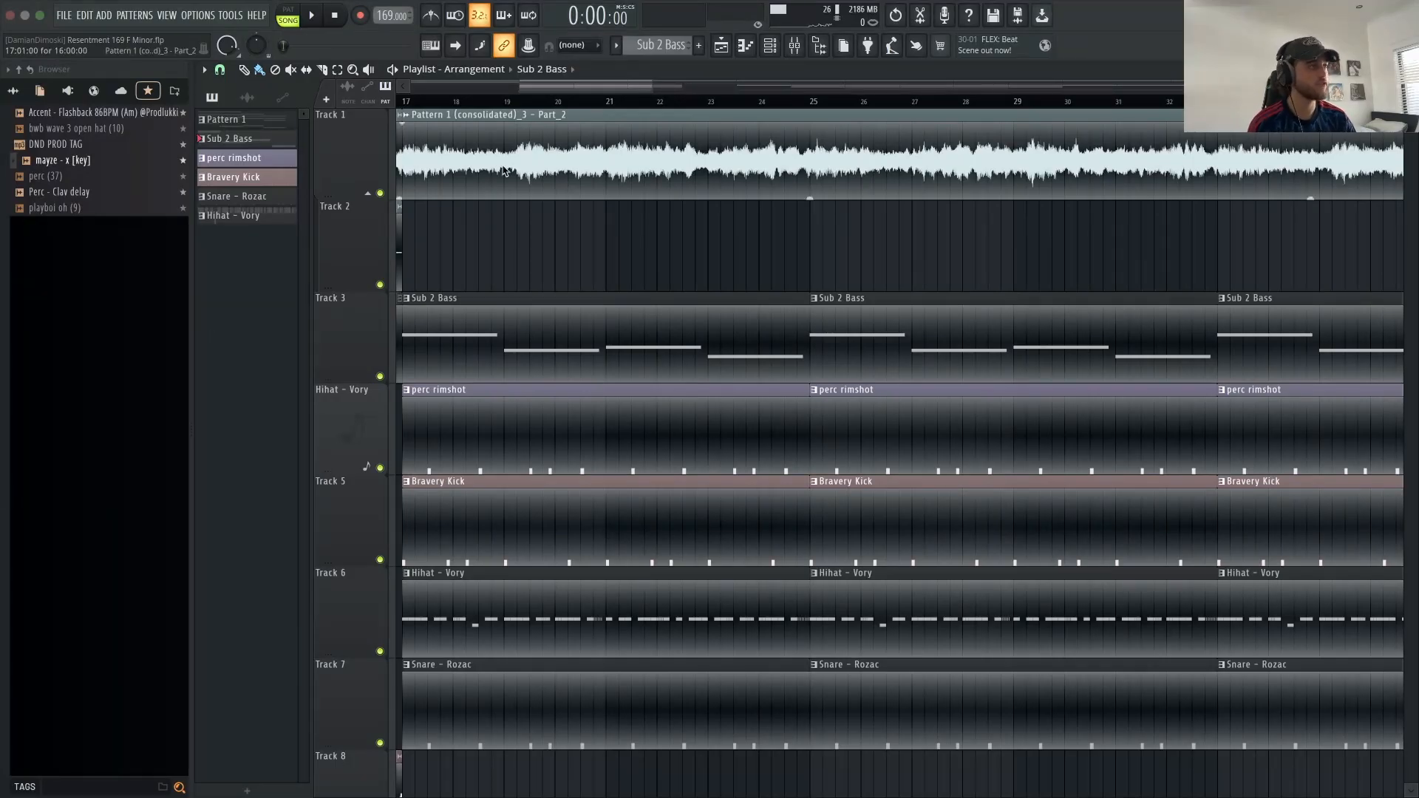
# Step: Open the perc rimshot pattern in the piano roll and play it on its own in pattern mode
pyautogui.hscroll(-2, 548, 407)
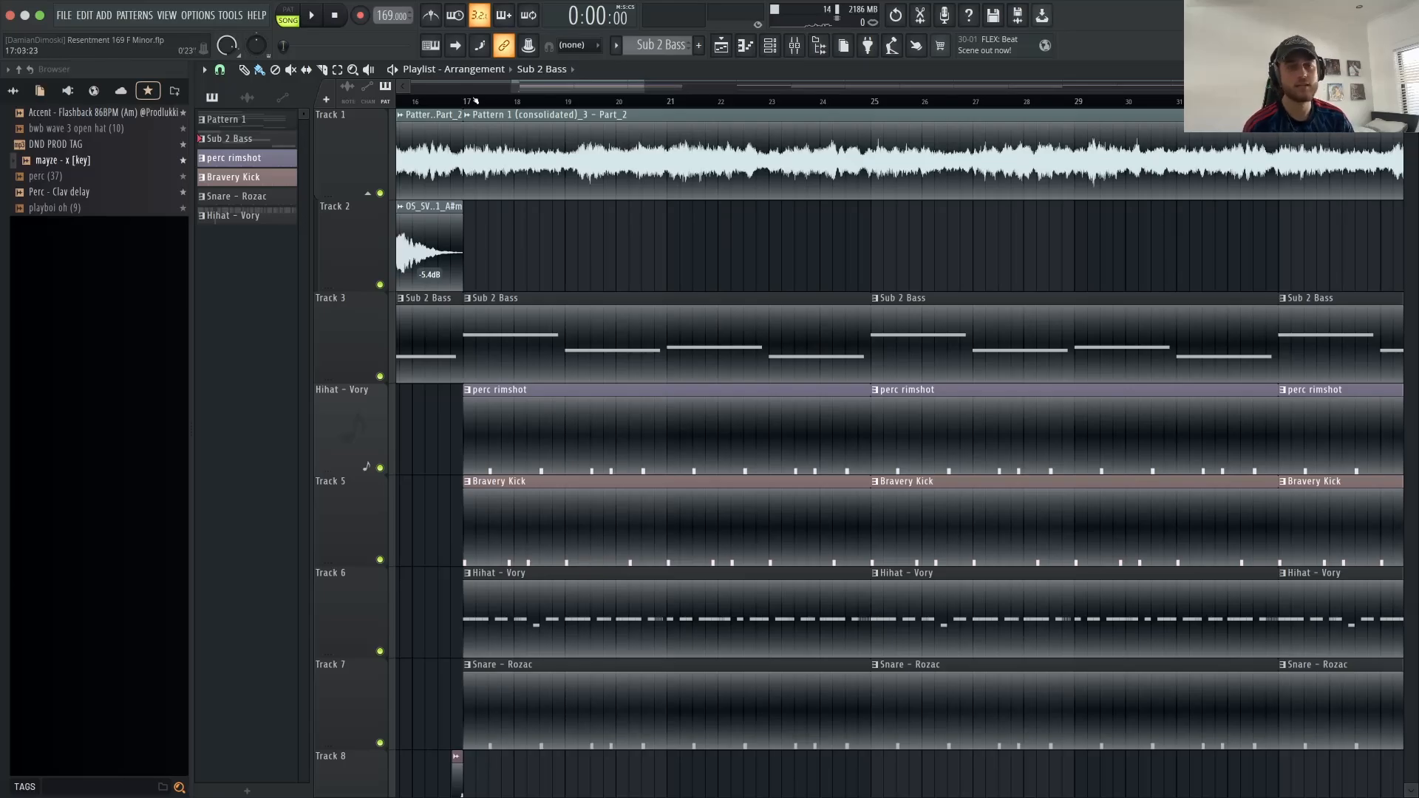
pyautogui.click(521, 408)
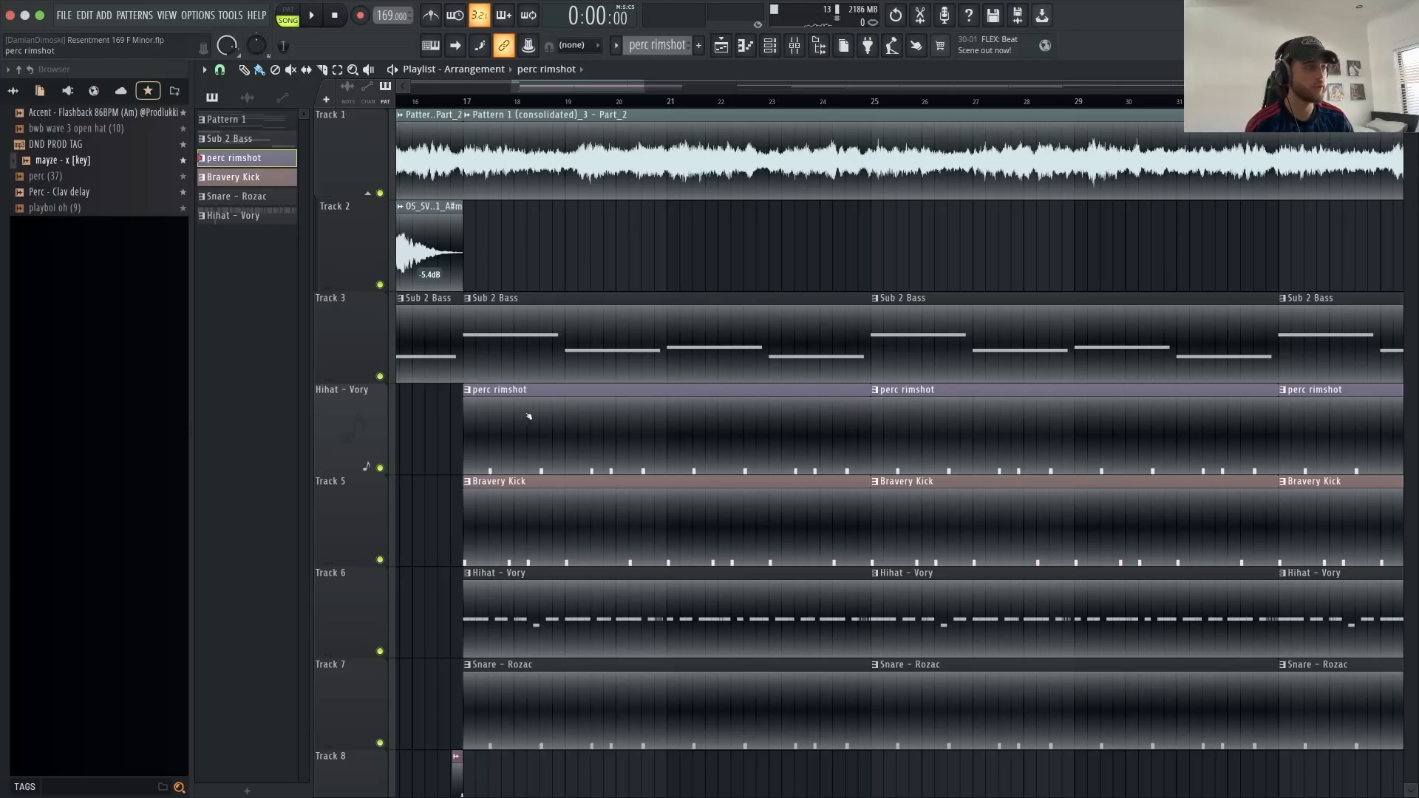
pyautogui.click(772, 52)
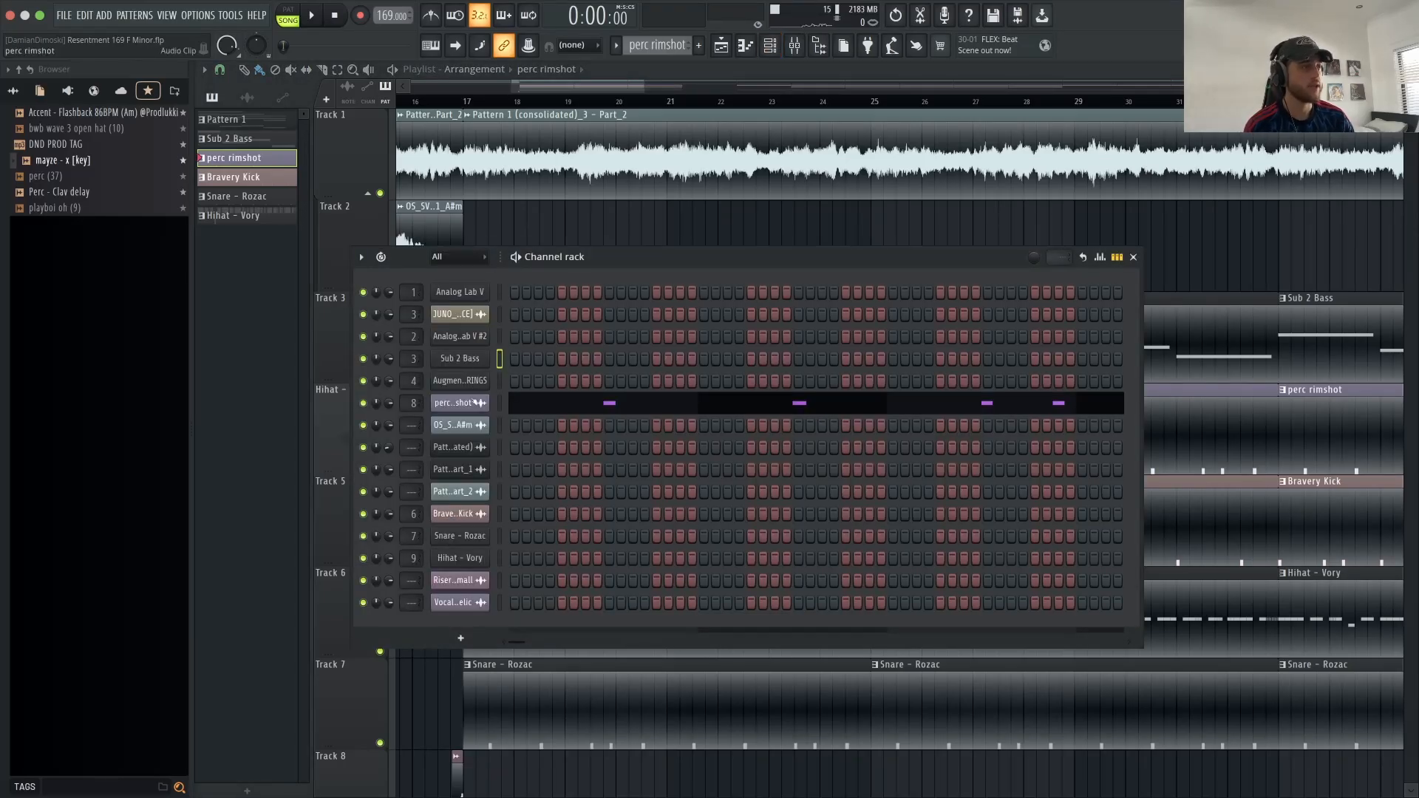
pyautogui.rightClick(474, 402)
pyautogui.click(494, 403)
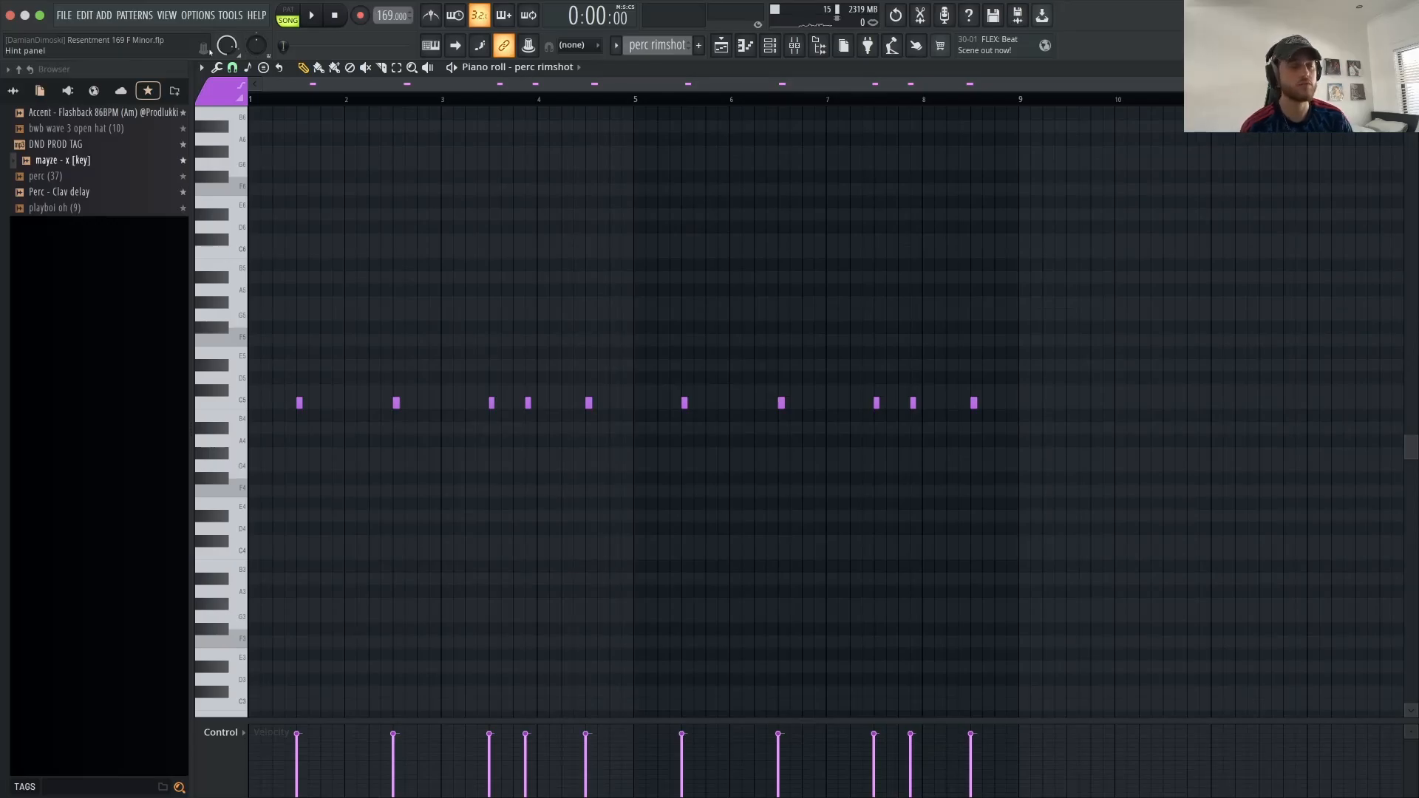
pyautogui.click(255, 103)
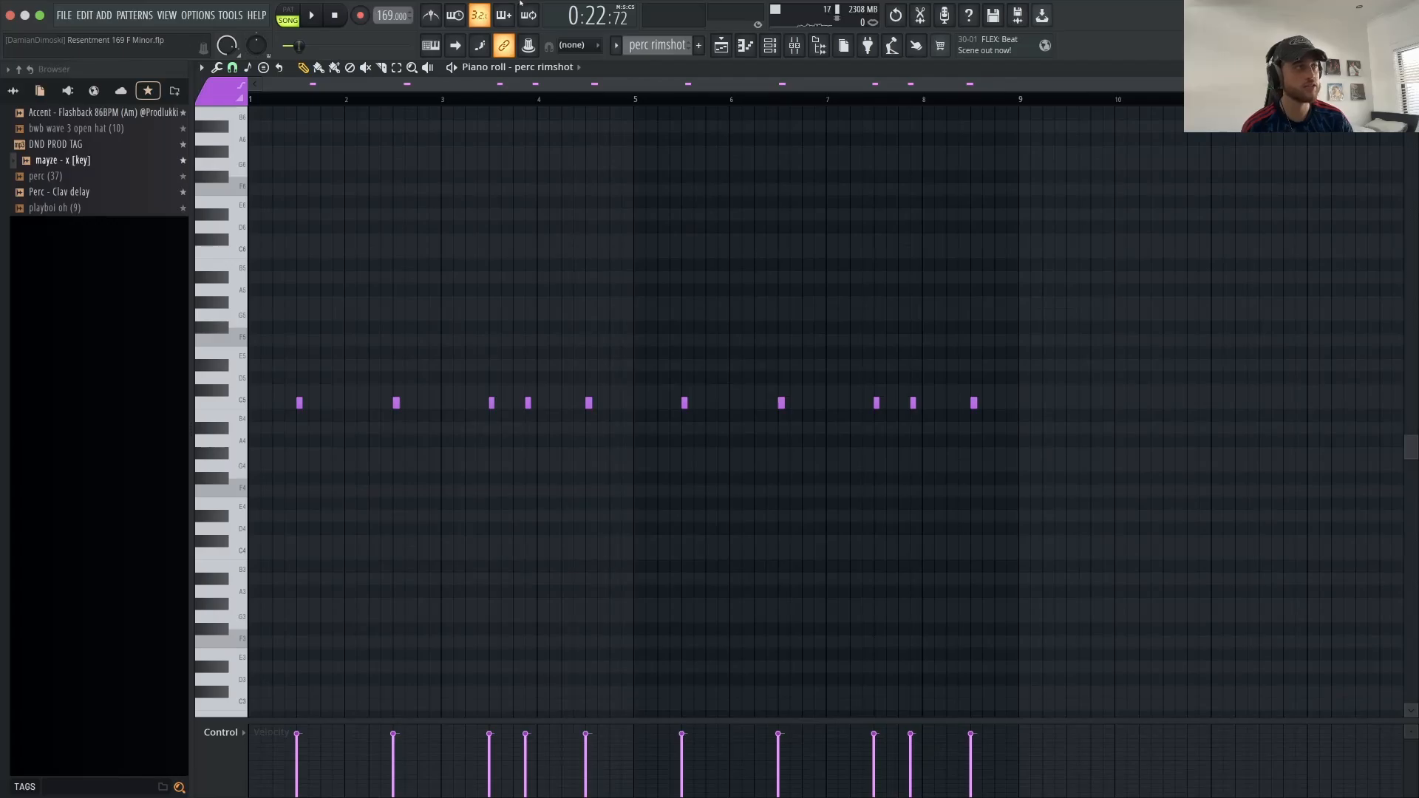
pyautogui.click(288, 13)
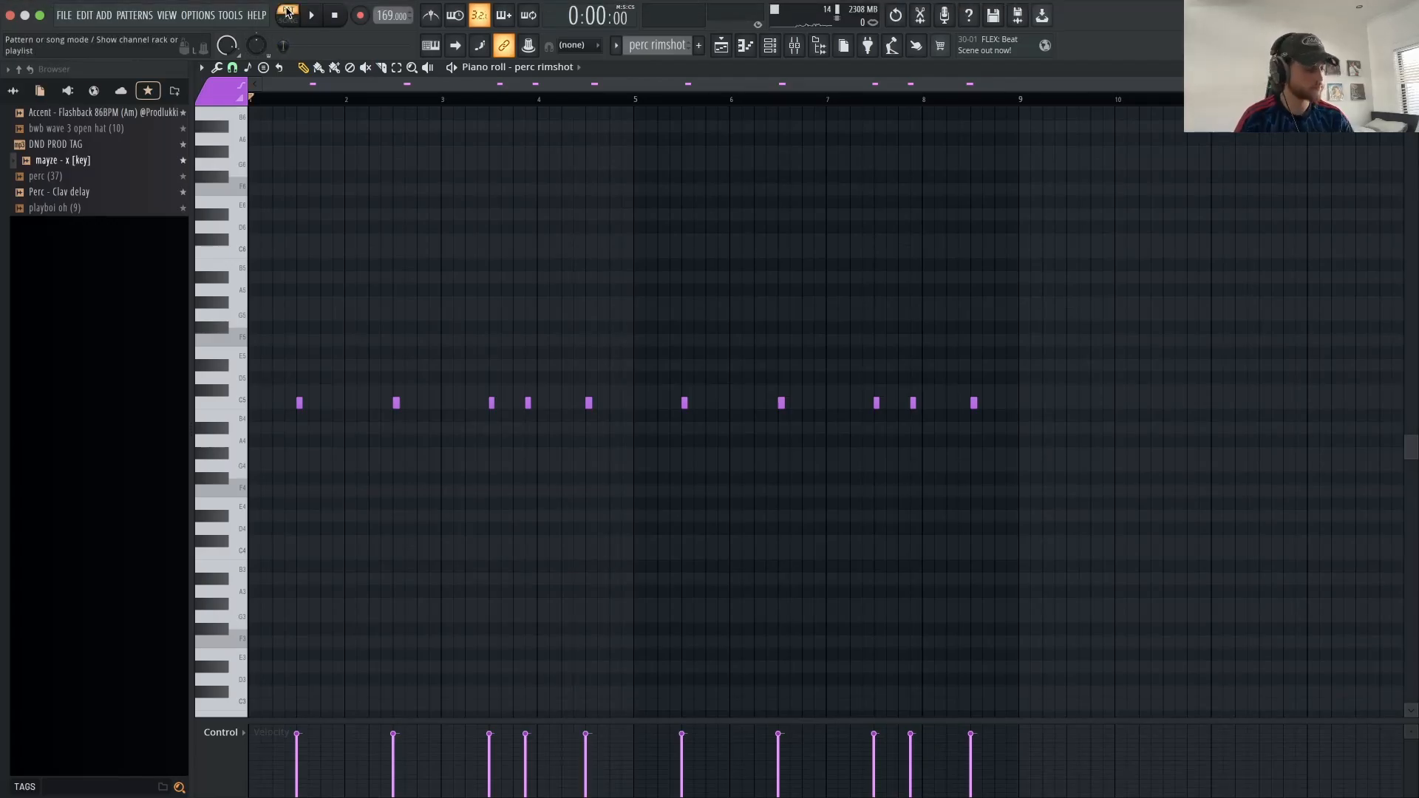
pyautogui.press('space')
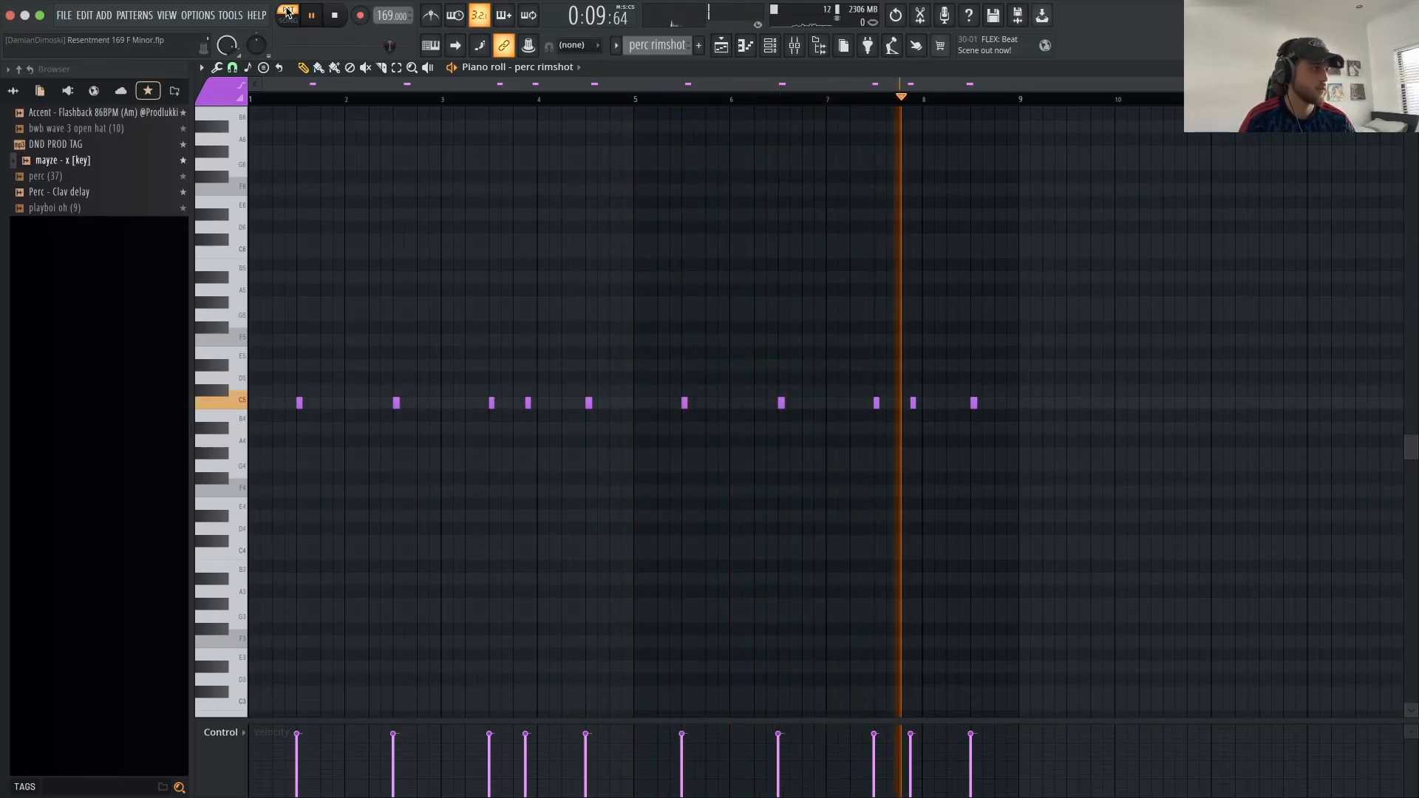
pyautogui.press('space')
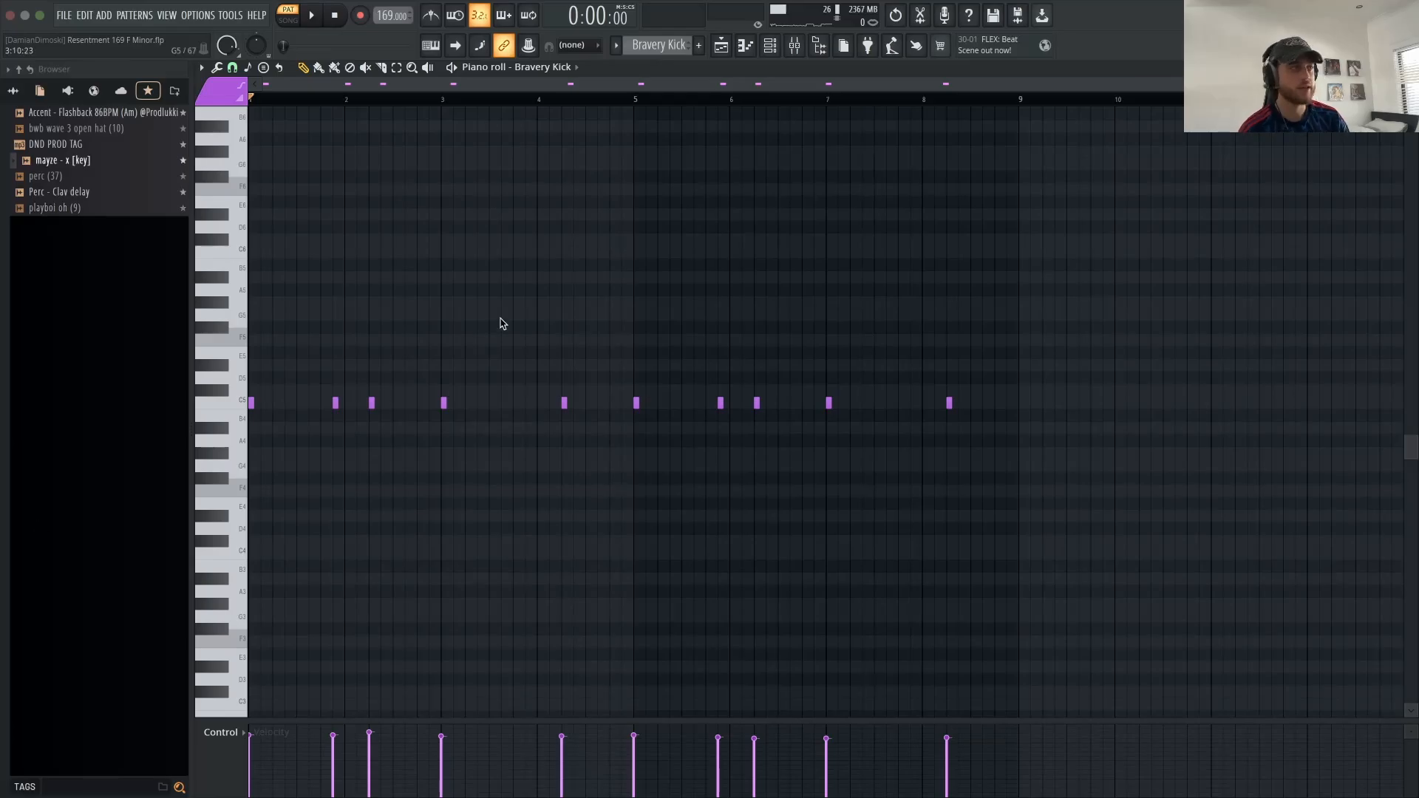
# Step: Play the Bravery Kick pattern with the mixer open and check its level on Insert 6
pyautogui.click(794, 47)
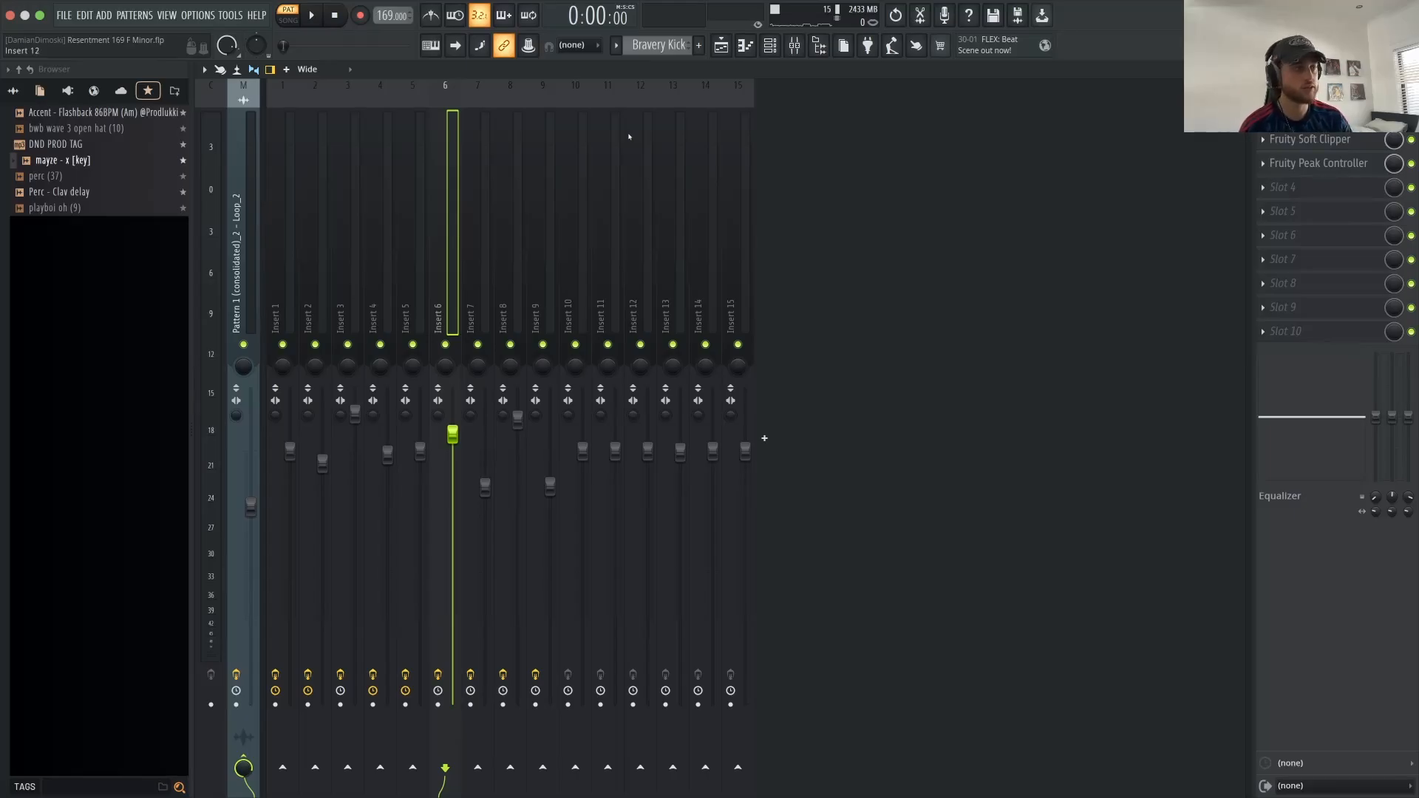
pyautogui.press('space')
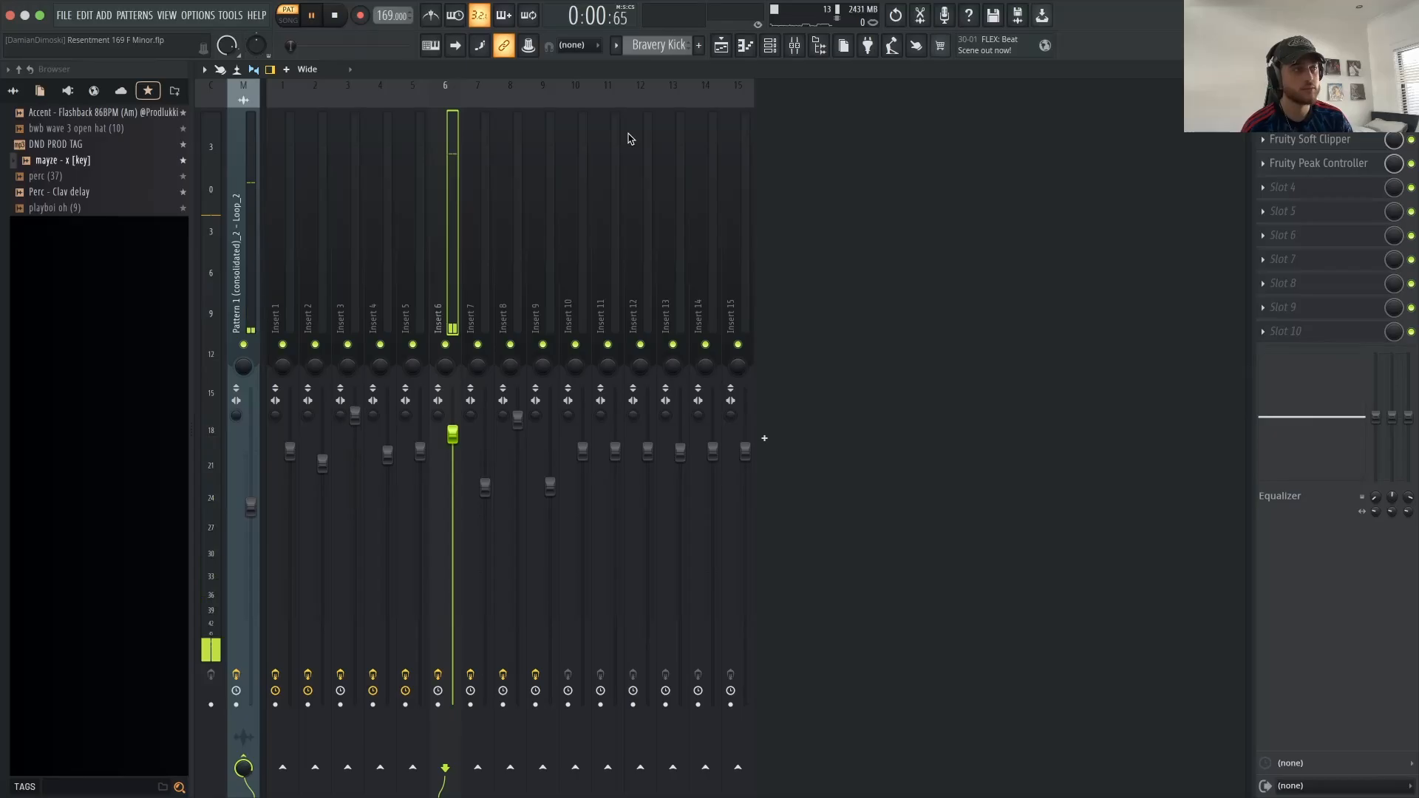
pyautogui.click(350, 243)
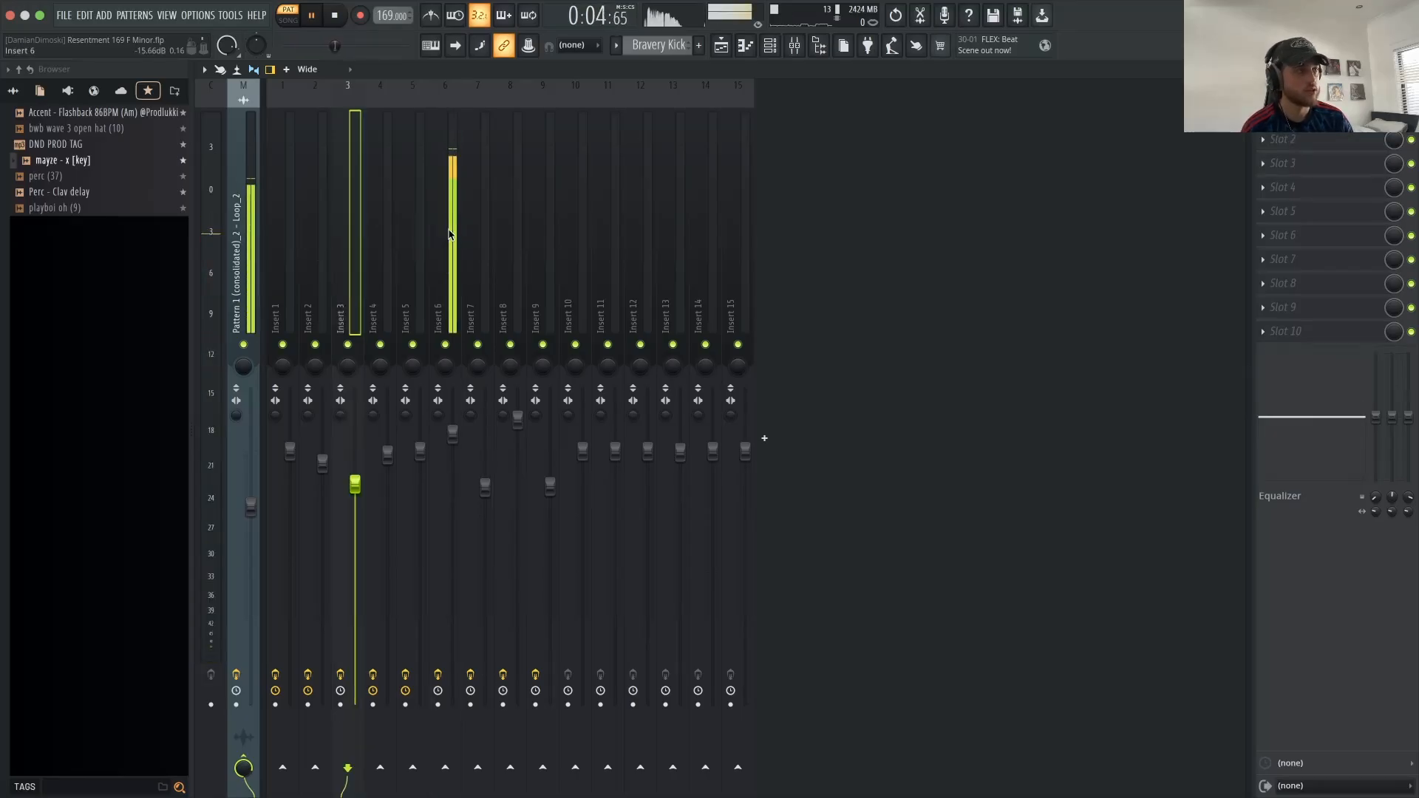
pyautogui.click(451, 236)
pyautogui.press('space')
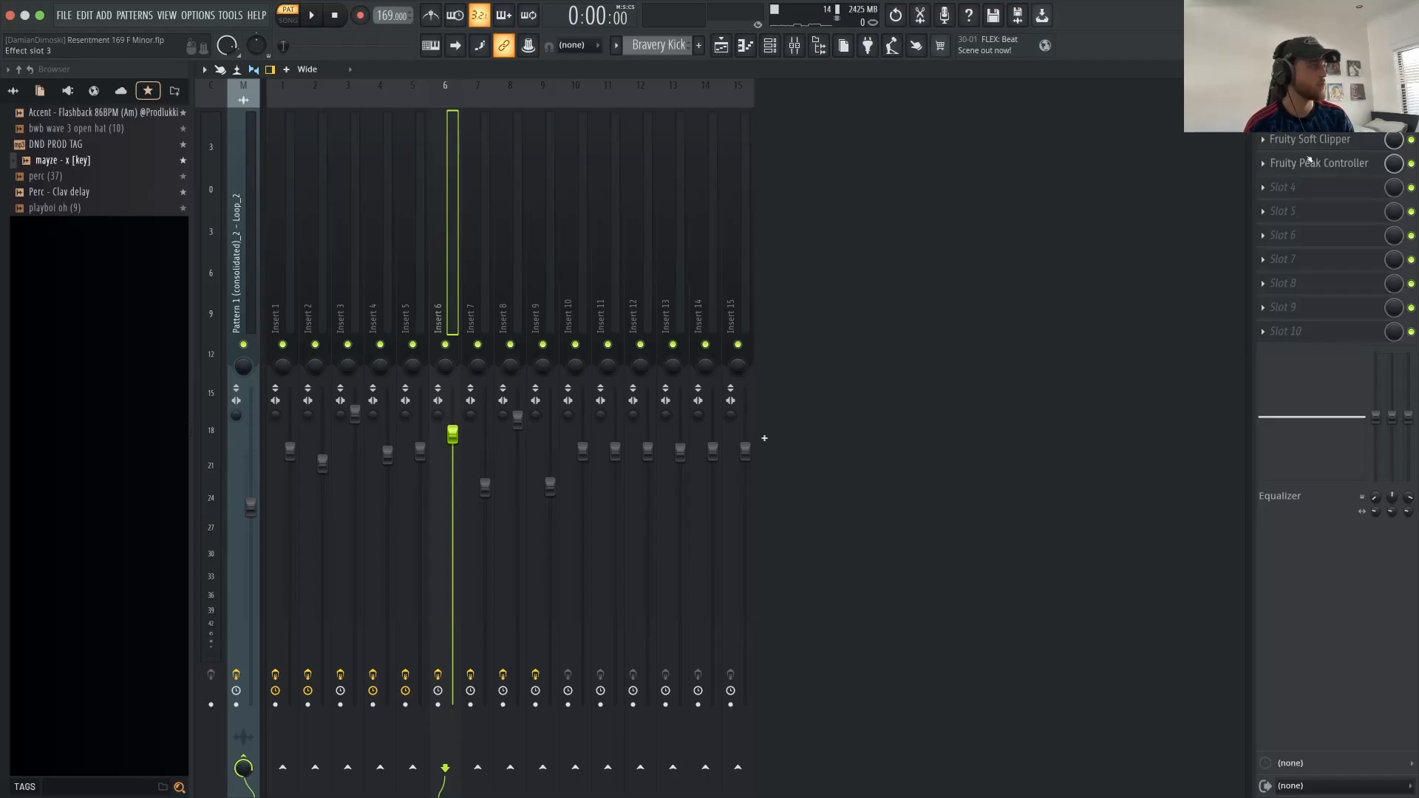
# Step: Inspect the Fruity Peak Controller on Insert 6 while the kick pattern plays
pyautogui.click(1309, 161)
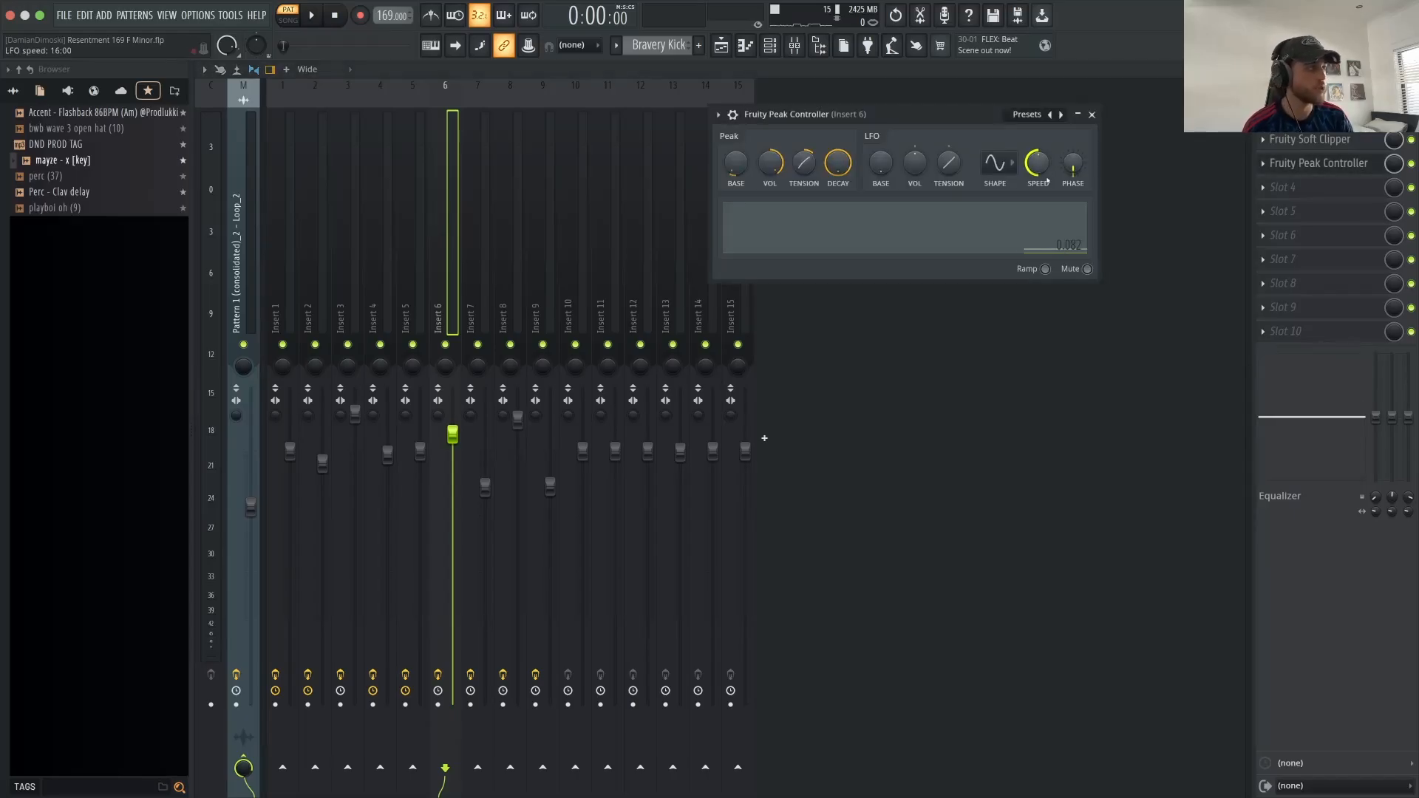
pyautogui.press('space')
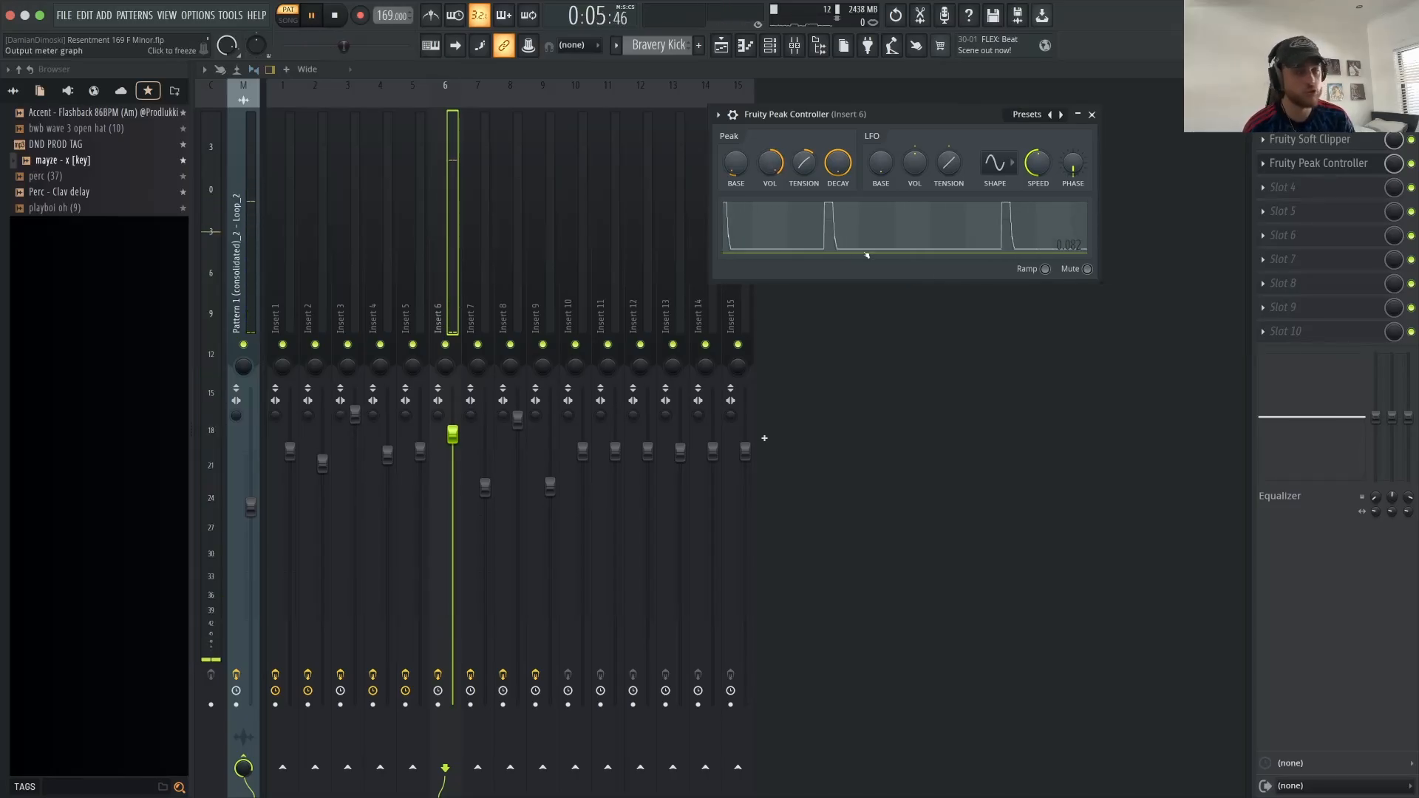
pyautogui.click(1092, 115)
pyautogui.press('space')
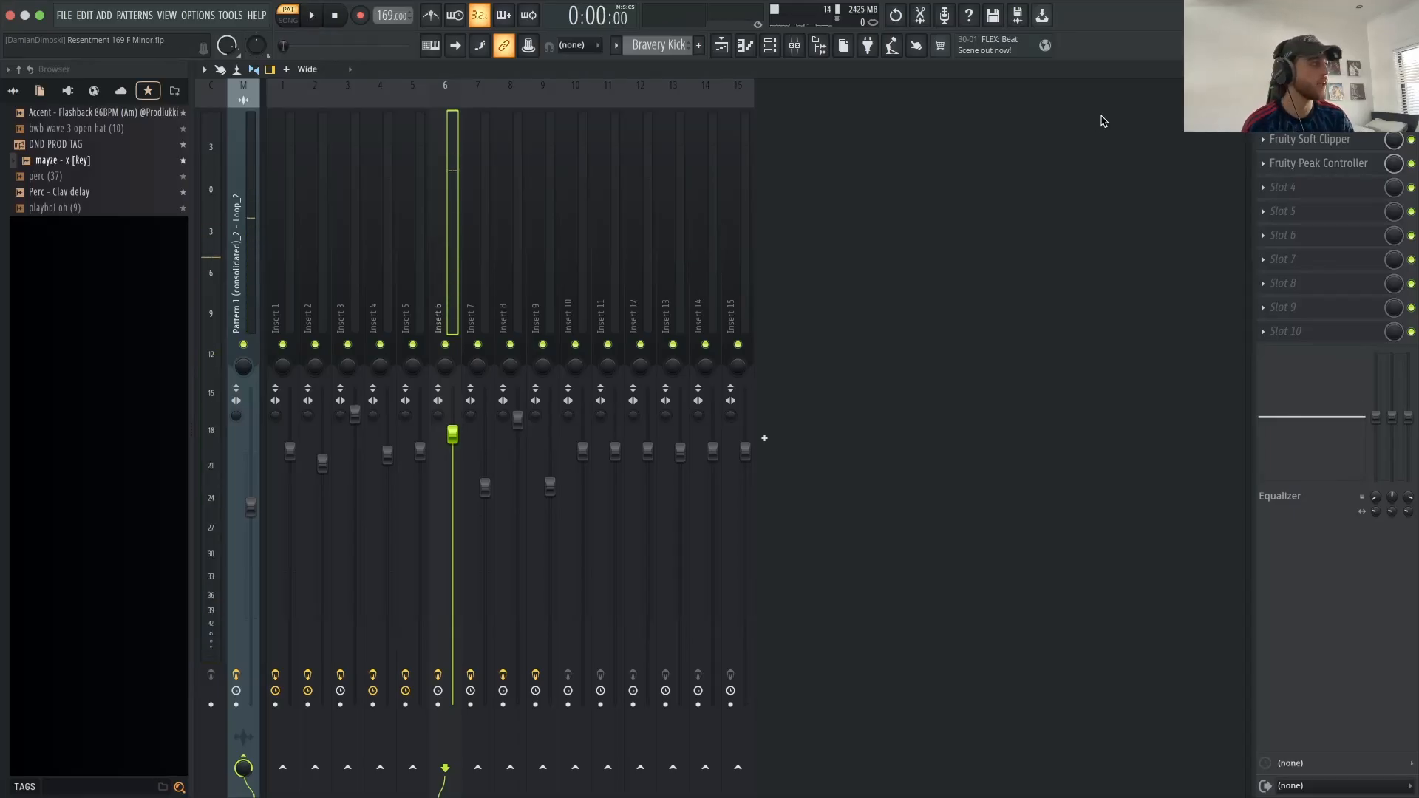
# Step: Check the Fruity Soft Clipper settings on the kick's mixer insert
pyautogui.press('F7')
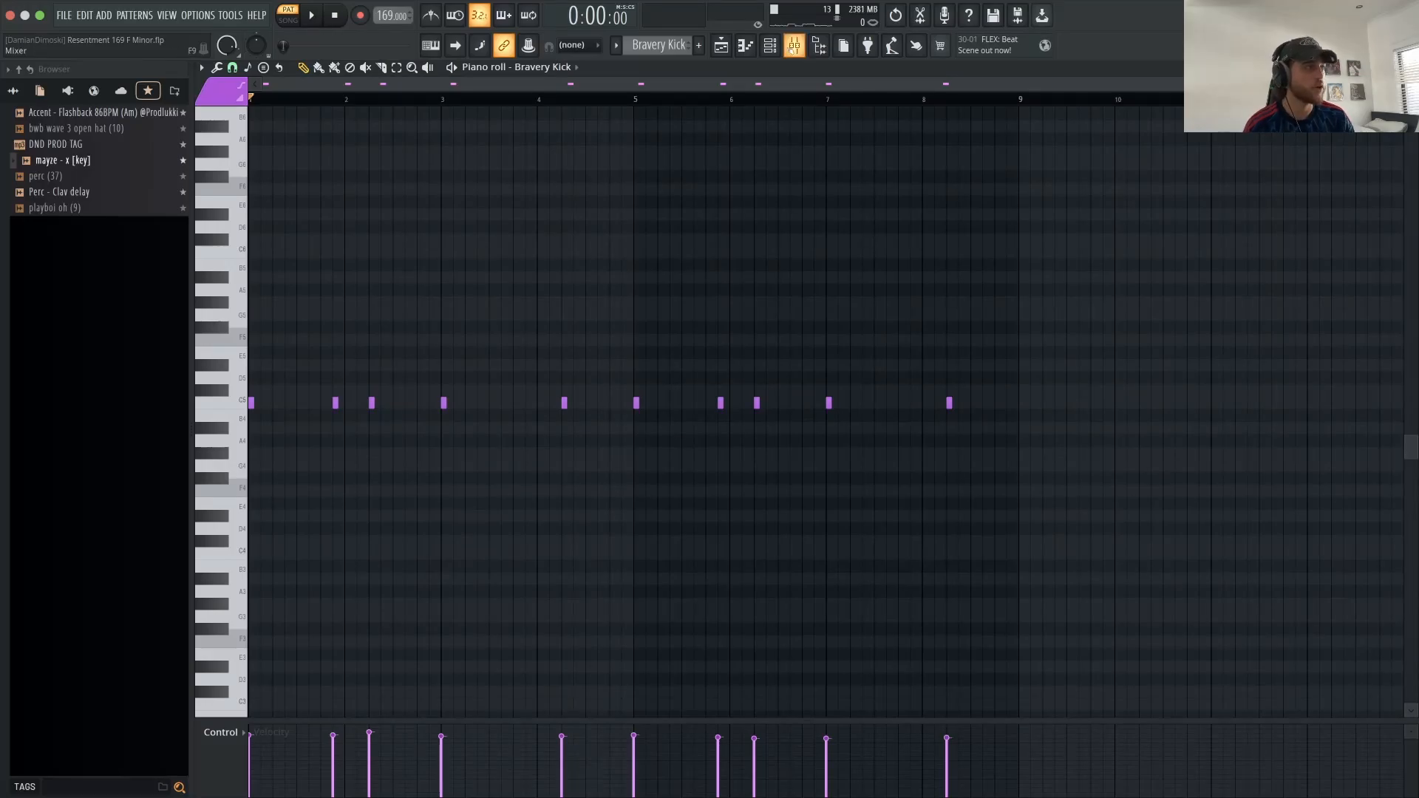
pyautogui.press('F9')
pyautogui.click(1323, 140)
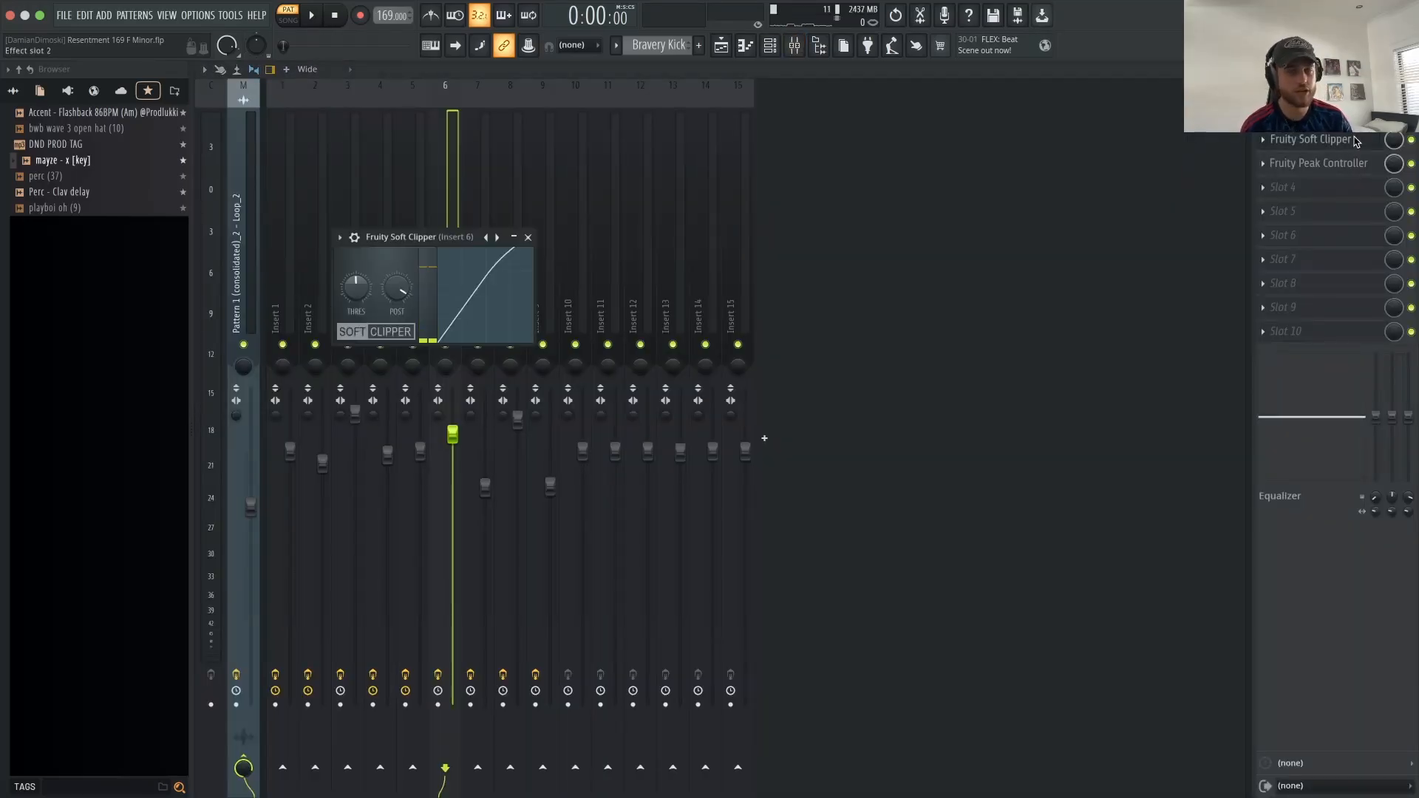
pyautogui.click(528, 237)
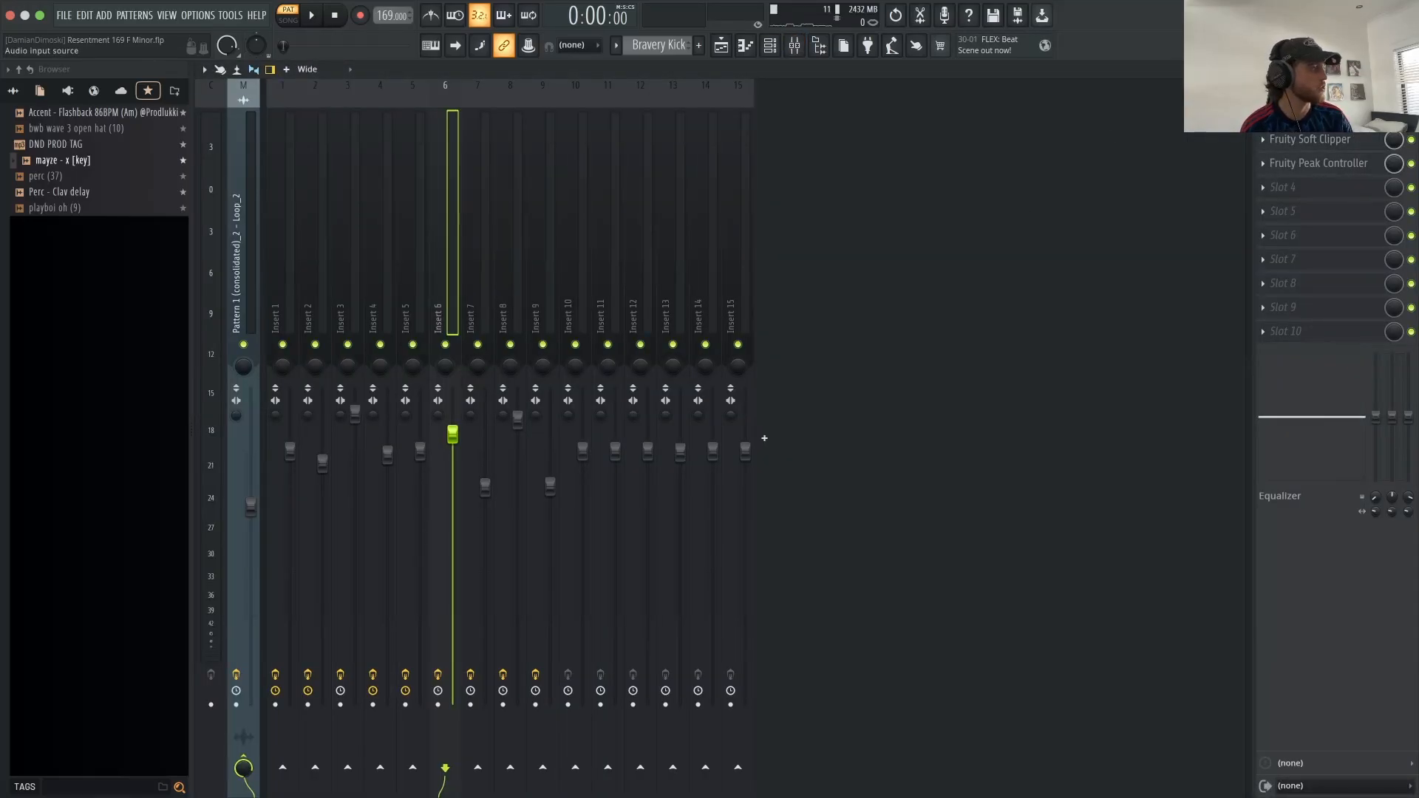
# Step: Play the Bravery Kick notes in the piano roll
pyautogui.press('F7')
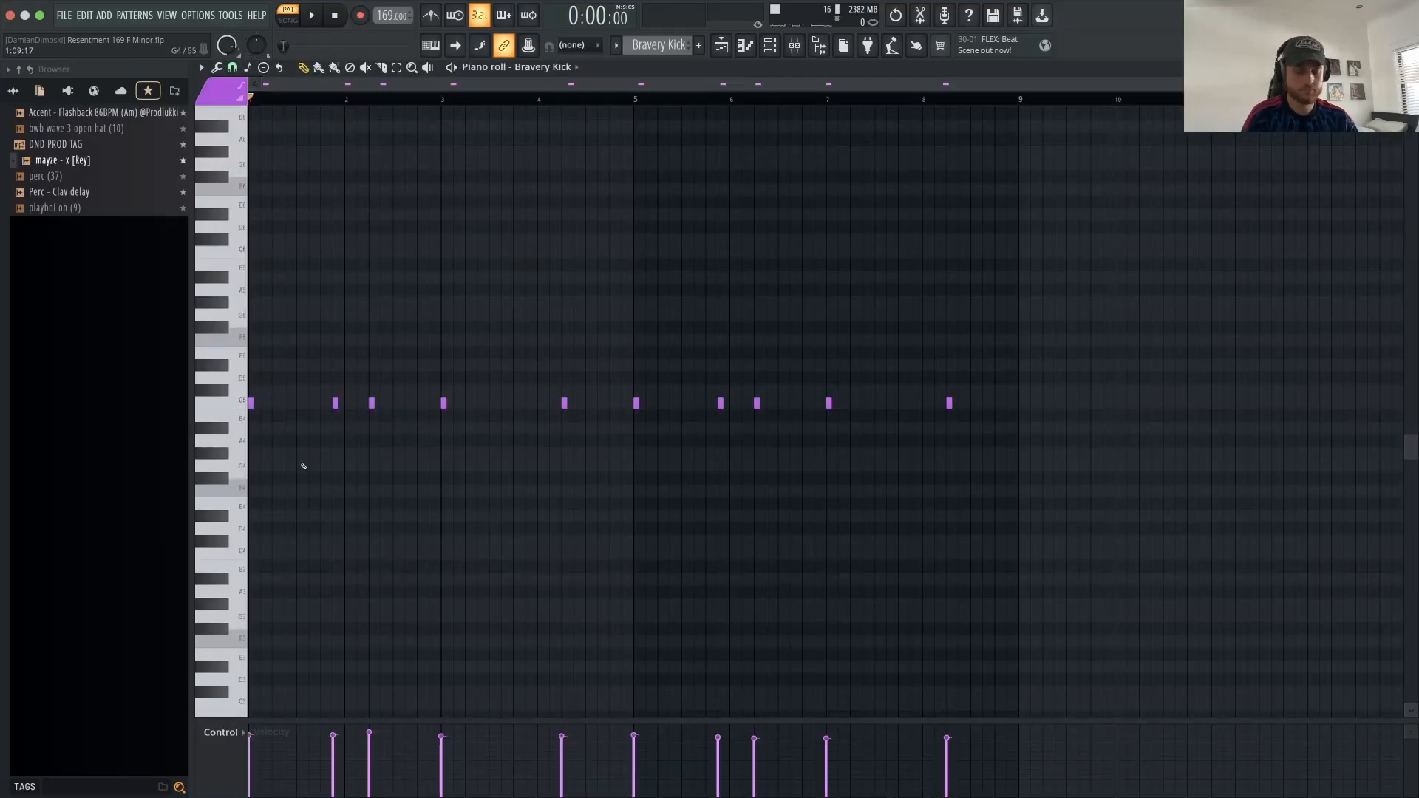
pyautogui.press('space')
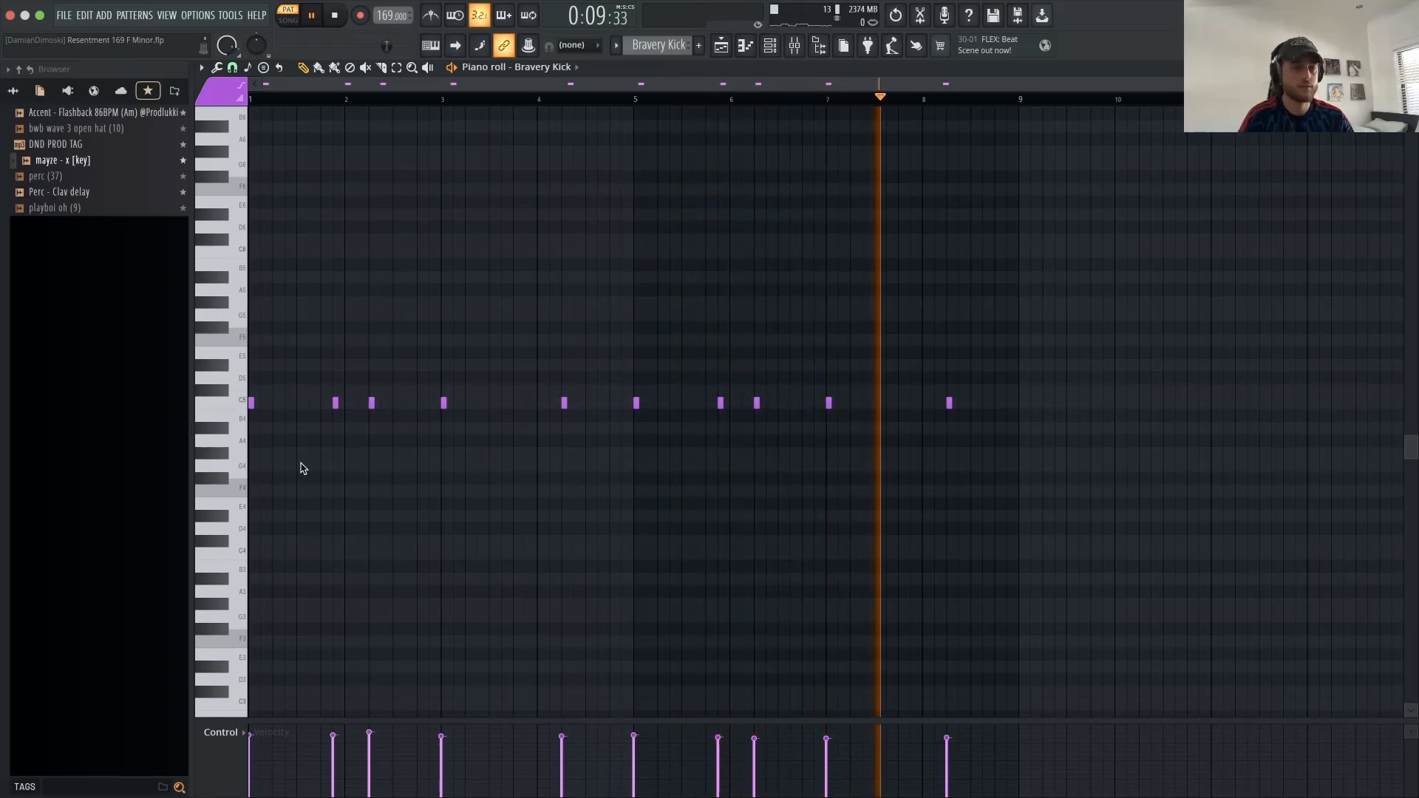
pyautogui.press('space')
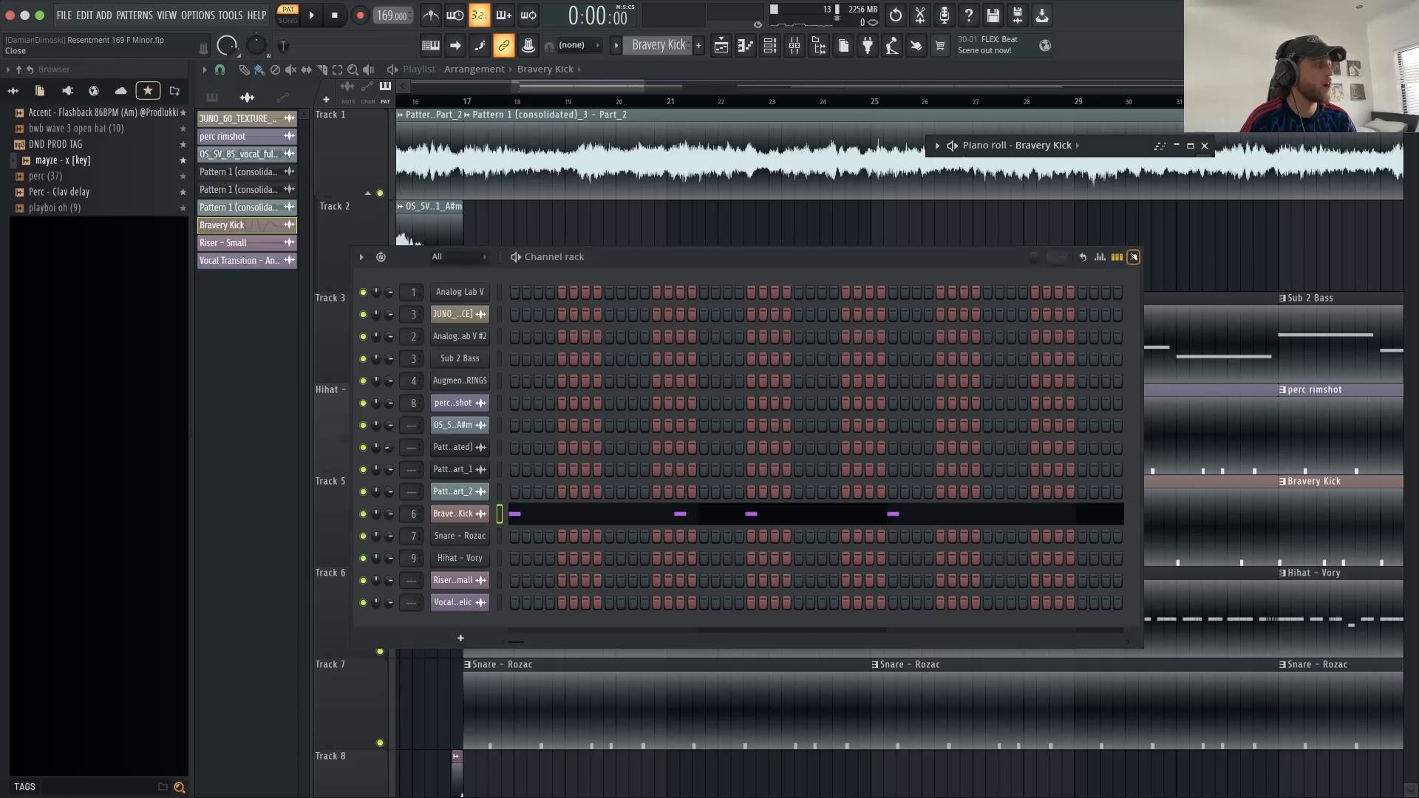
# Step: Return to the playlist in song mode and mute the melody, vocal, rimshot, hi-hat and snare tracks, leaving Sub 2 Bass and Bravery Kick active
pyautogui.click(1133, 257)
pyautogui.click(497, 350)
pyautogui.click(464, 91)
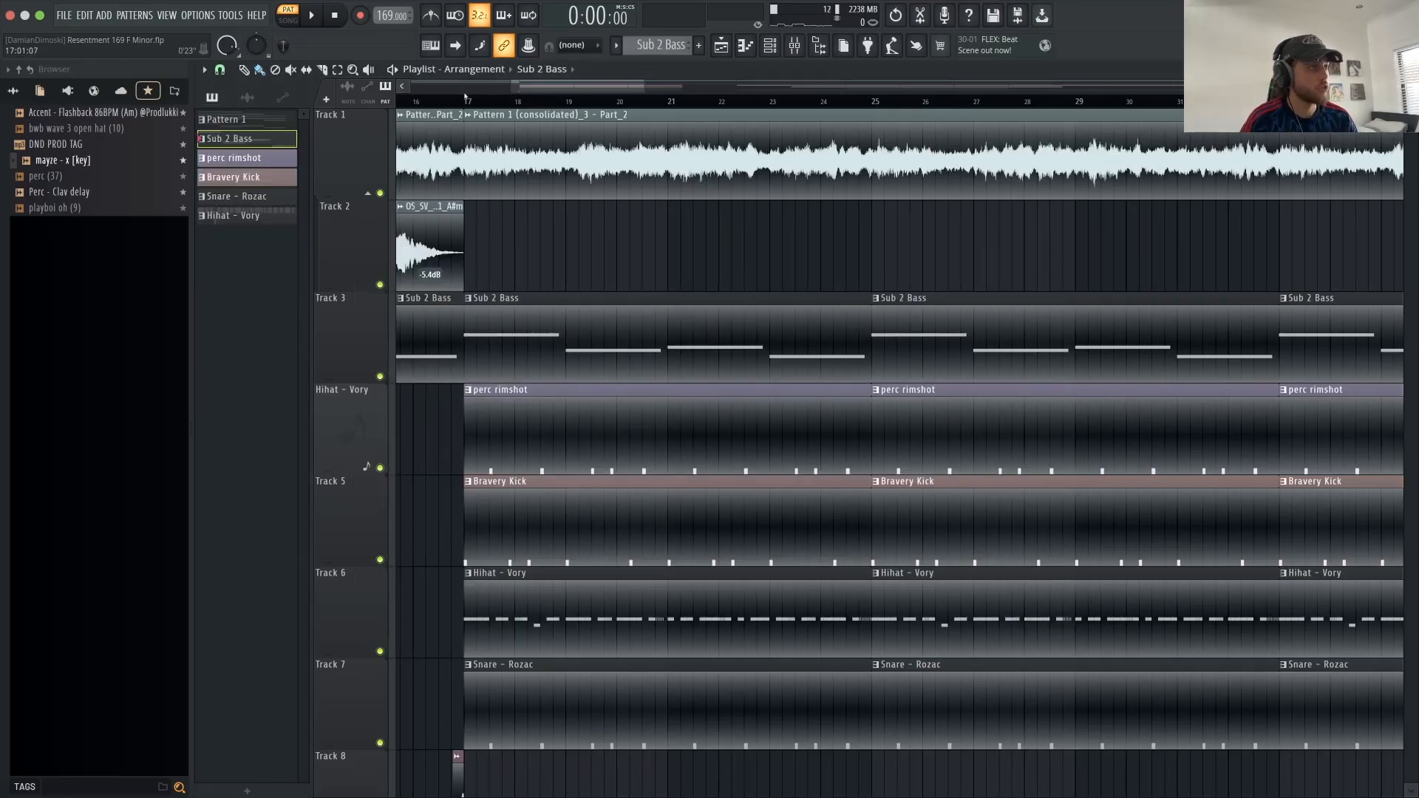
pyautogui.click(380, 193)
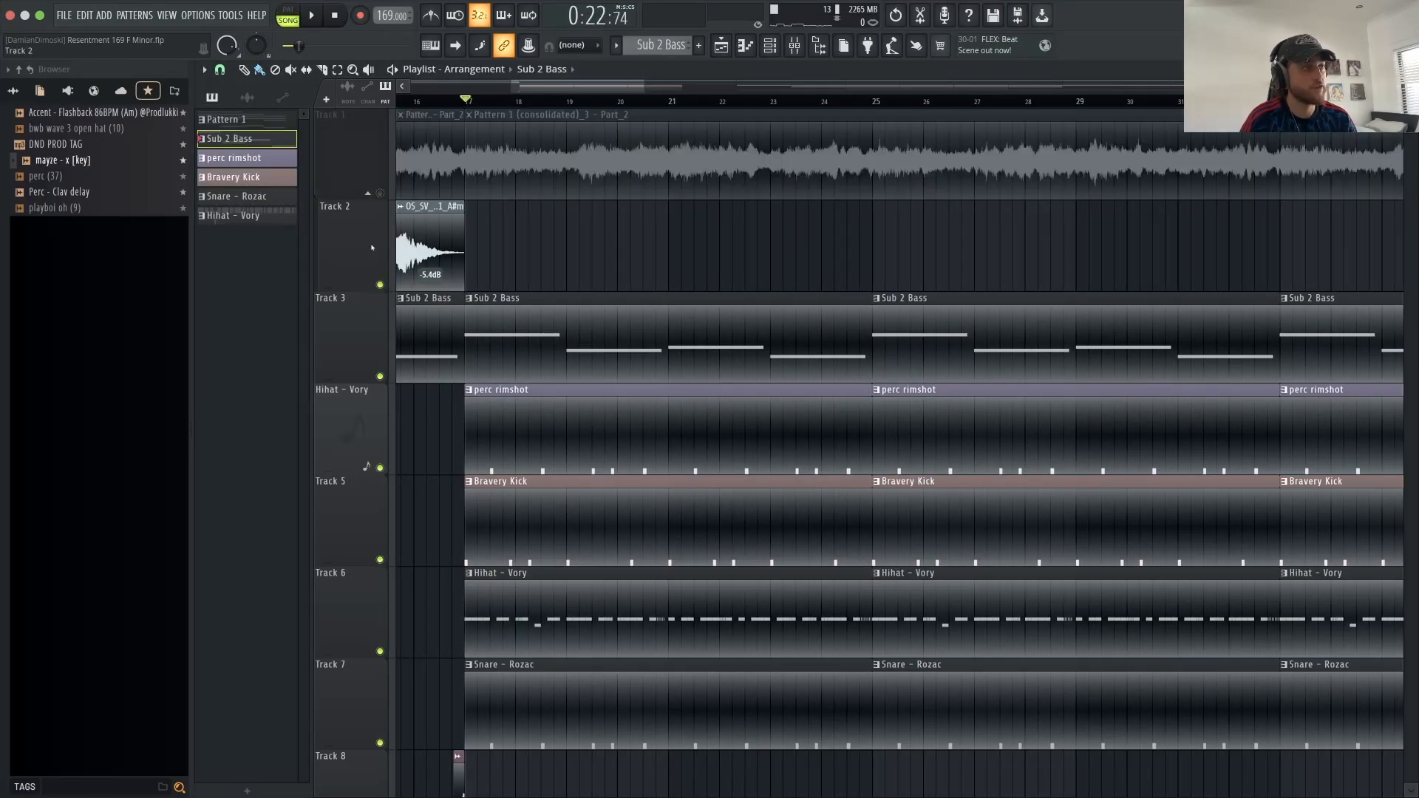
pyautogui.click(380, 286)
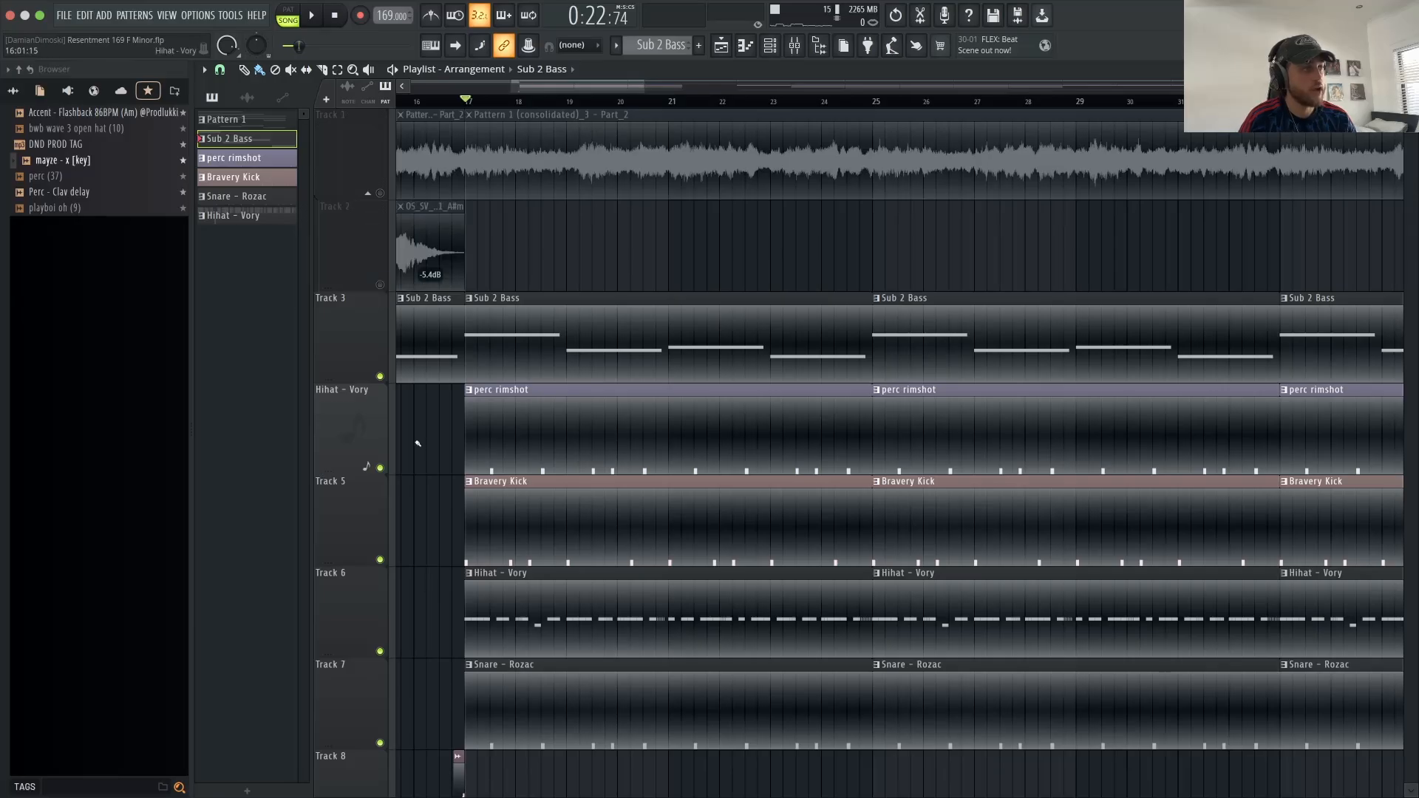
pyautogui.click(380, 467)
pyautogui.click(380, 651)
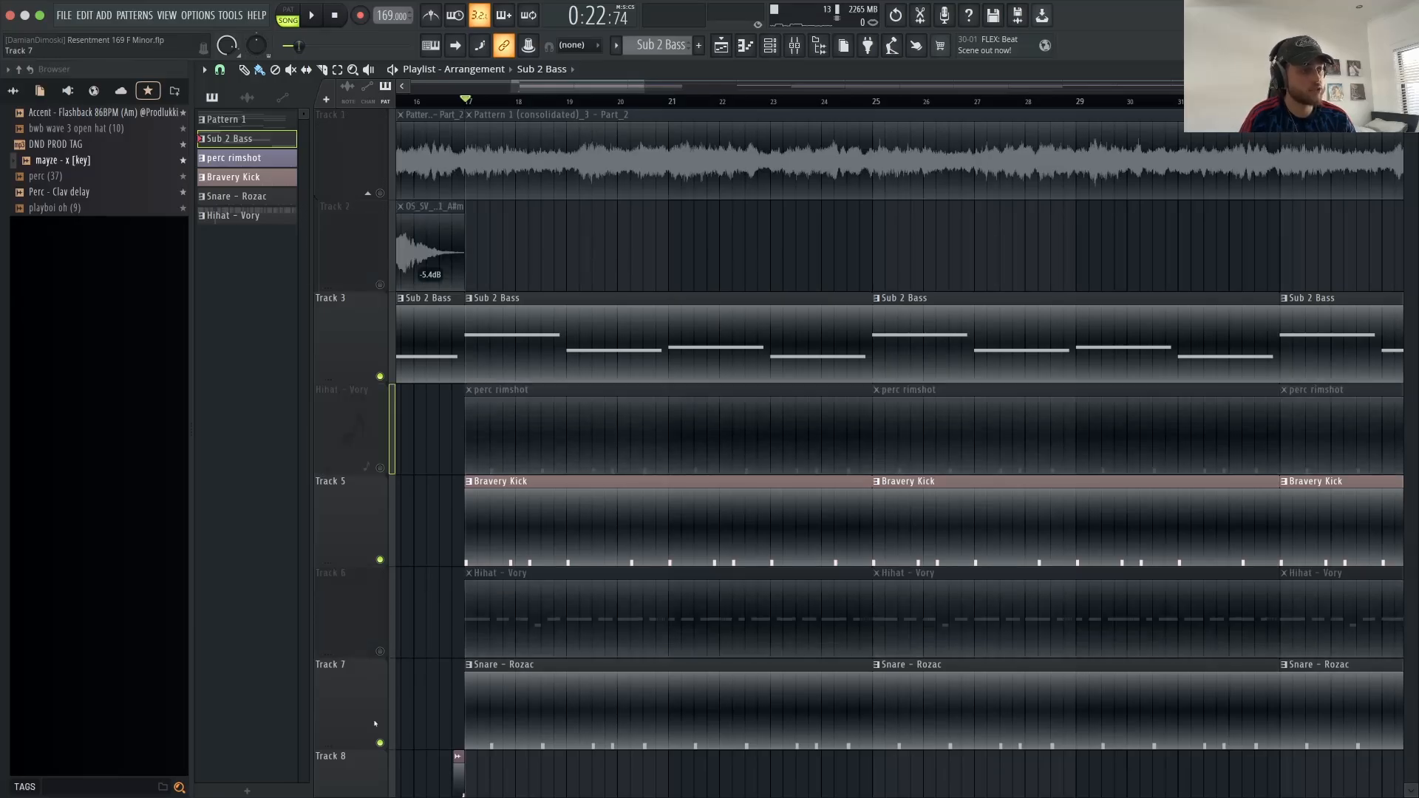
pyautogui.click(379, 742)
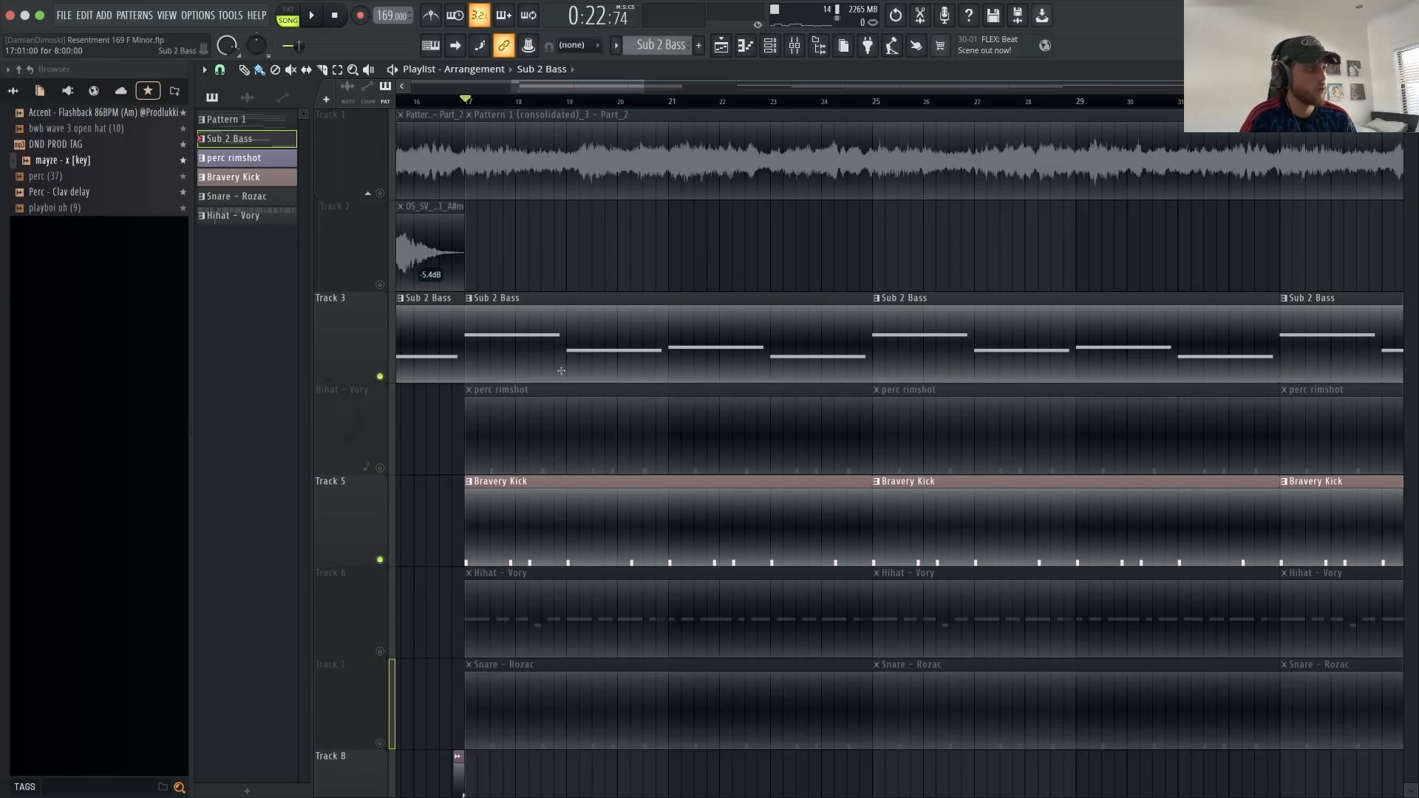
# Step: Play the Sub 2 Bass and Bravery Kick together from bar 17, and reopen the mixer on the kick's effects
pyautogui.moveTo(481, 97); pyautogui.dragTo(325, 99)
pyautogui.press('space')
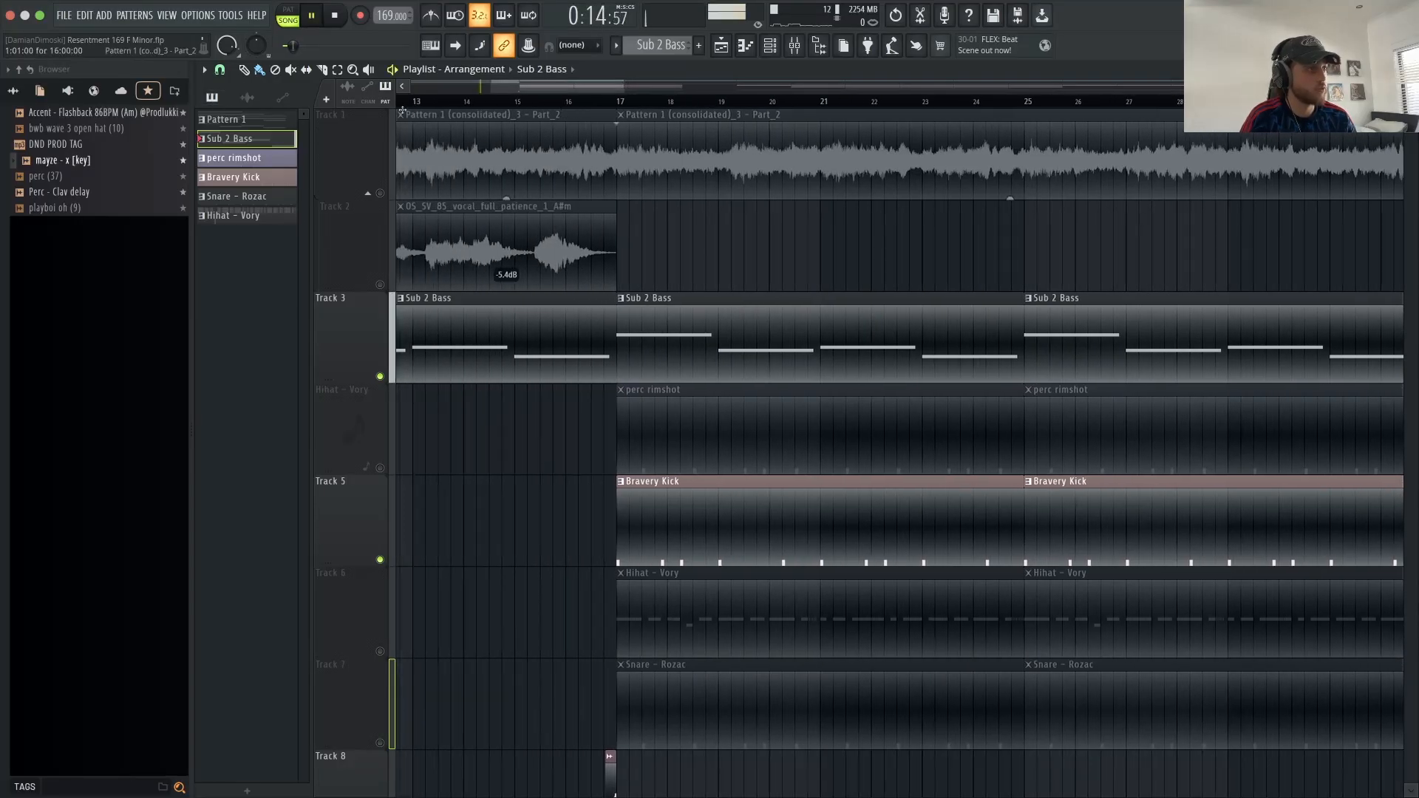
pyautogui.click(617, 104)
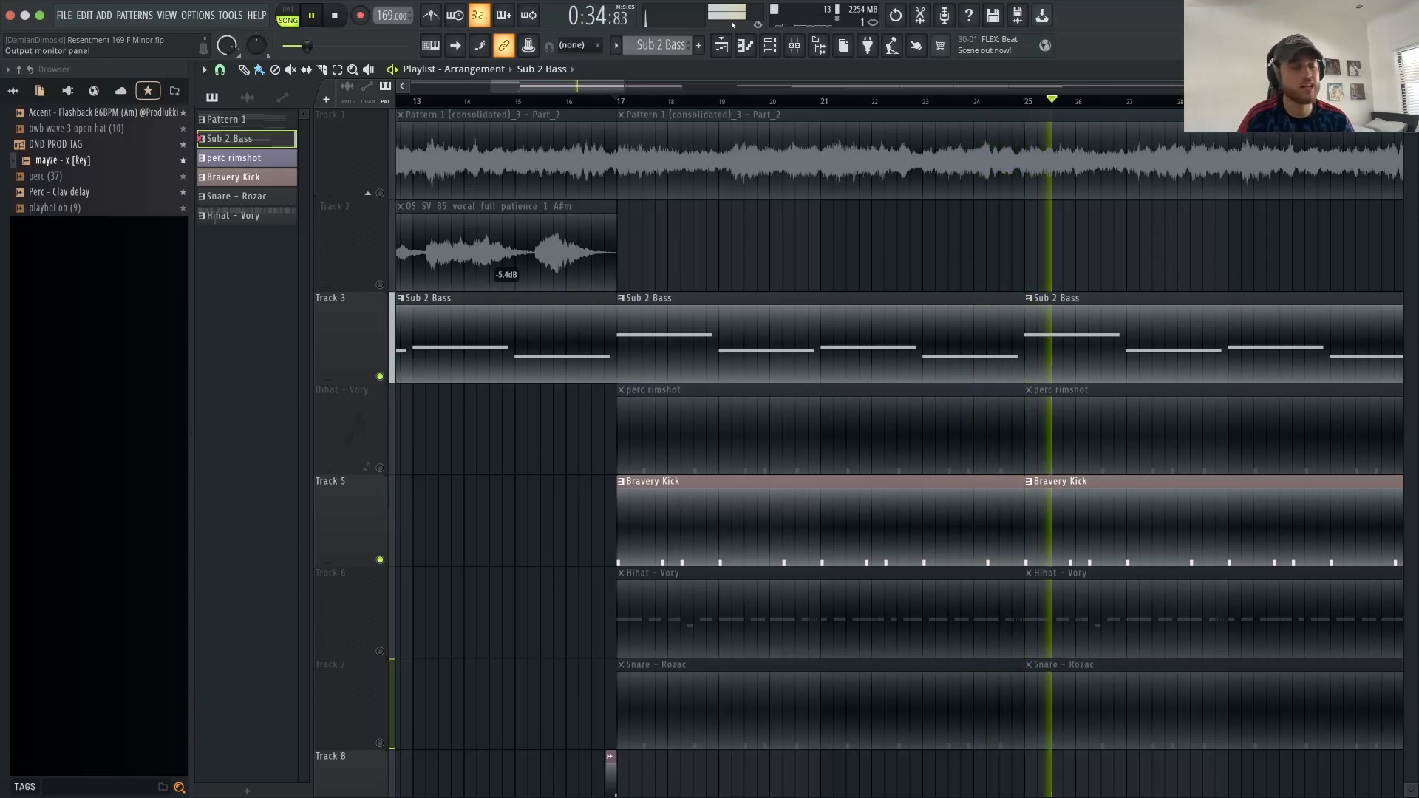
pyautogui.press('space')
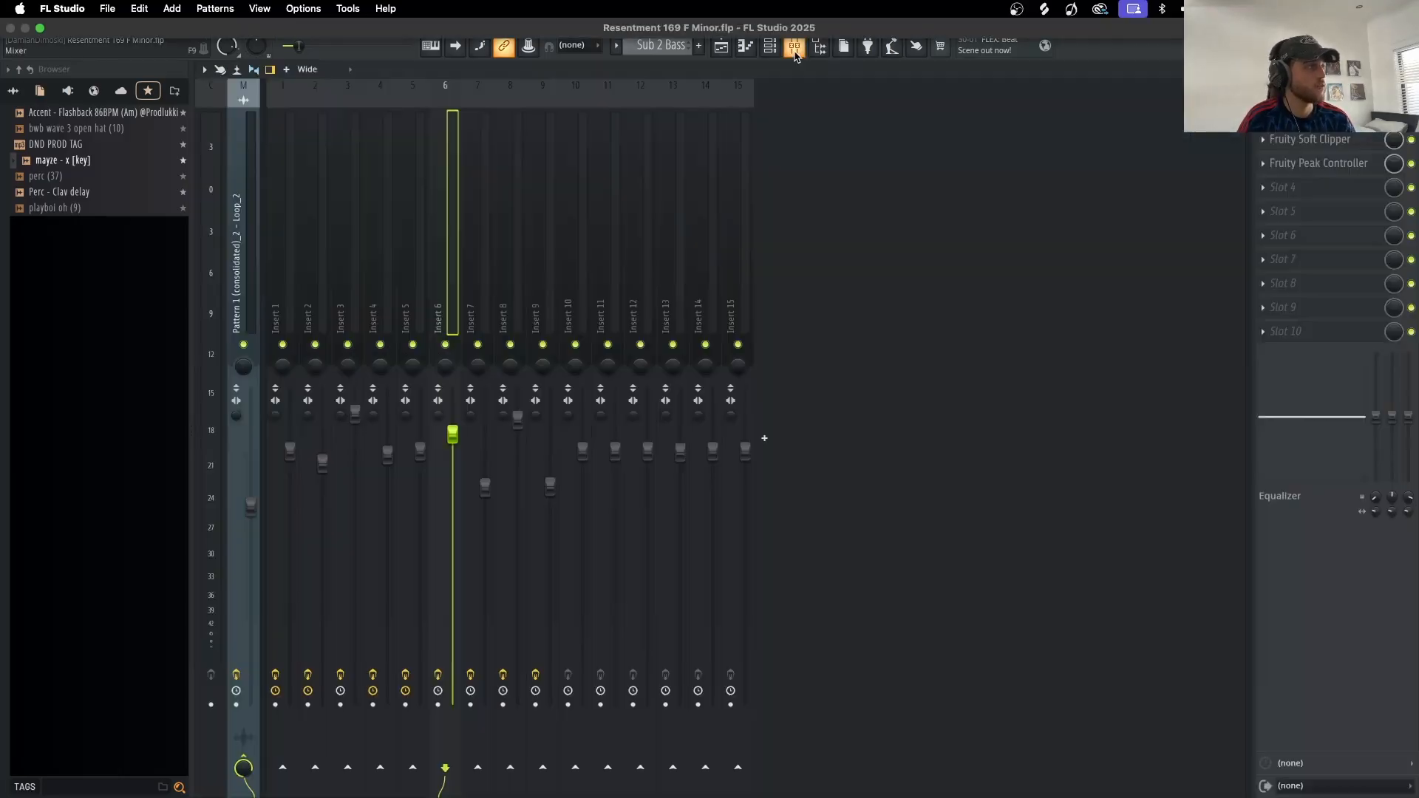
pyautogui.click(795, 46)
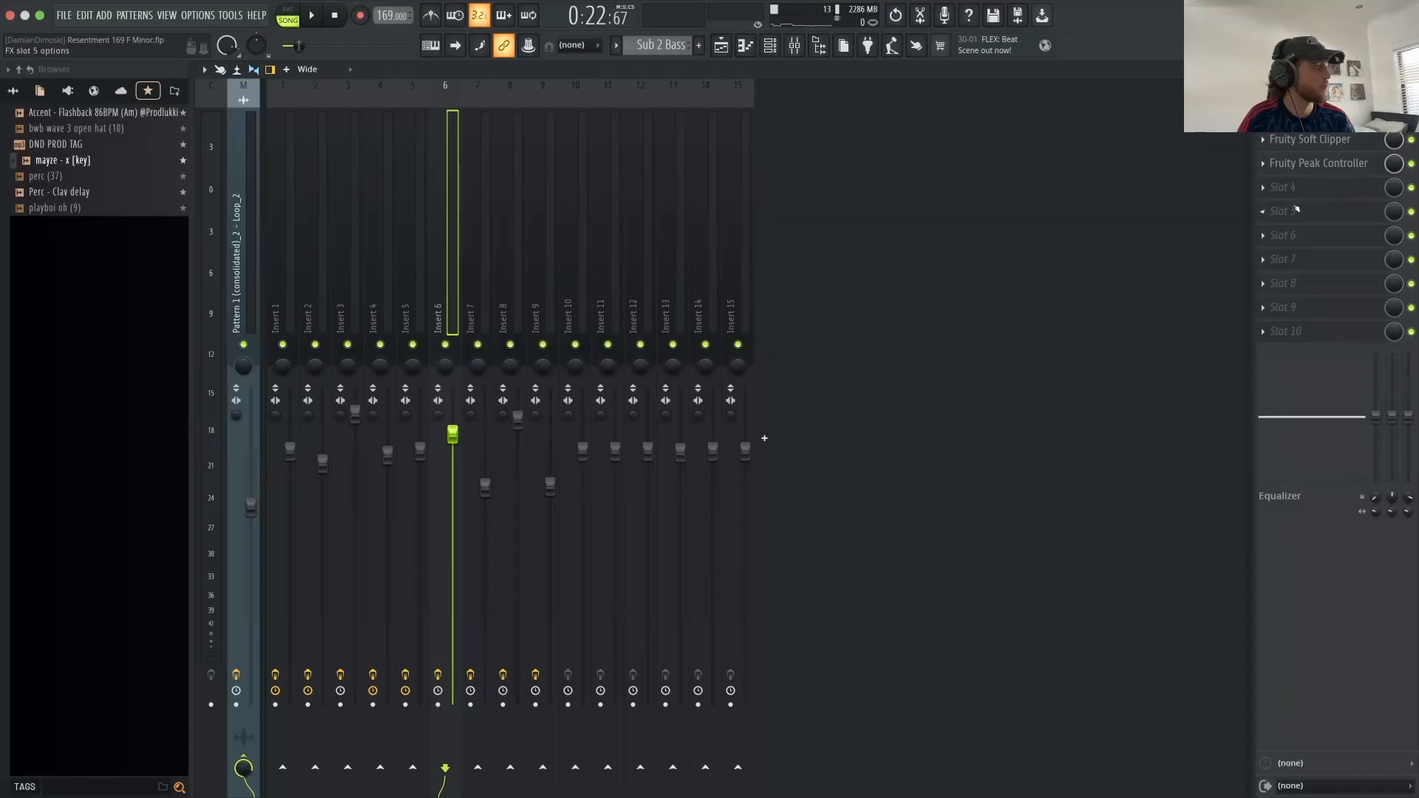
# Step: Play the Sub 2 Bass and Bravery Kick while watching their mixer levels, and return to the playlist
pyautogui.press('space')
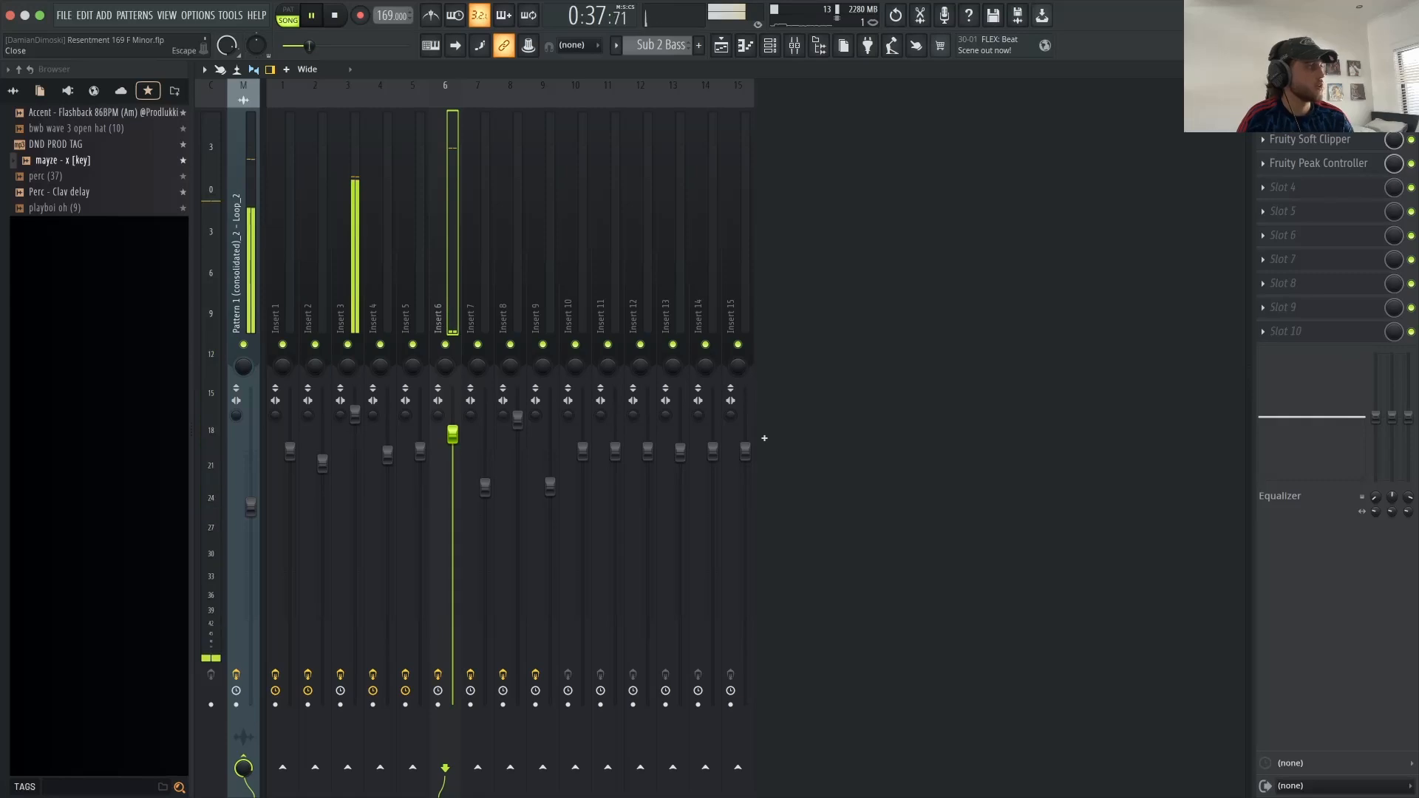
pyautogui.press('F5')
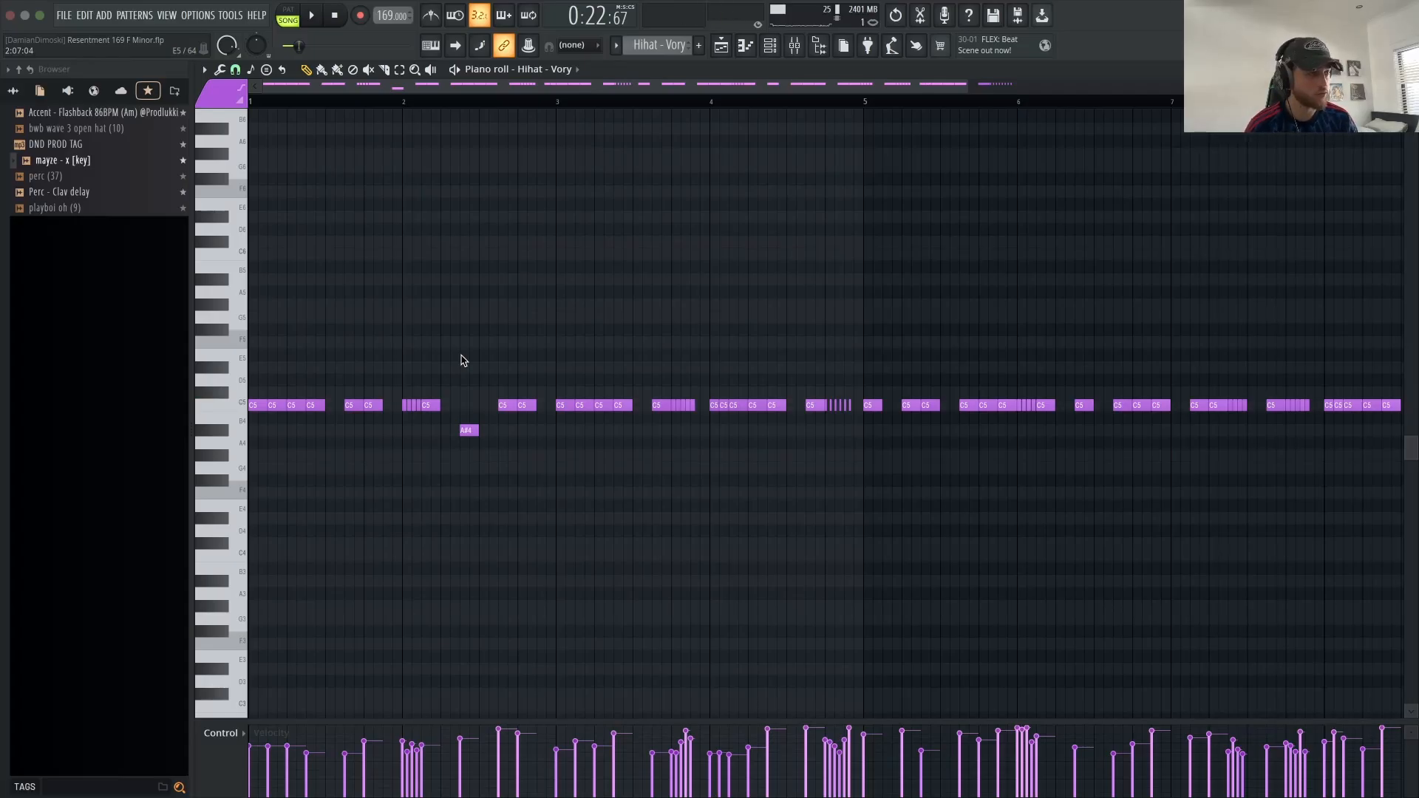
# Step: Examine the Hihat - Vory pattern's notes and velocities across its eight bars in the piano roll
pyautogui.scroll(-3, 463, 360)
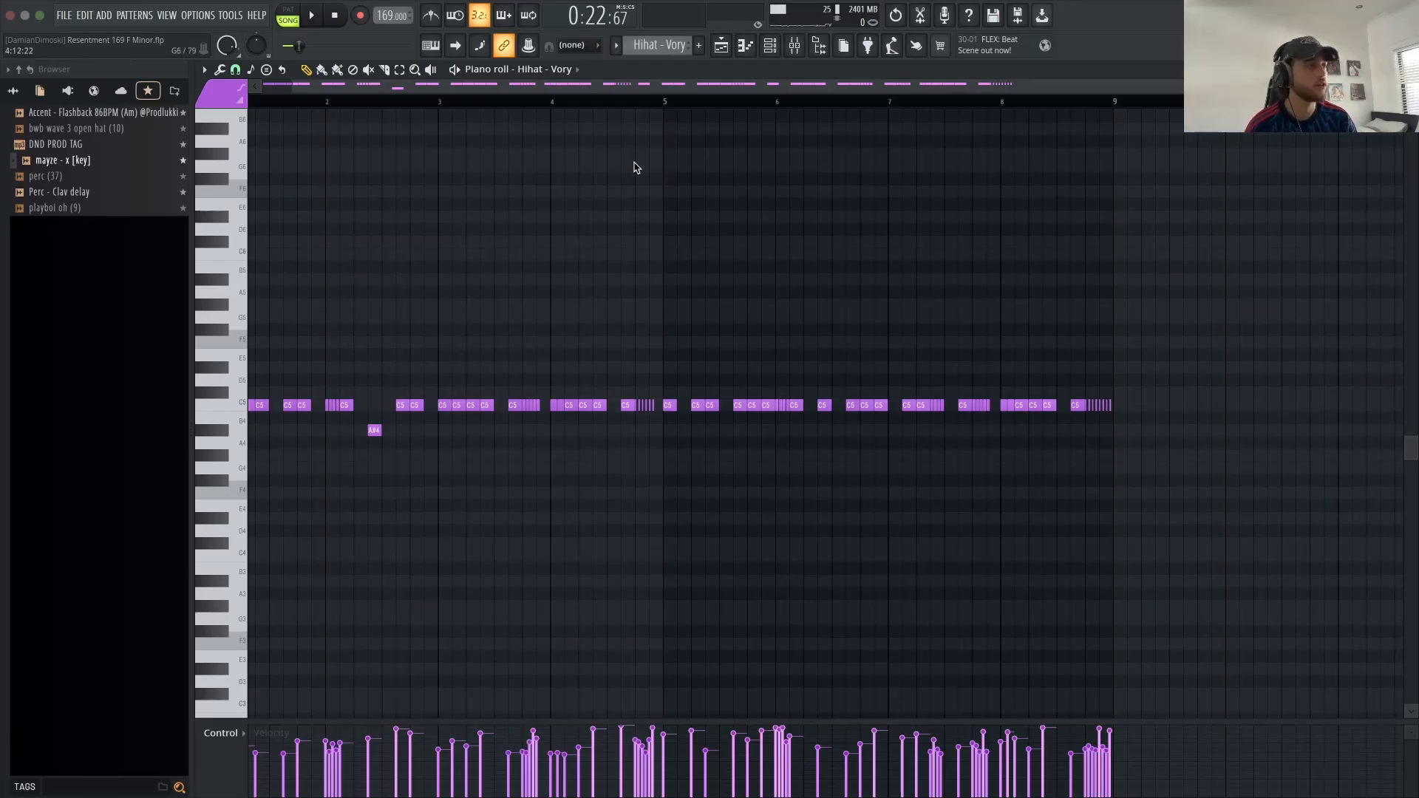
pyautogui.scroll(2, 633, 162)
pyautogui.moveTo(560, 88); pyautogui.dragTo(450, 87)
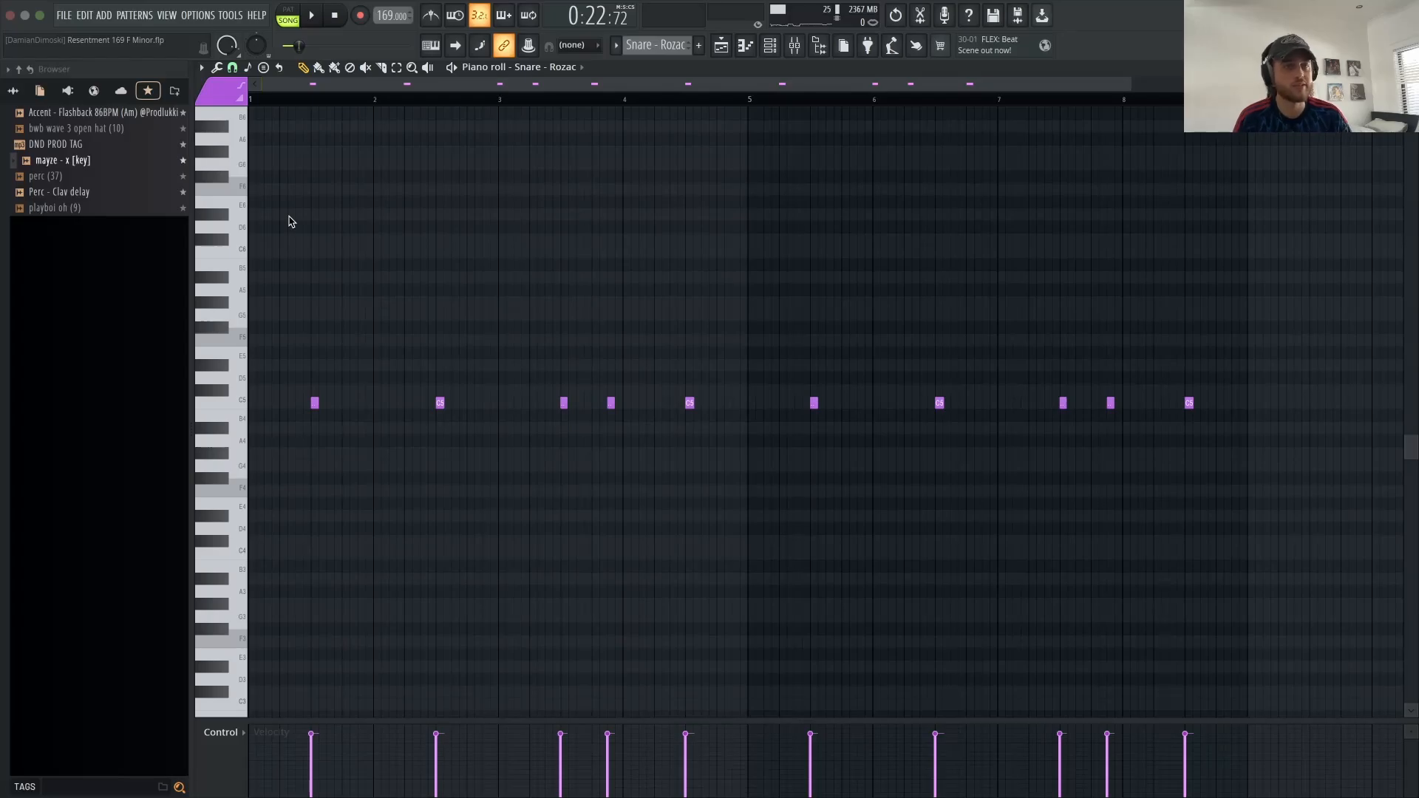
# Step: Play the Snare - Rozac pattern in the piano roll and return to the playlist
pyautogui.press('space')
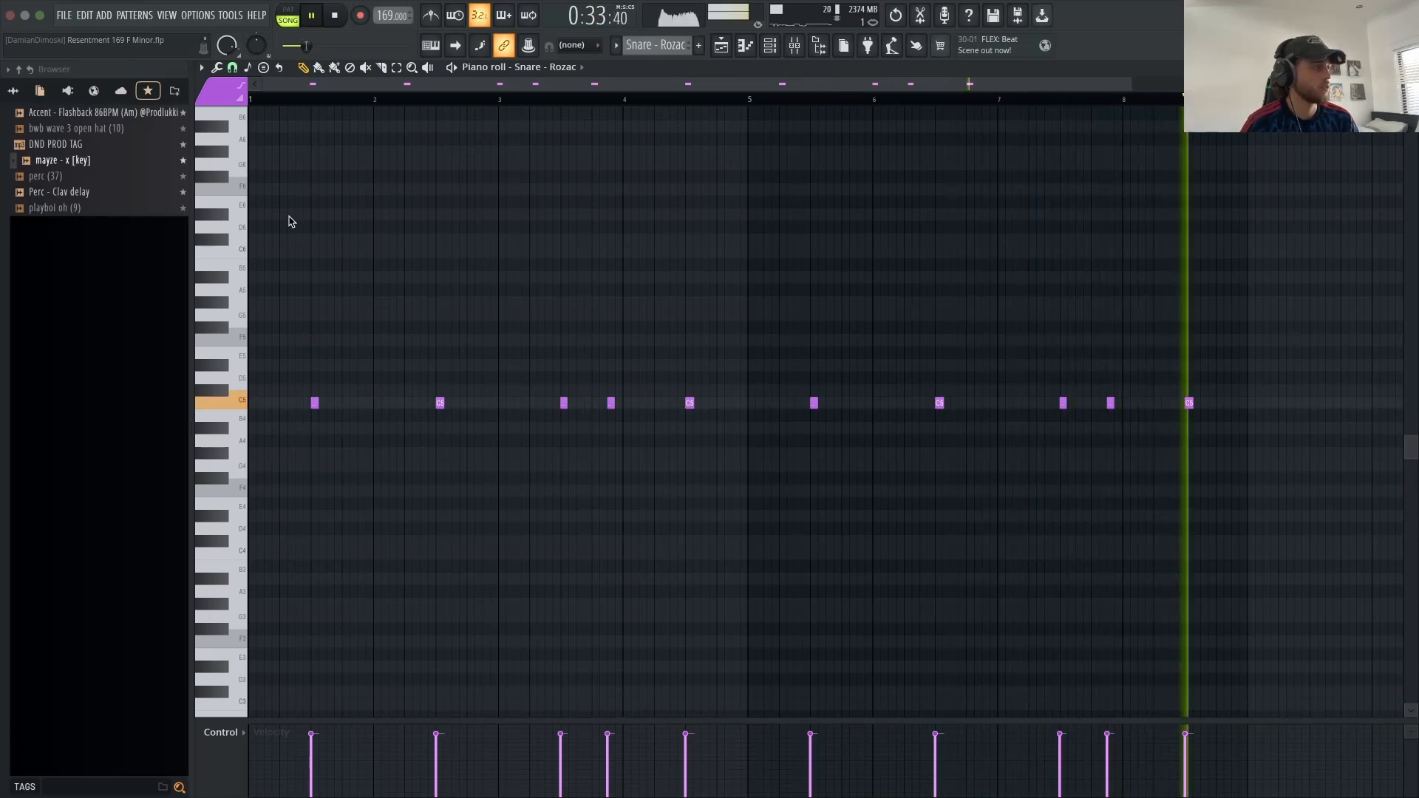
pyautogui.press('space')
pyautogui.press('F5')
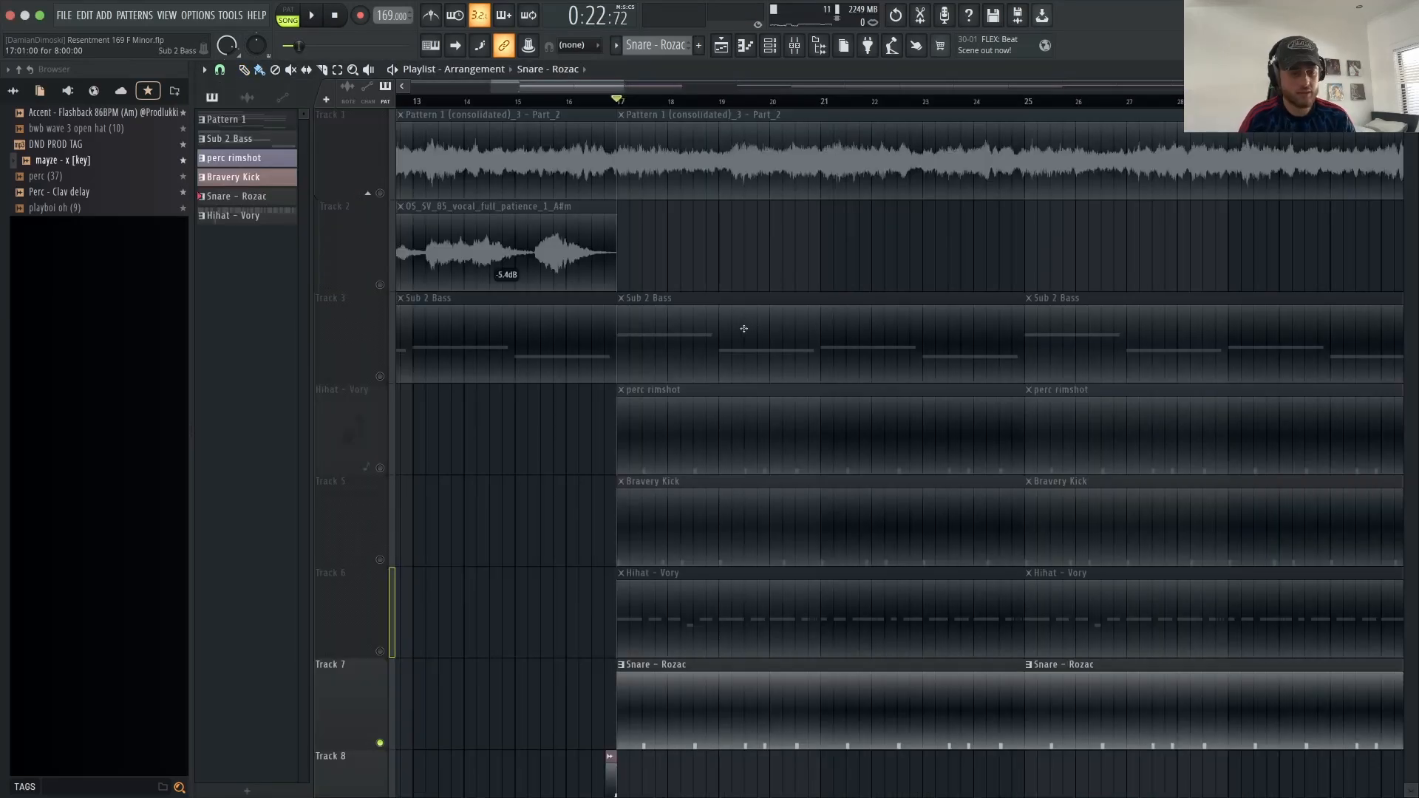
# Step: Play the short riser clip on Track 8 leading into bar 17
pyautogui.scroll(3, 582, 358)
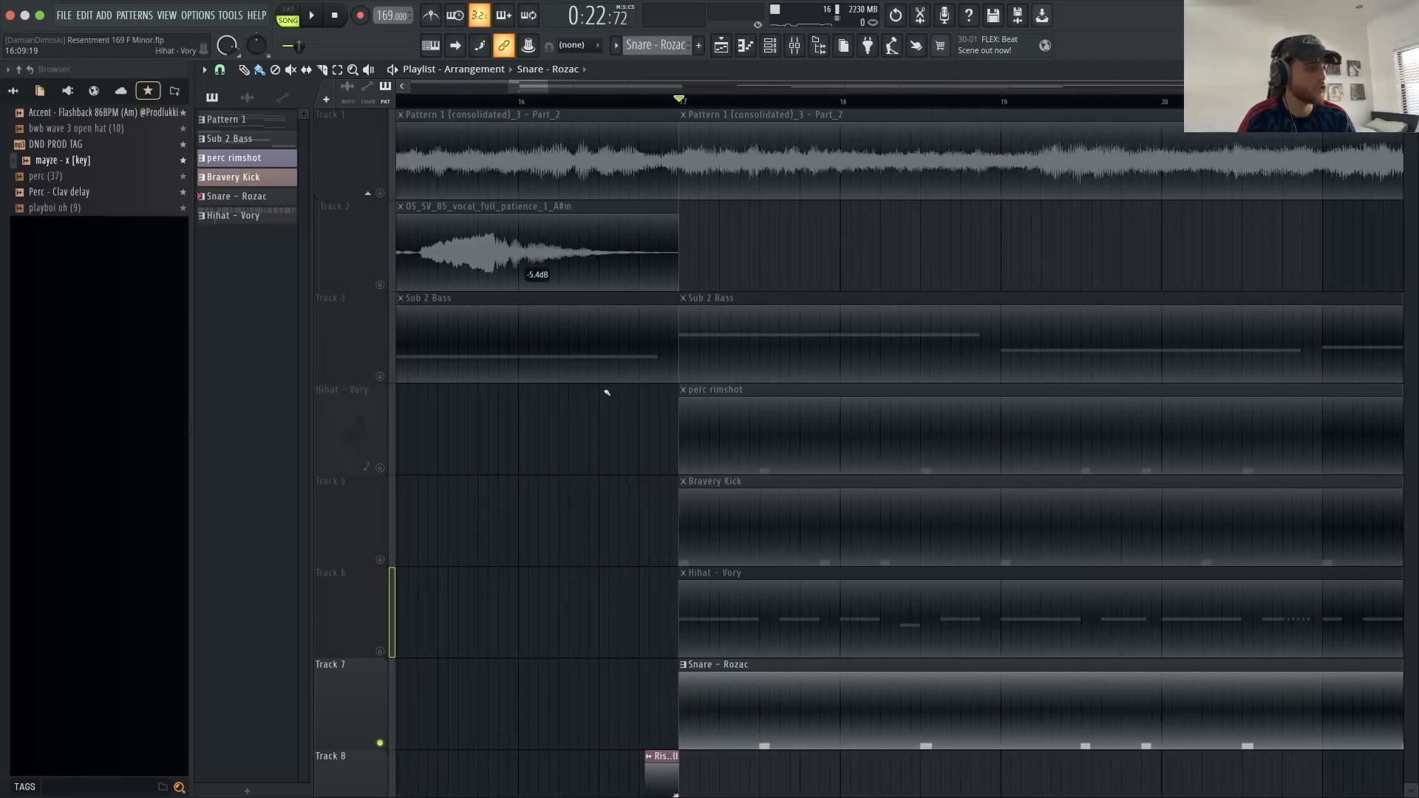
pyautogui.scroll(-3, 633, 317)
pyautogui.click(633, 102)
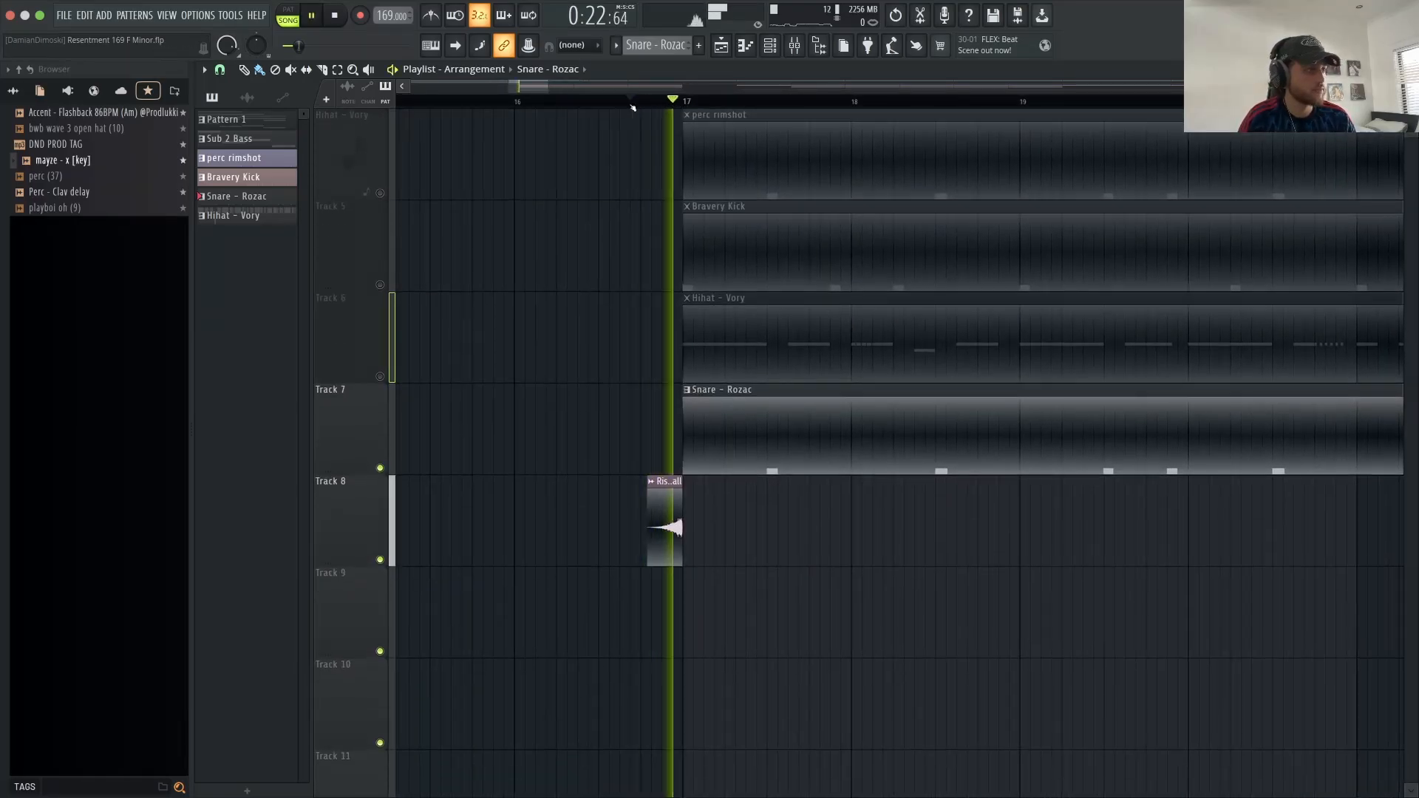
pyautogui.scroll(-1, 569, 342)
pyautogui.scroll(-1, 569, 342)
pyautogui.scroll(3, 376, 200)
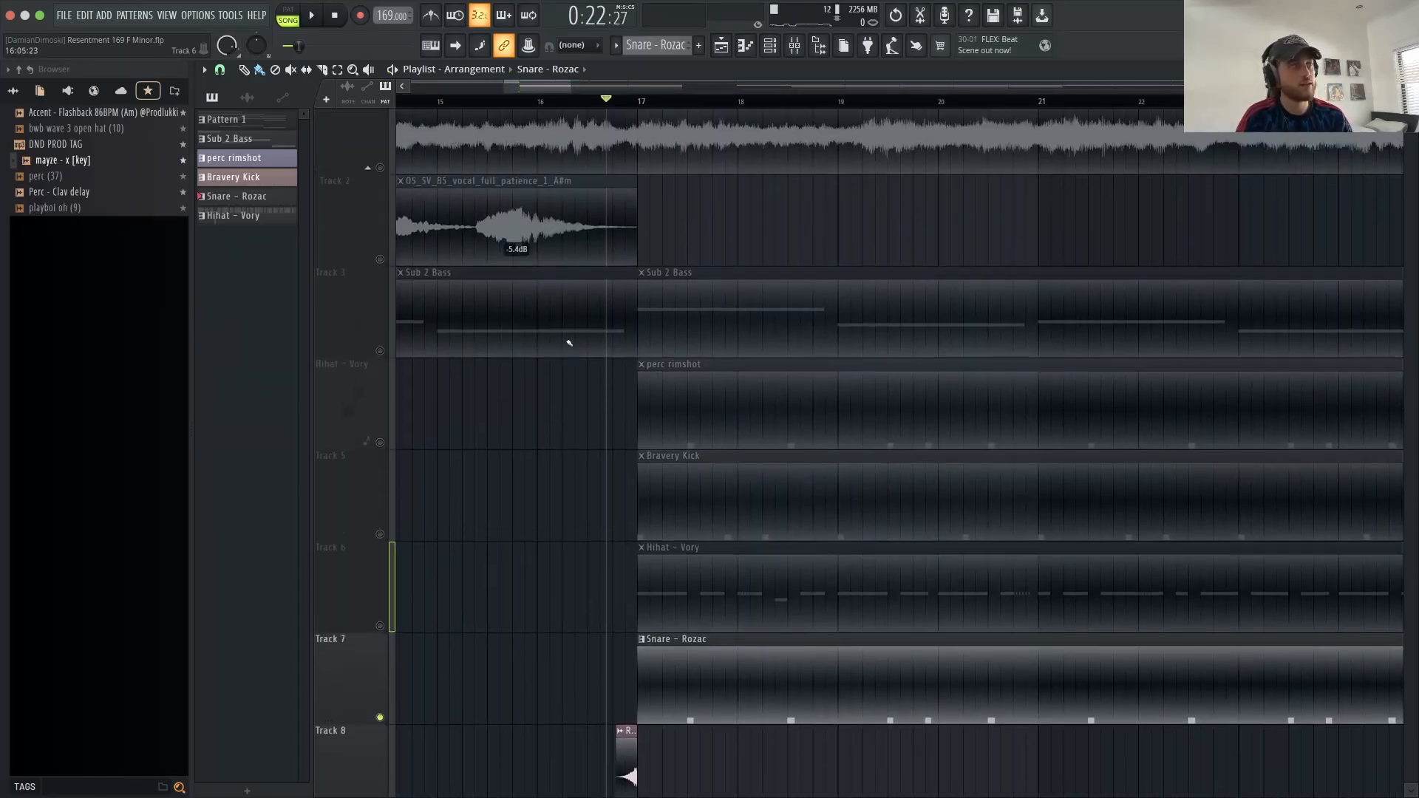
# Step: Unmute the melody on Track 1 and the Sub 2 Bass on Track 3, keeping the melody group expanded
pyautogui.click(373, 197)
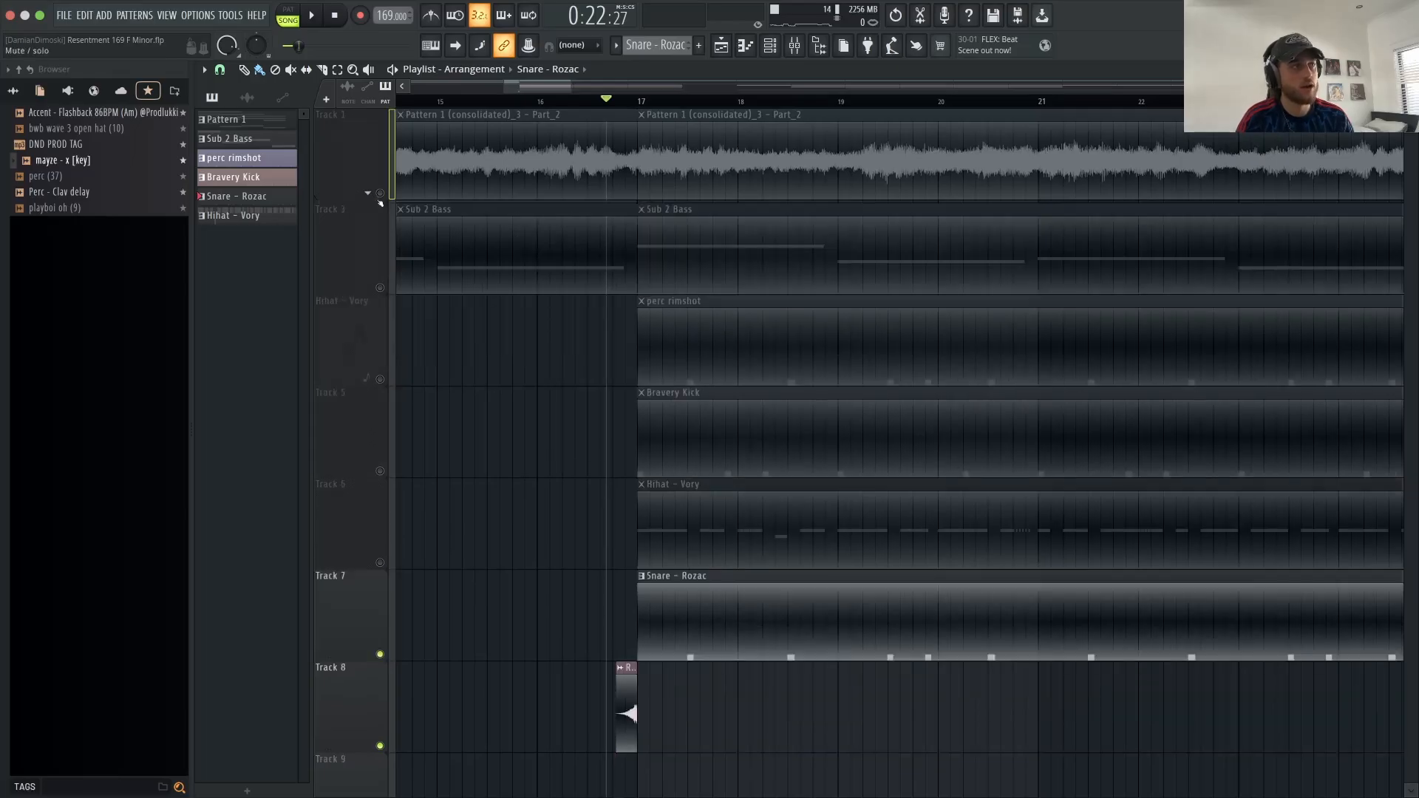
pyautogui.press('super+z')
pyautogui.click(379, 196)
pyautogui.click(380, 377)
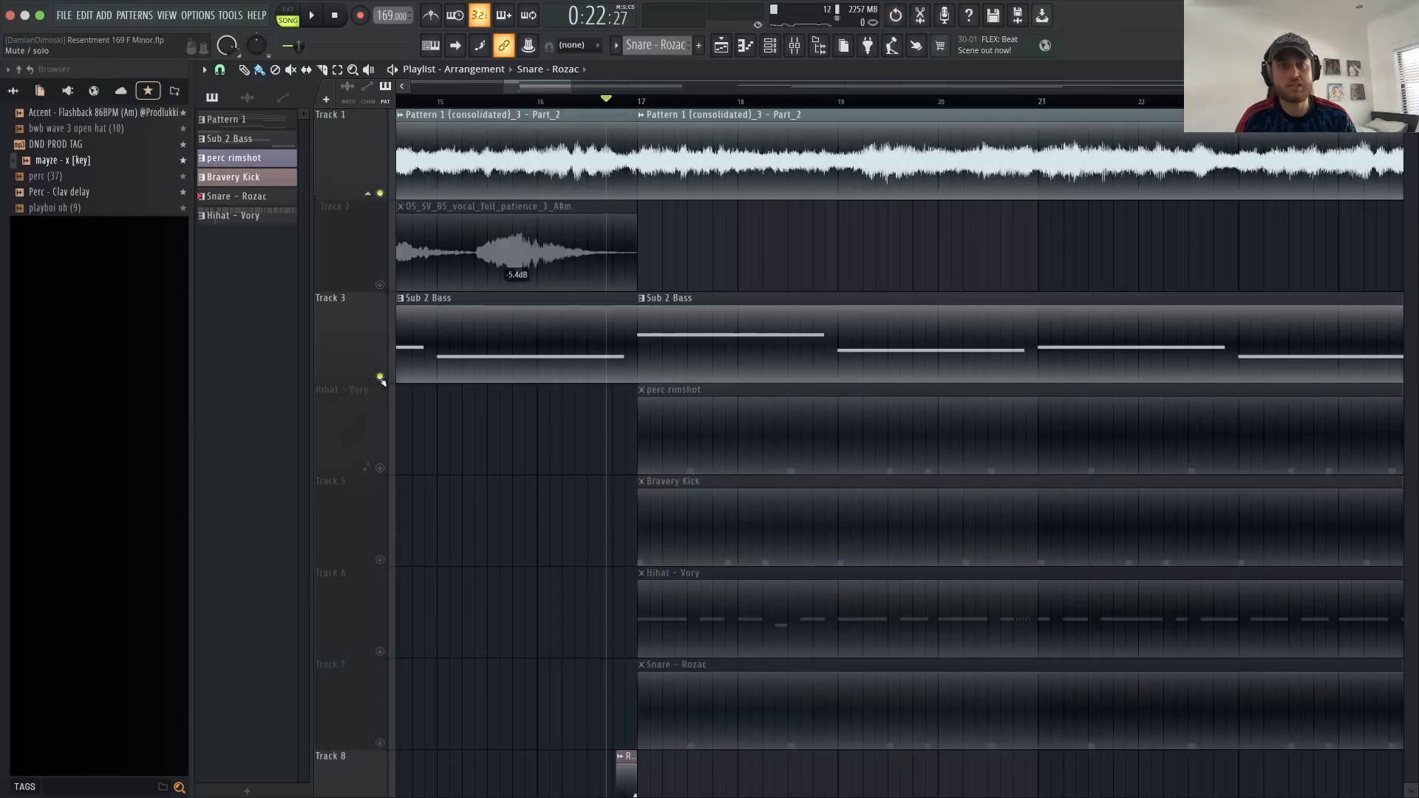
# Step: Unmute the snare, hi-hat, Bravery Kick, rimshot and vocal tracks, leaving no clips selected
pyautogui.scroll(-2, 516, 429)
pyautogui.moveTo(457, 386); pyautogui.dragTo(716, 748)
pyautogui.click(381, 742)
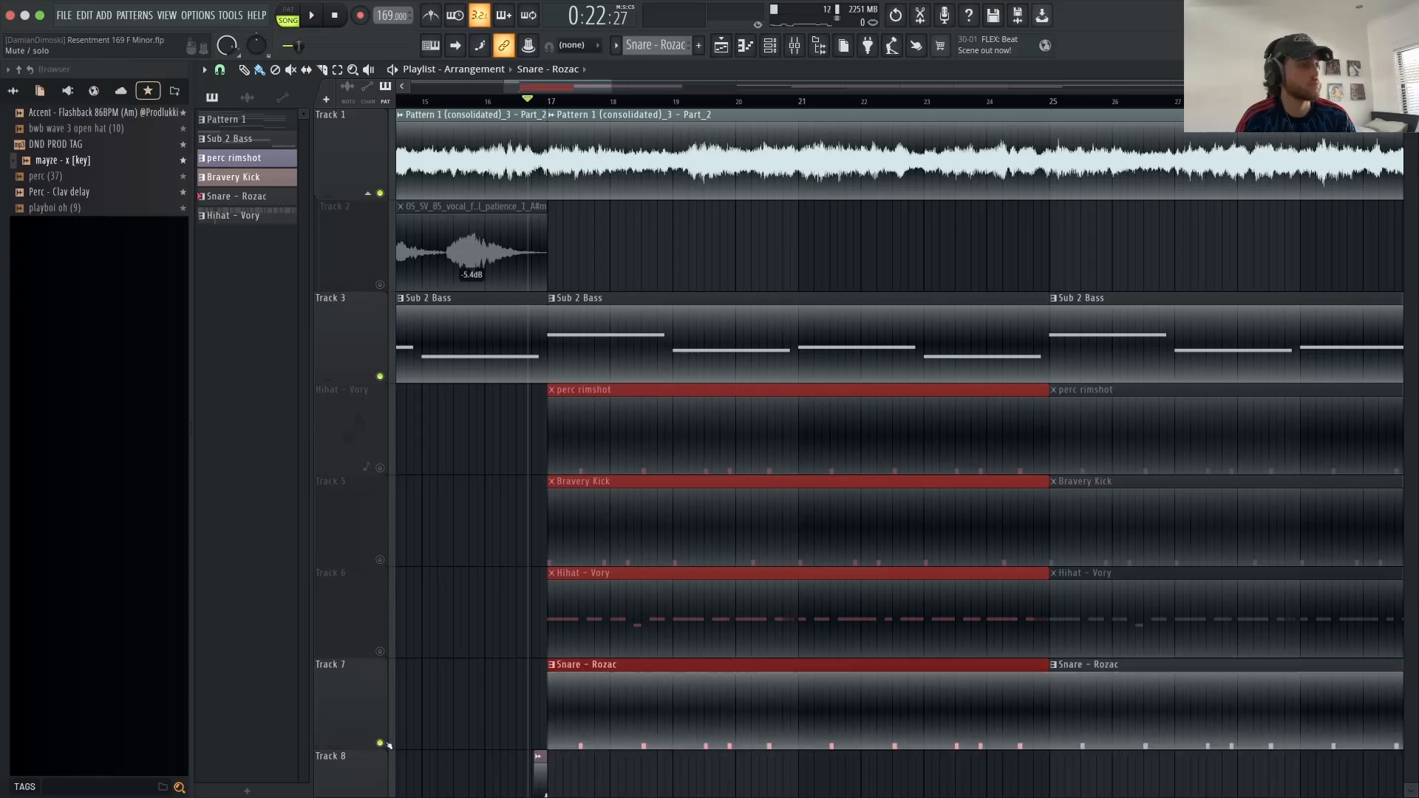
pyautogui.click(380, 651)
pyautogui.click(379, 559)
pyautogui.click(380, 468)
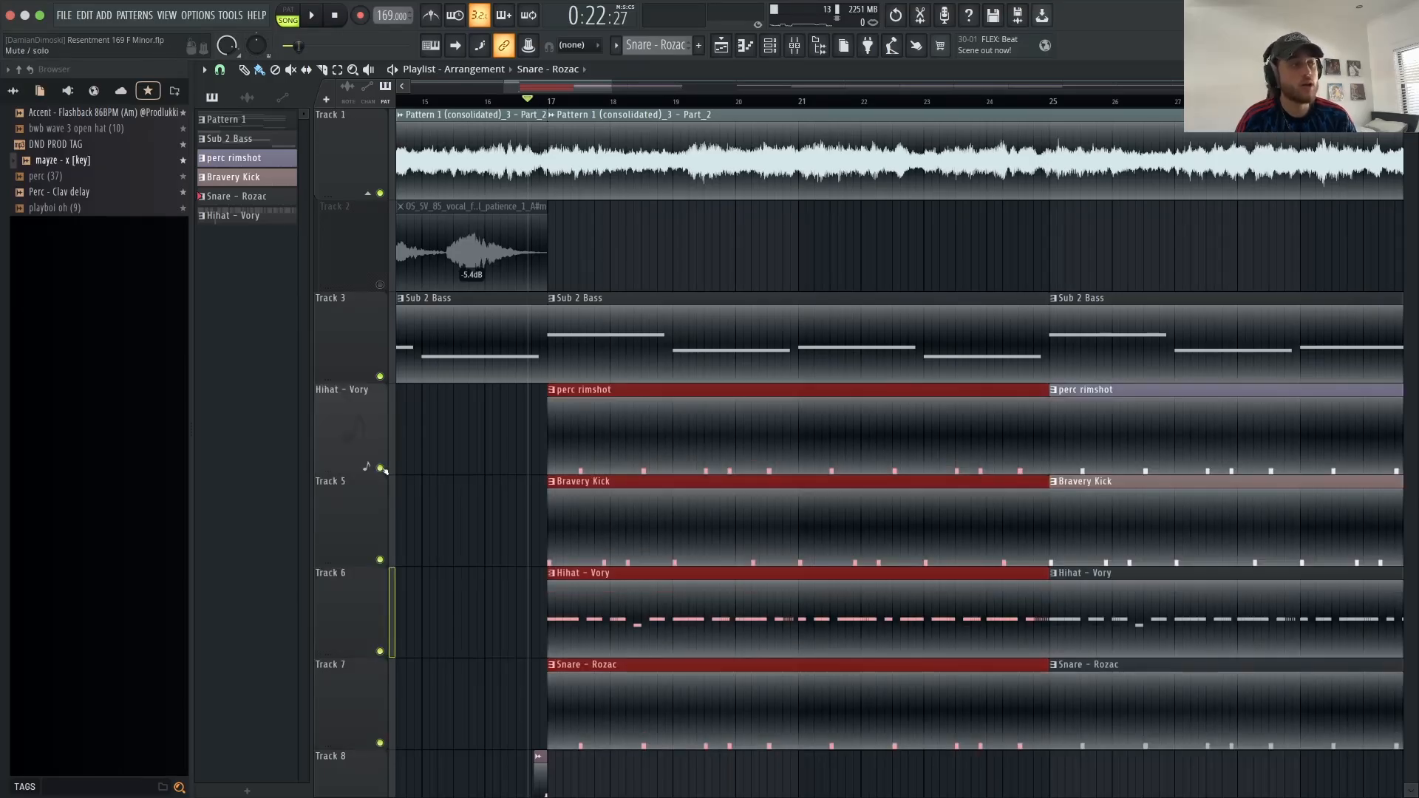
pyautogui.click(482, 468)
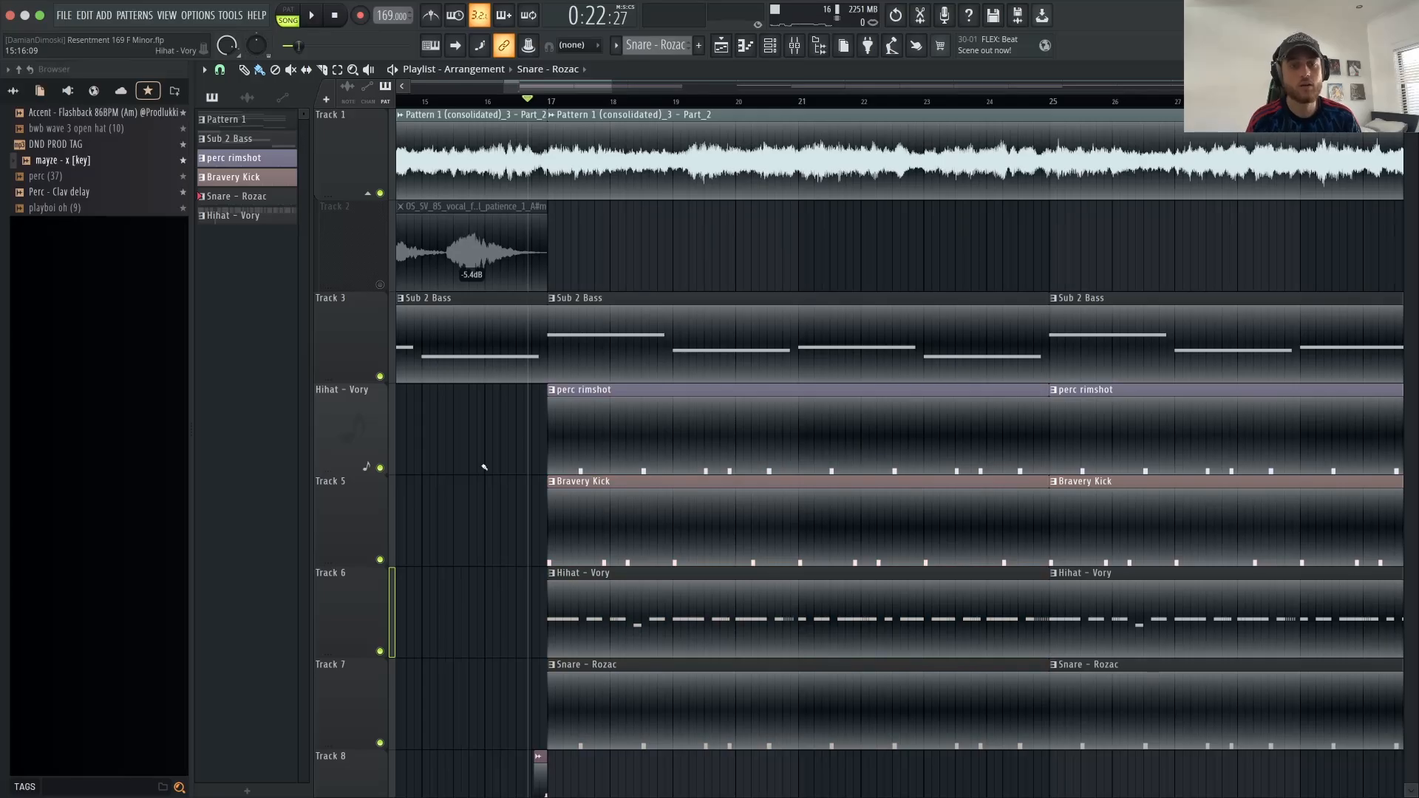
pyautogui.click(379, 284)
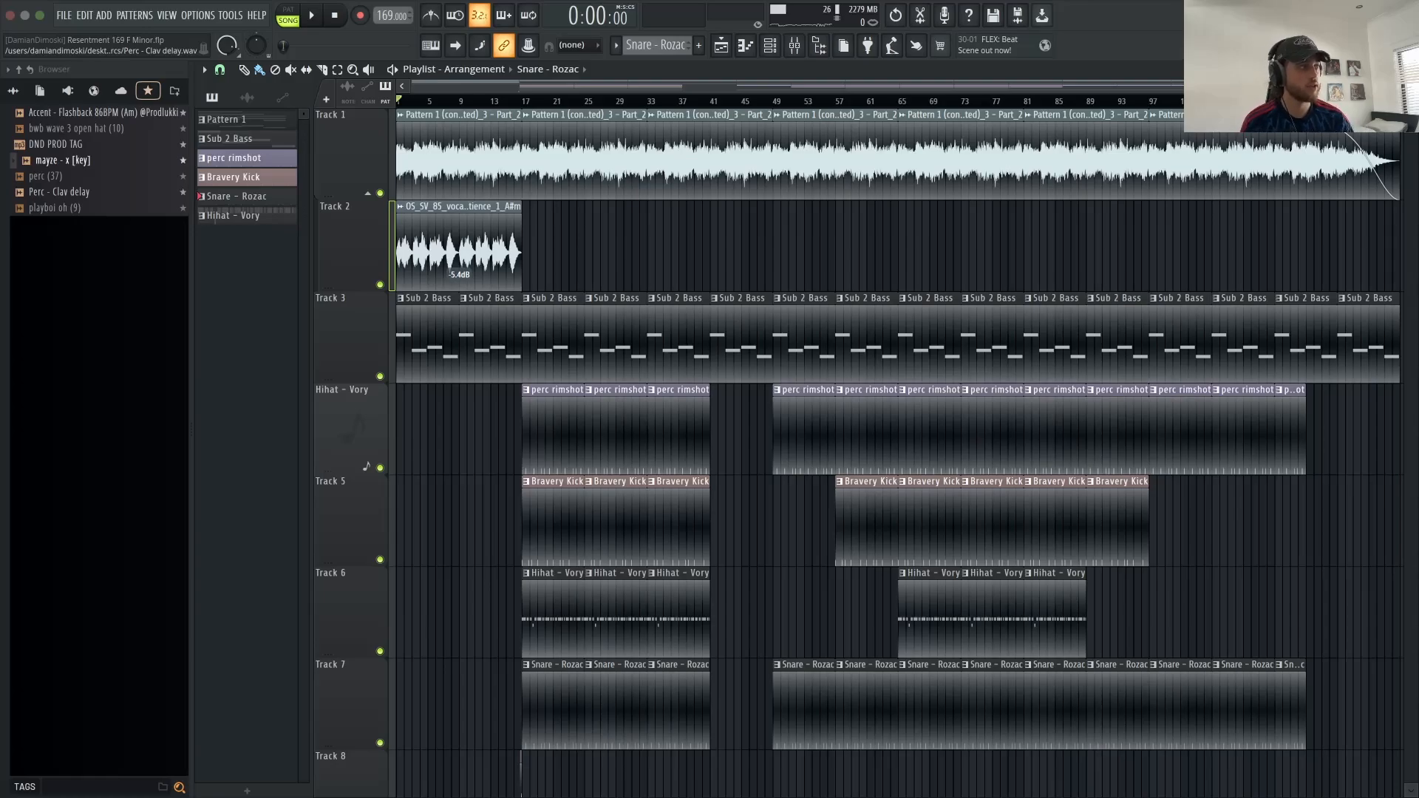
# Step: Examine the arrangement from the drum break at bar 41 through the rimshot and snare re-entry at bar 49, moving the playhead along
pyautogui.scroll(6, 770, 643)
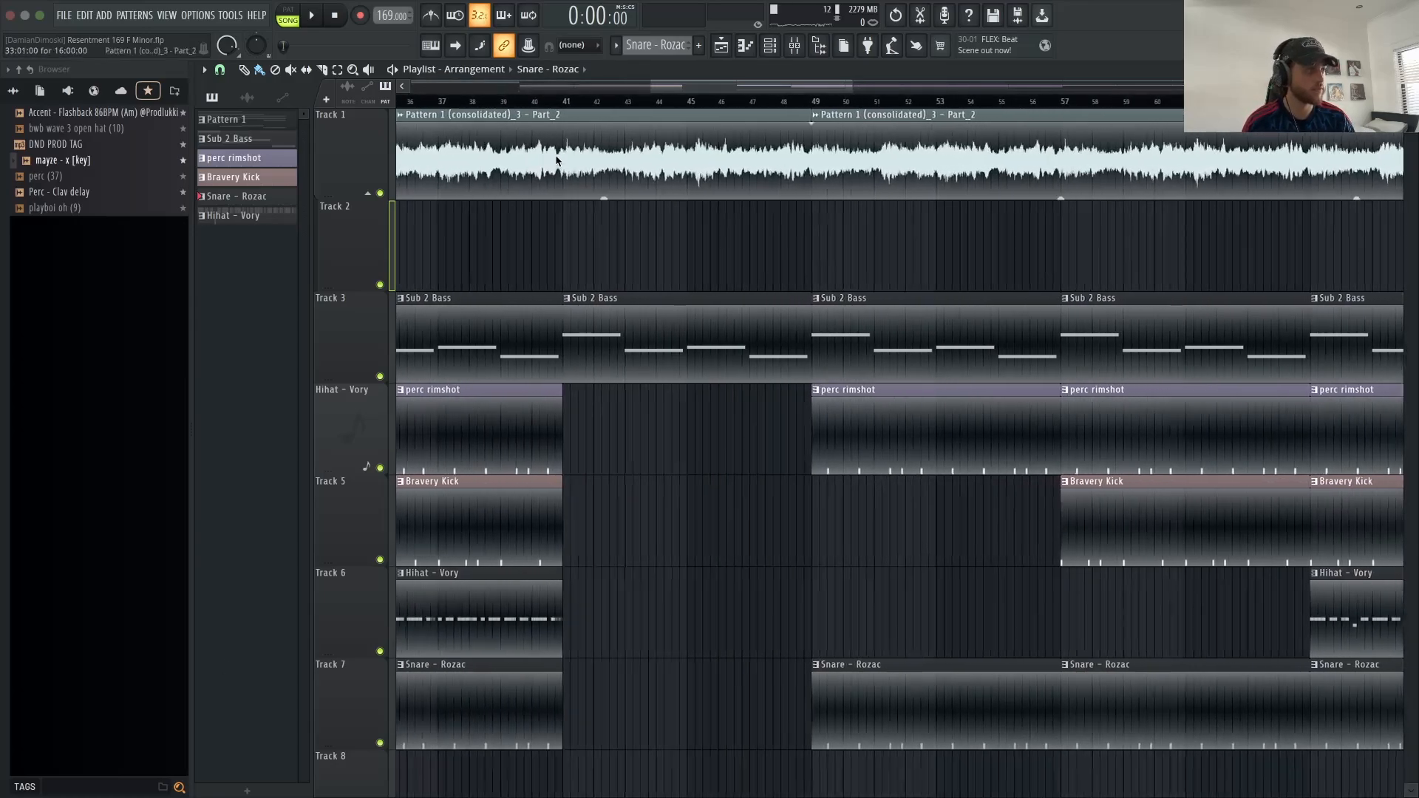
pyautogui.scroll(2, 556, 161)
pyautogui.click(558, 100)
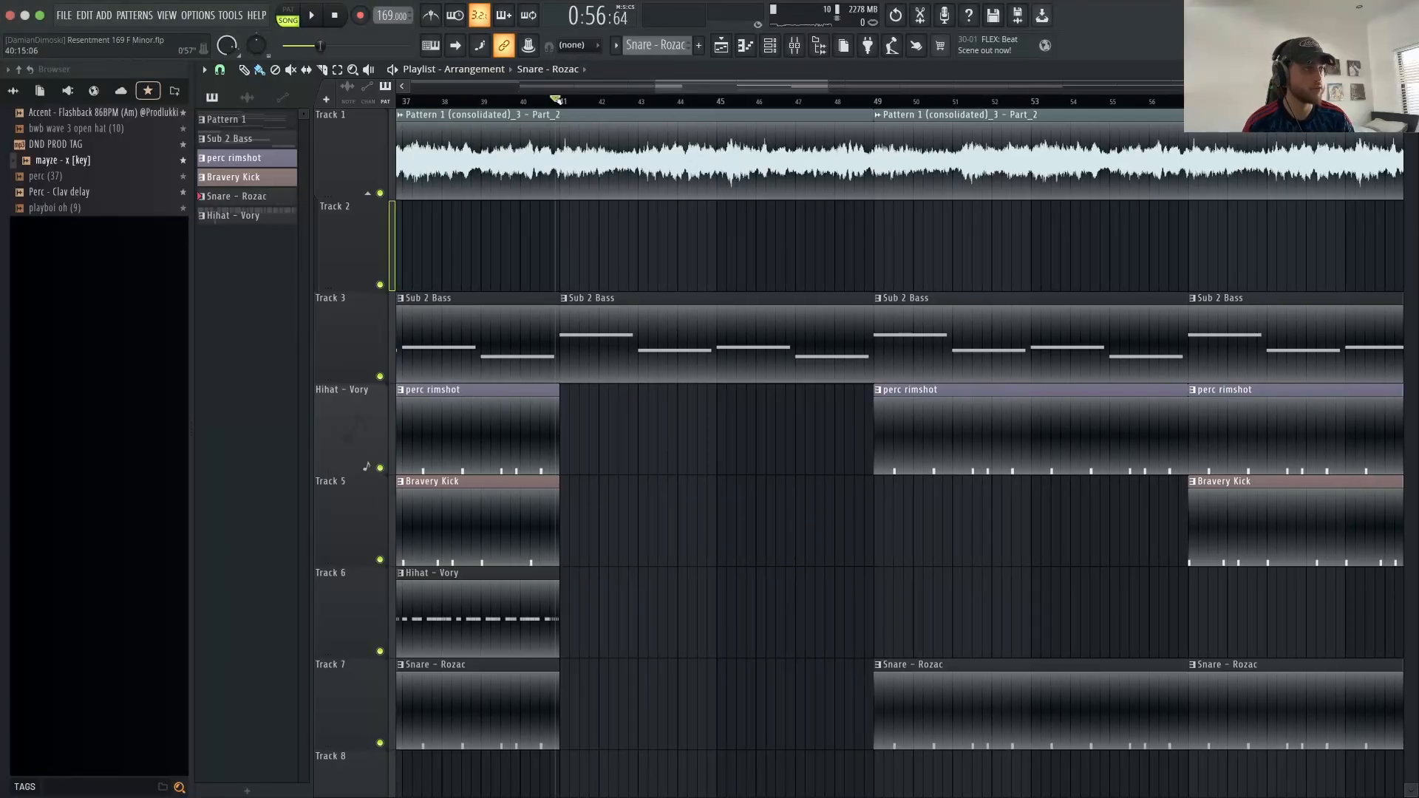
pyautogui.scroll(-2, 667, 262)
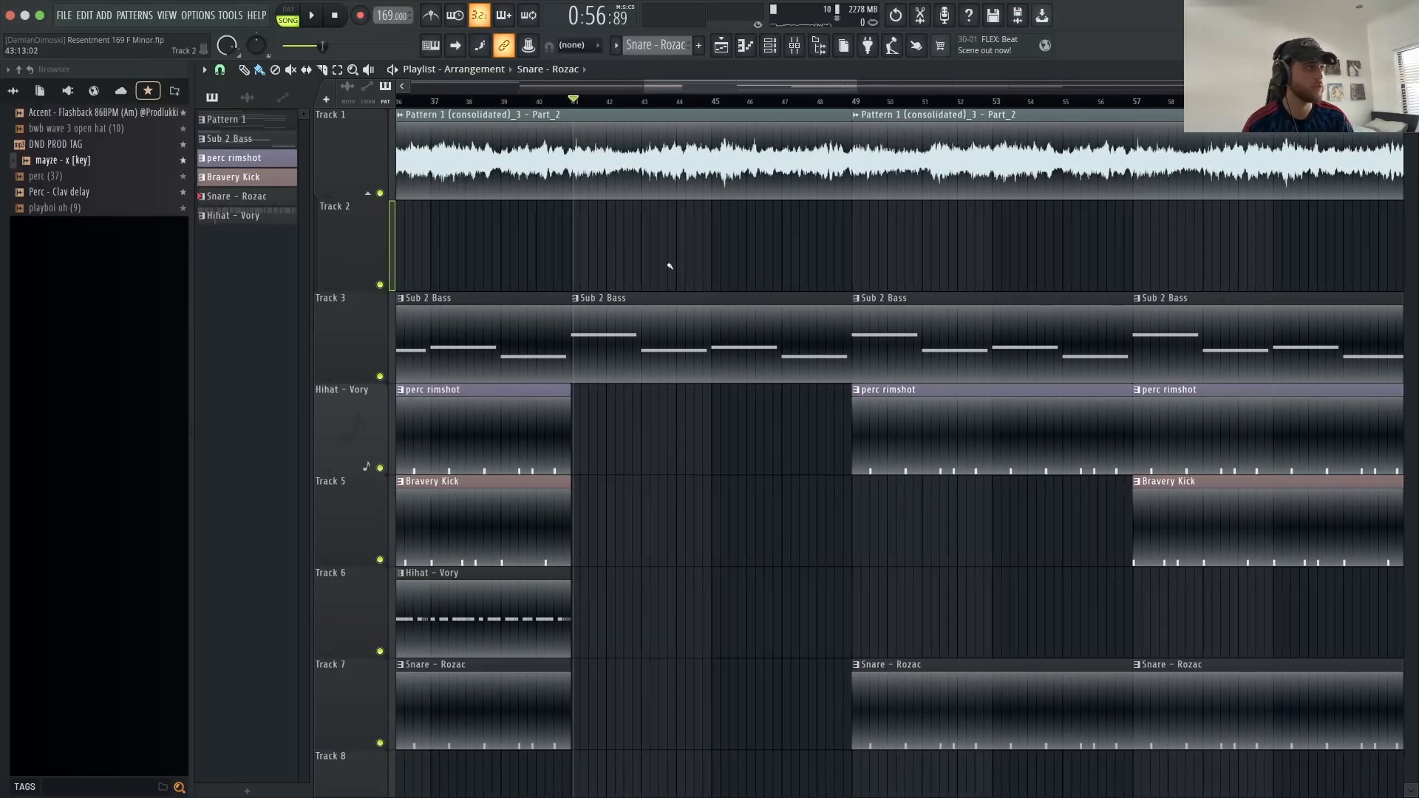
pyautogui.scroll(-4, 669, 270)
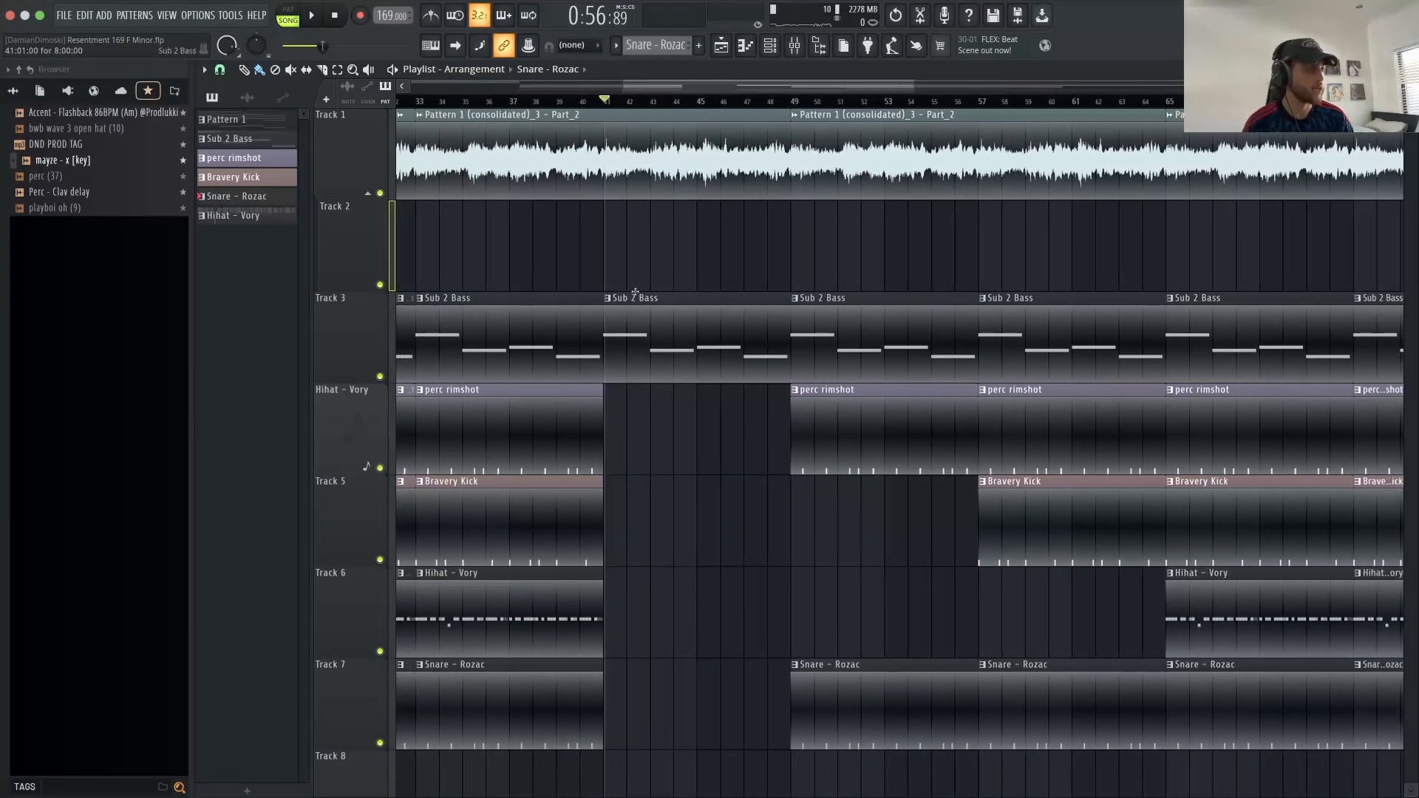
pyautogui.rightClick(796, 102)
pyautogui.click(797, 100)
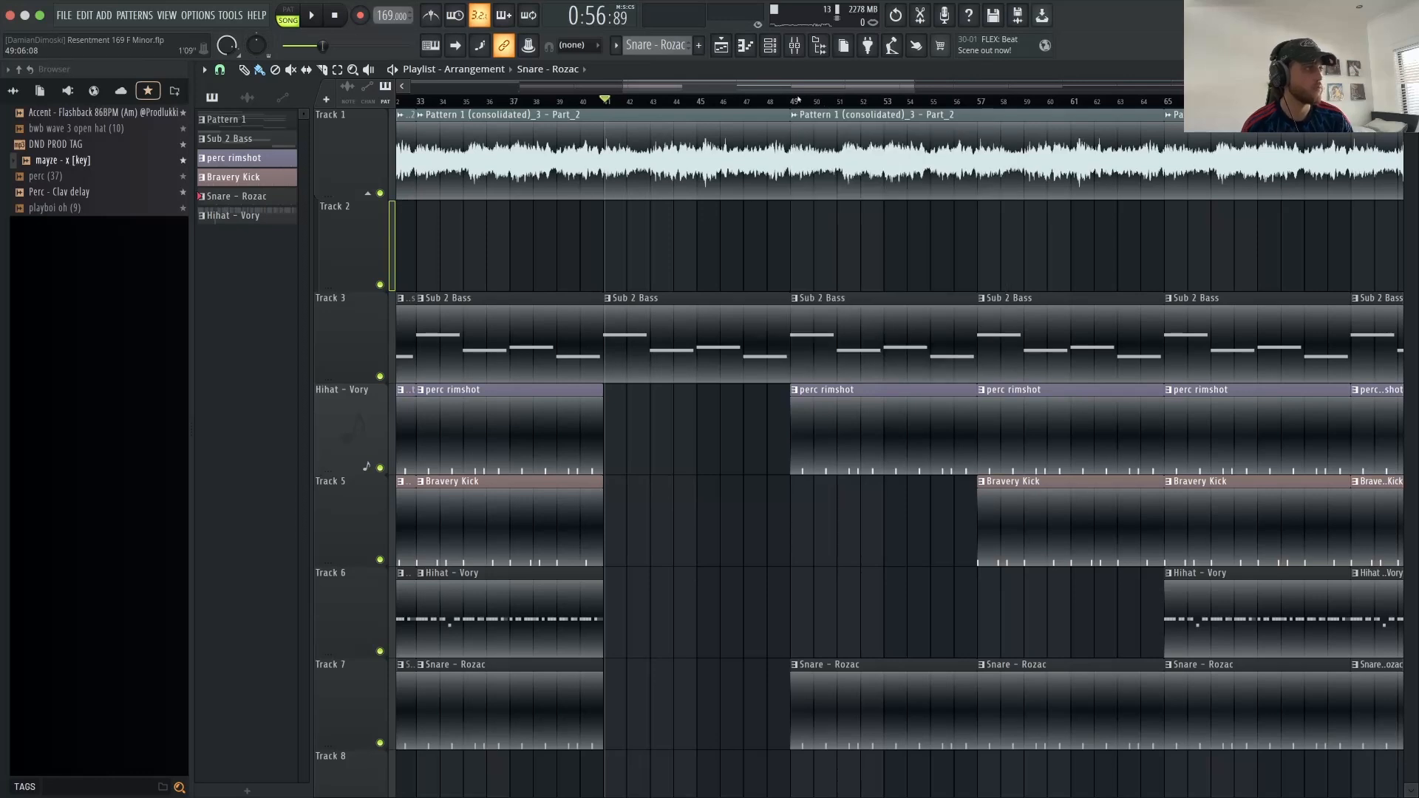
pyautogui.moveTo(797, 100); pyautogui.dragTo(953, 114)
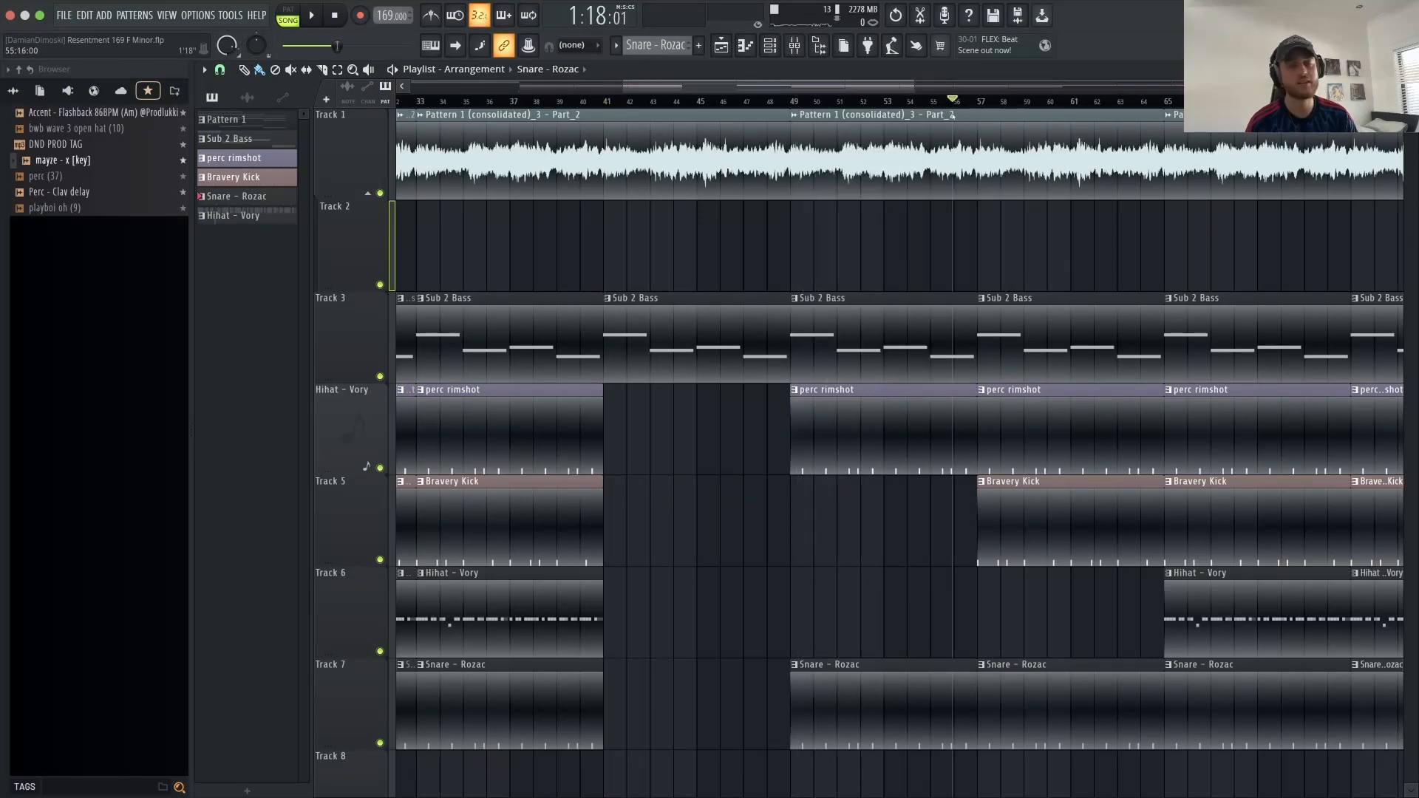
# Step: Return the playhead to the start of the song and view the intro of the arrangement
pyautogui.scroll(-5, 953, 133)
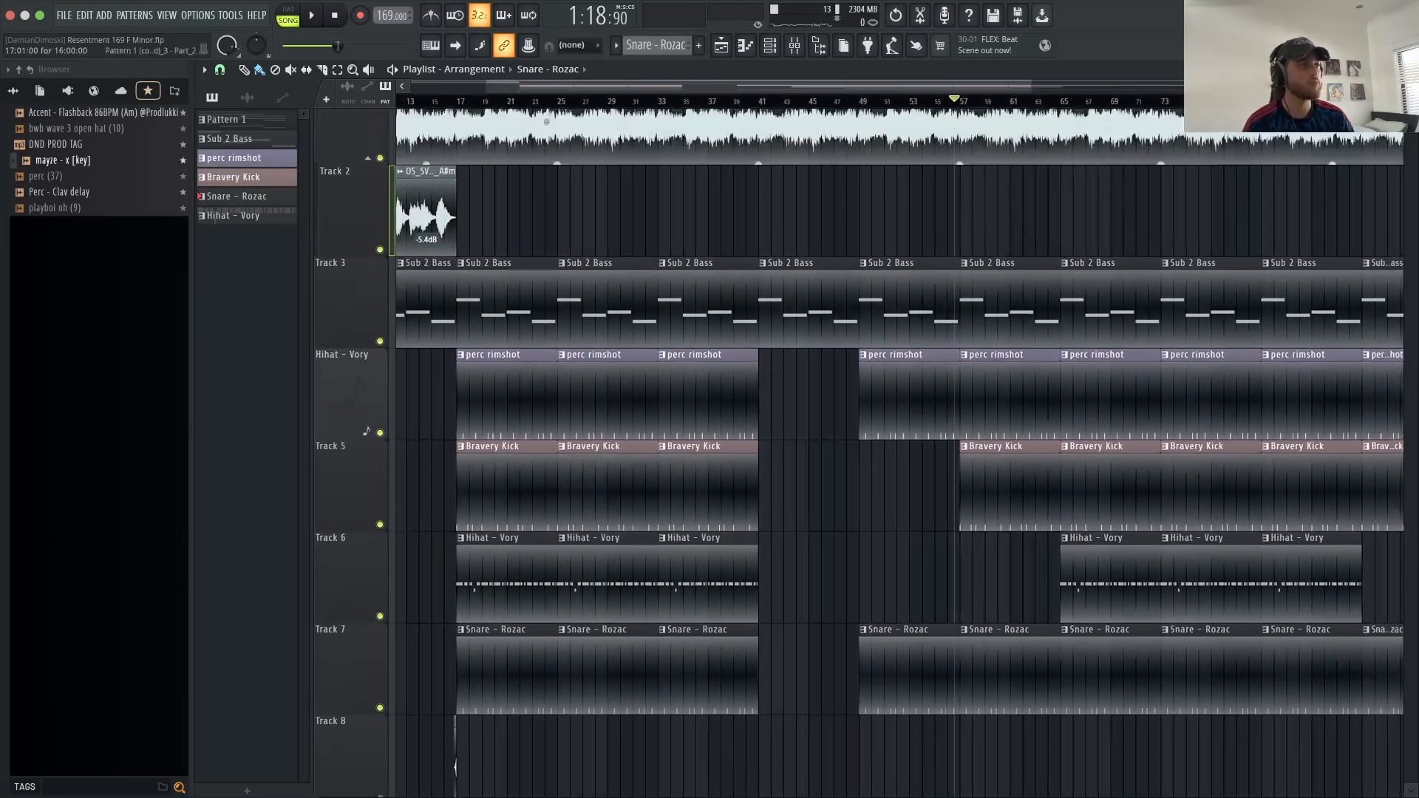
pyautogui.scroll(1, 546, 122)
pyautogui.moveTo(544, 102); pyautogui.dragTo(530, 102)
pyautogui.hscroll(-5, 526, 108)
pyautogui.moveTo(413, 102); pyautogui.dragTo(304, 105)
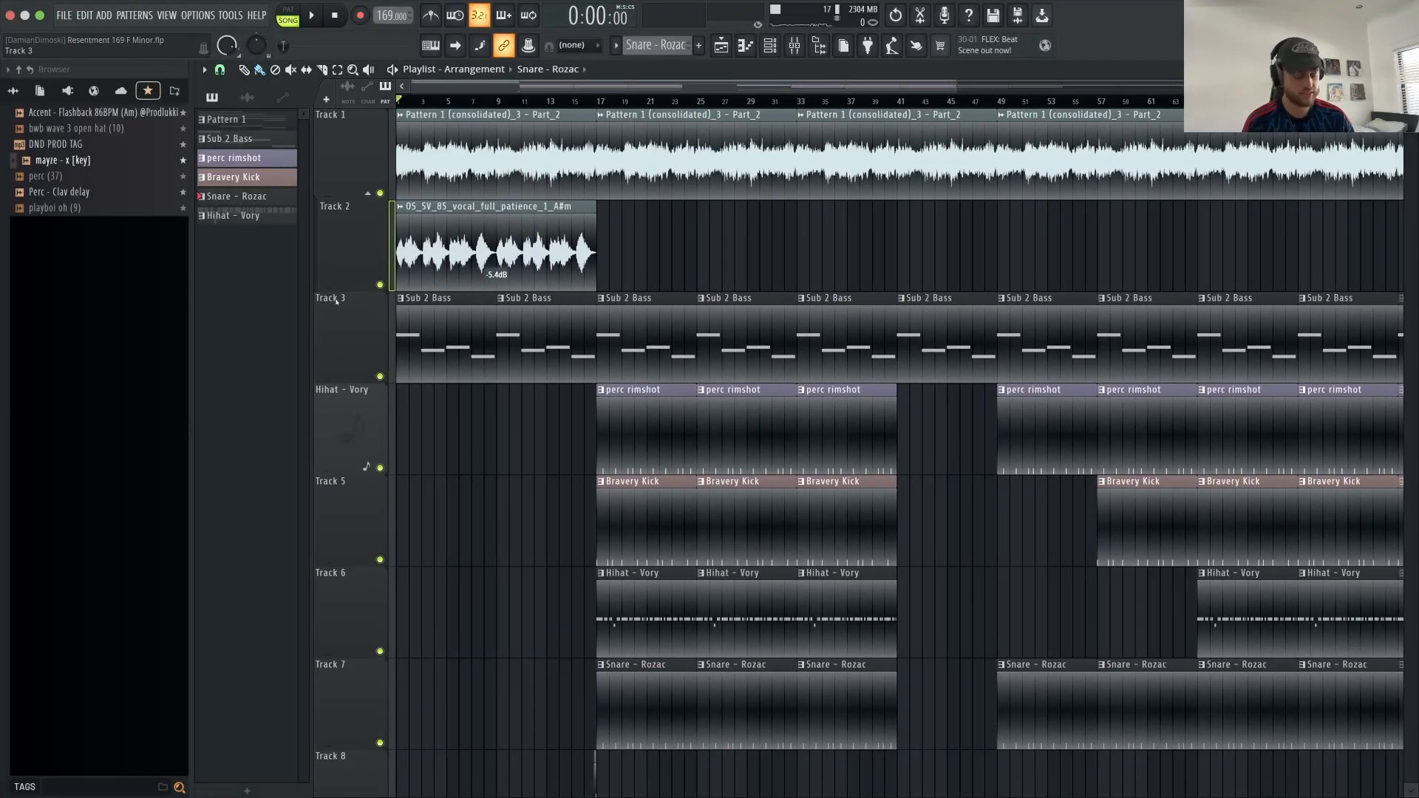
pyautogui.scroll(2, 411, 258)
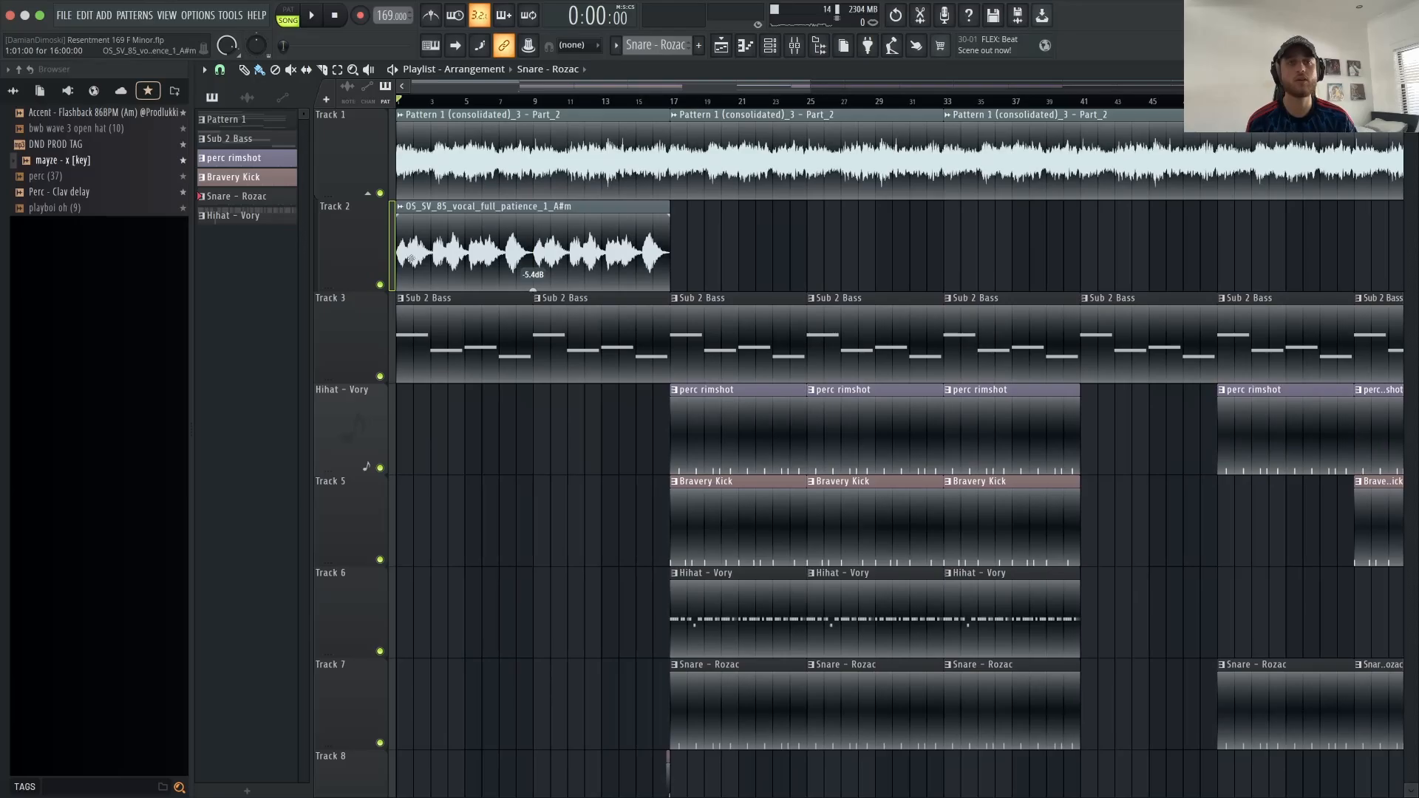